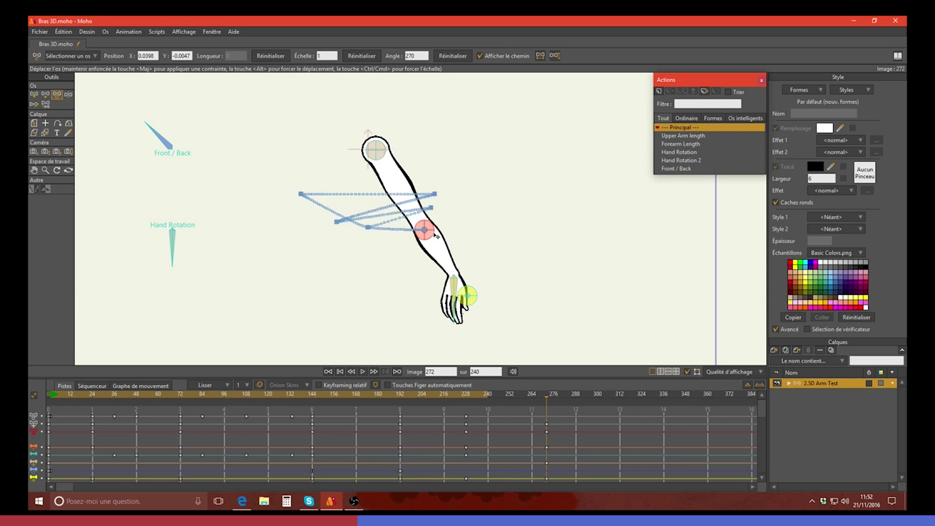
Step: Move the elbow and wrist targets at frame 272 to bend the arm, finishing with it hanging straight down
drag(476, 299, 388, 278)
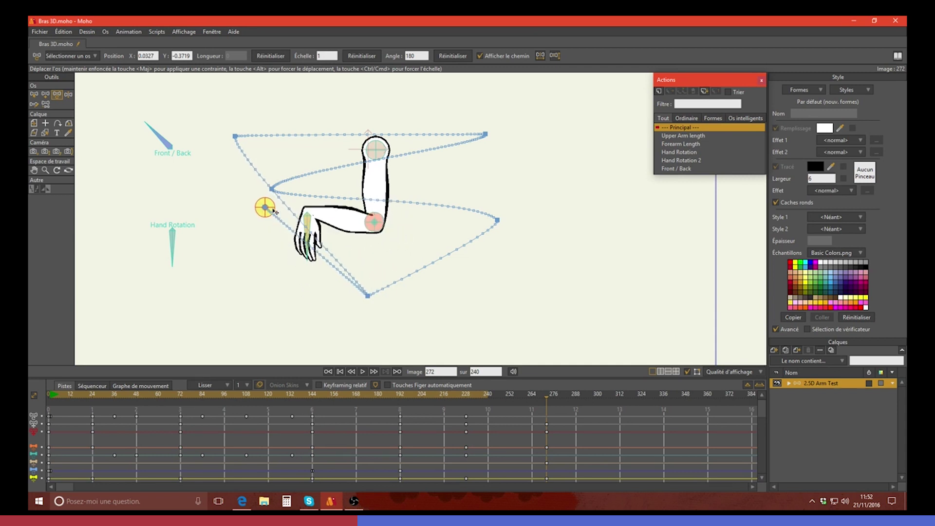
mouse_move(392, 215)
mouse_down()
mouse_move(423, 215)
mouse_move(409, 209)
mouse_up()
drag(340, 209, 370, 274)
drag(340, 223, 386, 296)
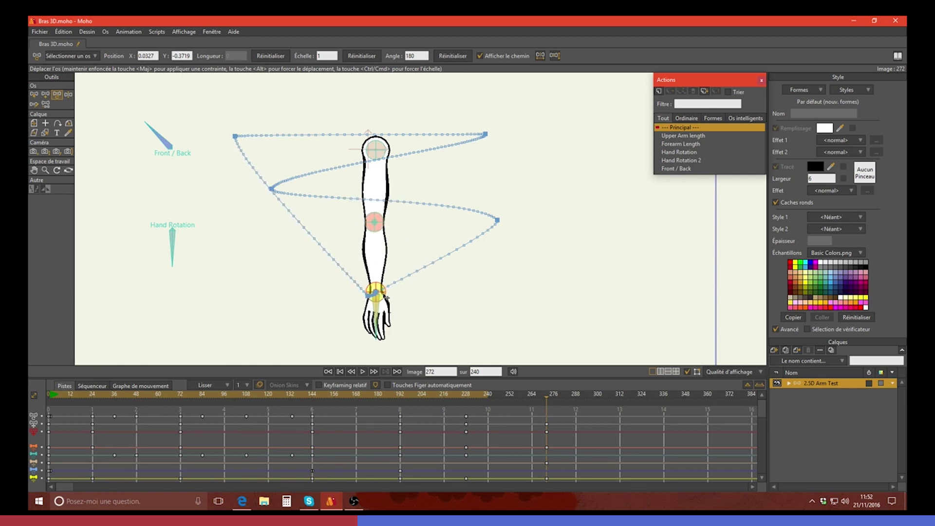
Step: Move the elbow target up close to the shoulder so the upper arm shortens and the arm bends
click(380, 219)
drag(357, 196, 318, 187)
drag(401, 191, 408, 174)
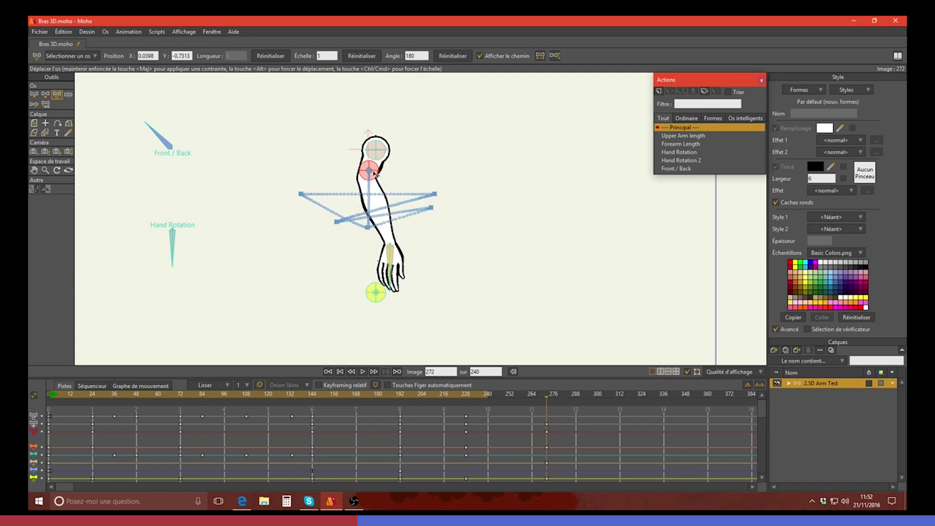
drag(325, 171, 347, 168)
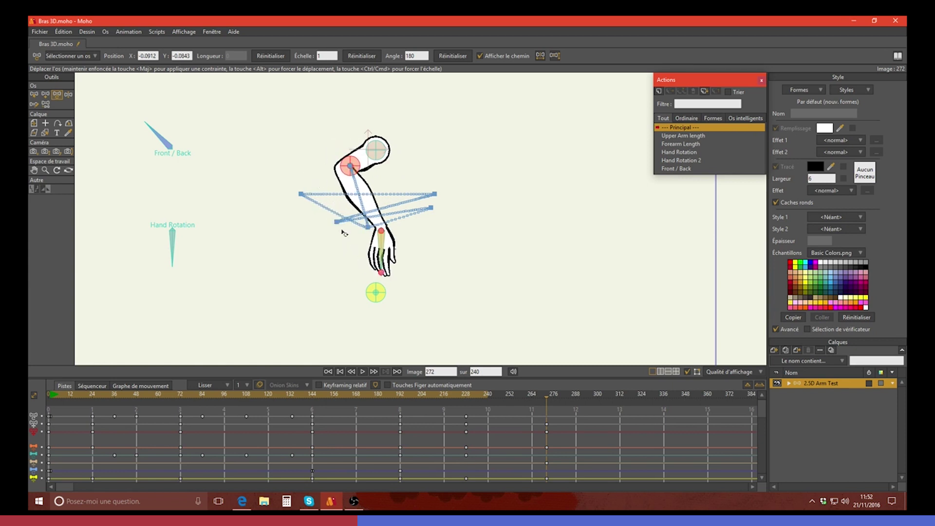
Step: Pull the wrist target from below the hand up to the left of the shoulder
scroll(344, 233, up, 3)
scroll(351, 233, down, 1)
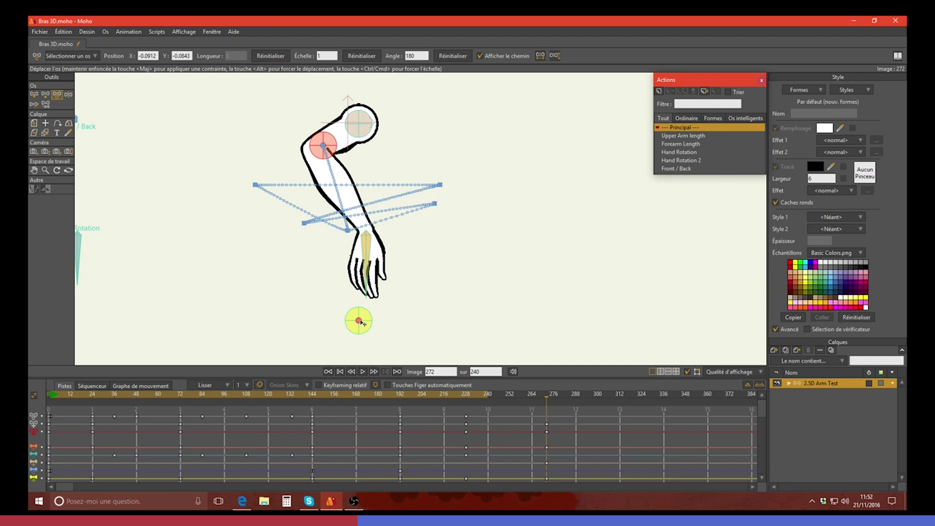
drag(368, 323, 188, 158)
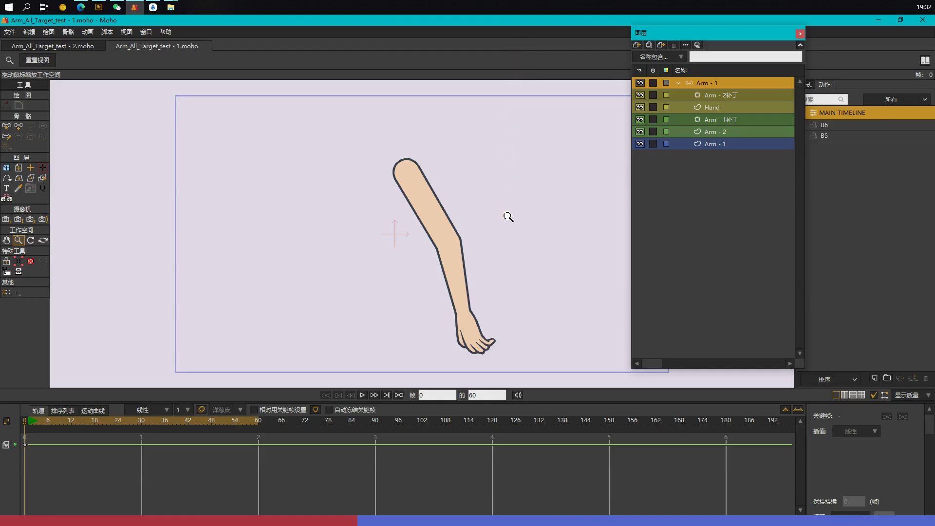
Step: Isolate the upper-arm layer Arm - 1 by hiding the other artwork layers, and select its end-circle centre points and side-line points
drag(504, 213, 498, 200)
drag(637, 94, 641, 131)
click(708, 144)
scroll(418, 188, up, 2)
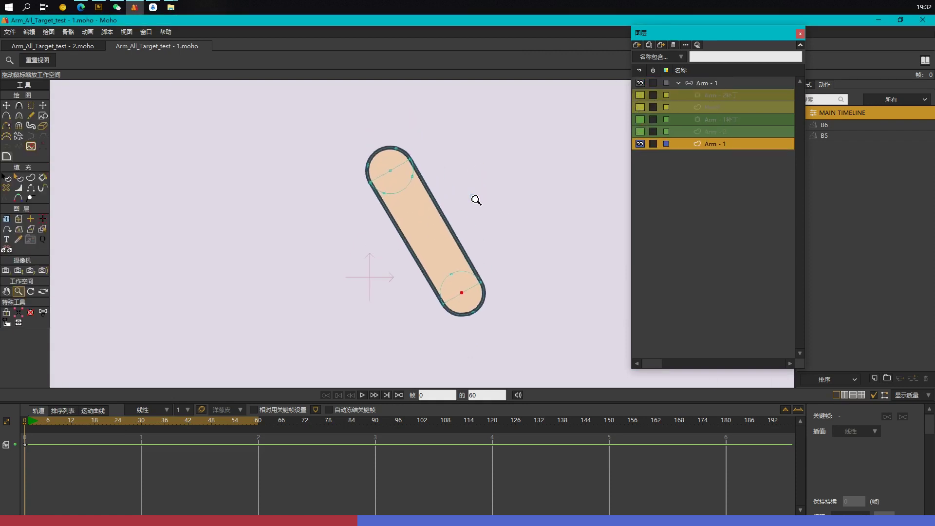
key(g)
click(408, 187)
click(463, 271)
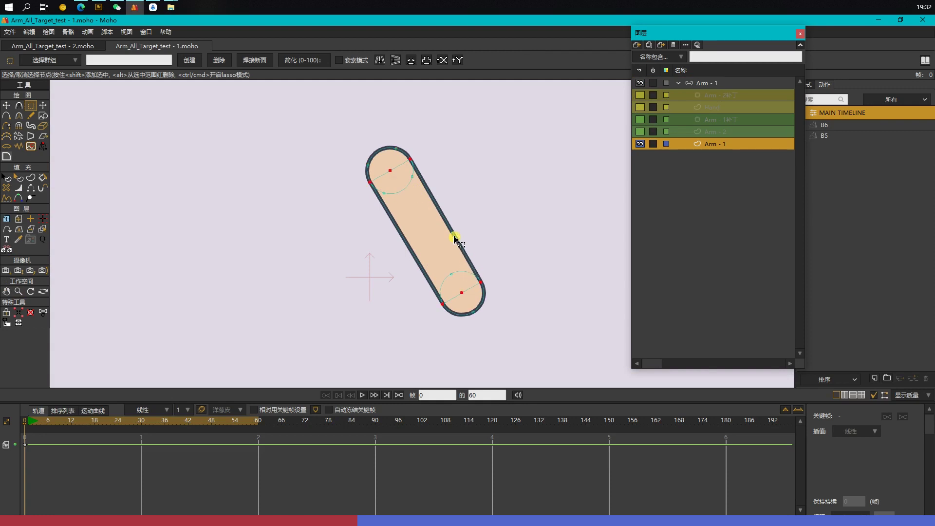
scroll(507, 227, down, 1)
drag(557, 261, 504, 226)
Step: Show only the forearm layer Arm - 2 and select its end-circle centre points and side-line points
click(640, 144)
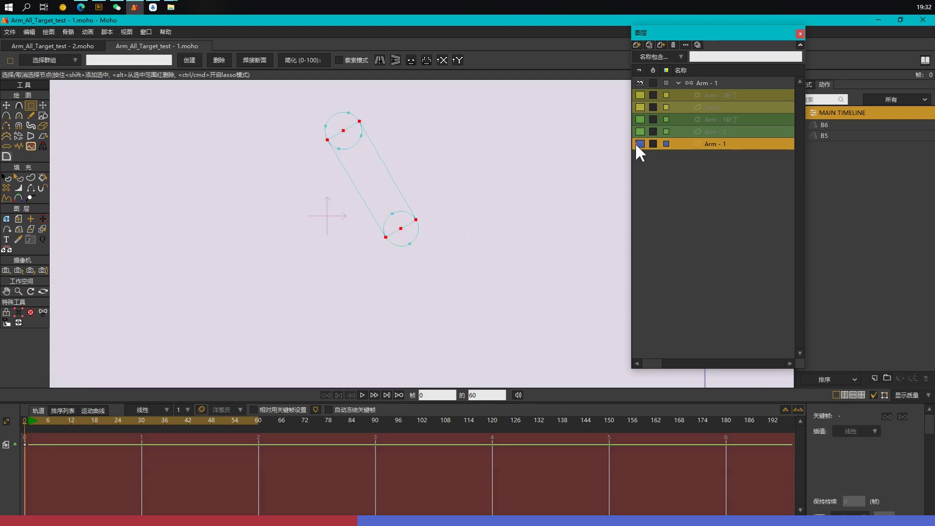
click(640, 132)
click(712, 132)
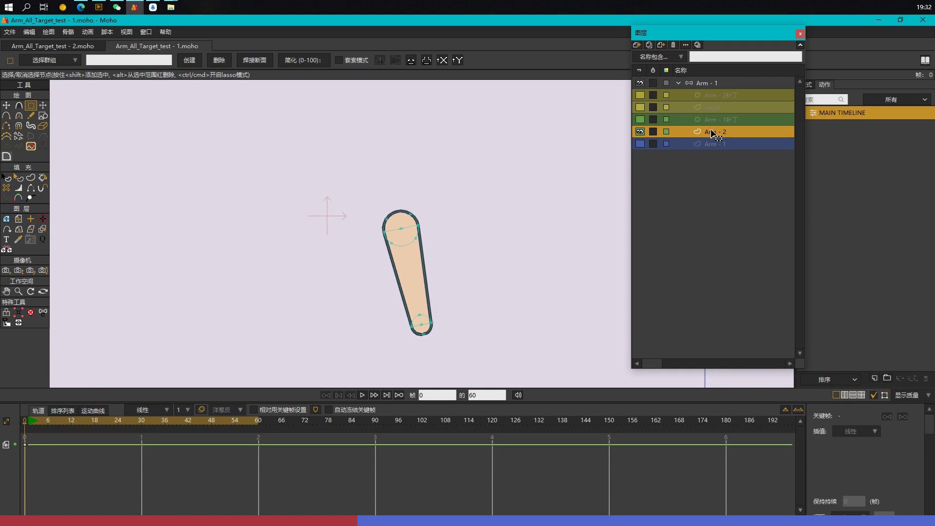
click(426, 315)
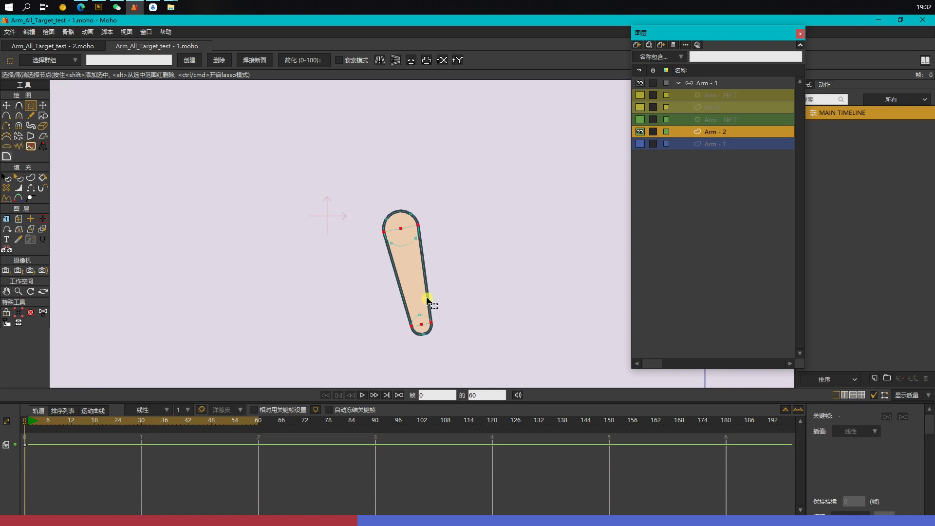
scroll(461, 294, down, 1)
Step: Show the Arm - 1 layer again and toggle the Arm - 1补丁 patch to compare the elbow
click(640, 143)
click(641, 120)
click(733, 118)
click(640, 119)
click(640, 119)
Step: Show the Hand and Arm - 2补丁 layers again and select the Arm - 1 bone layer
click(720, 101)
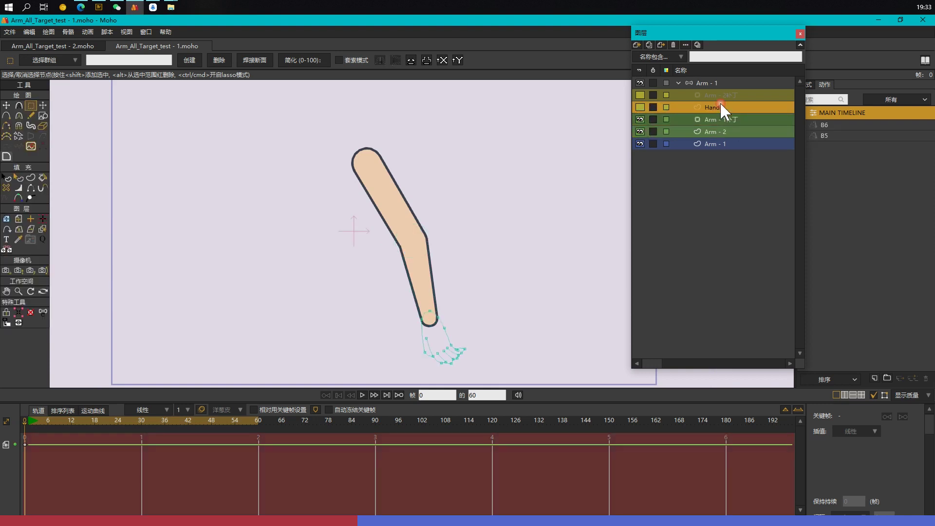
click(640, 107)
click(640, 95)
click(700, 84)
scroll(443, 234, down, 1)
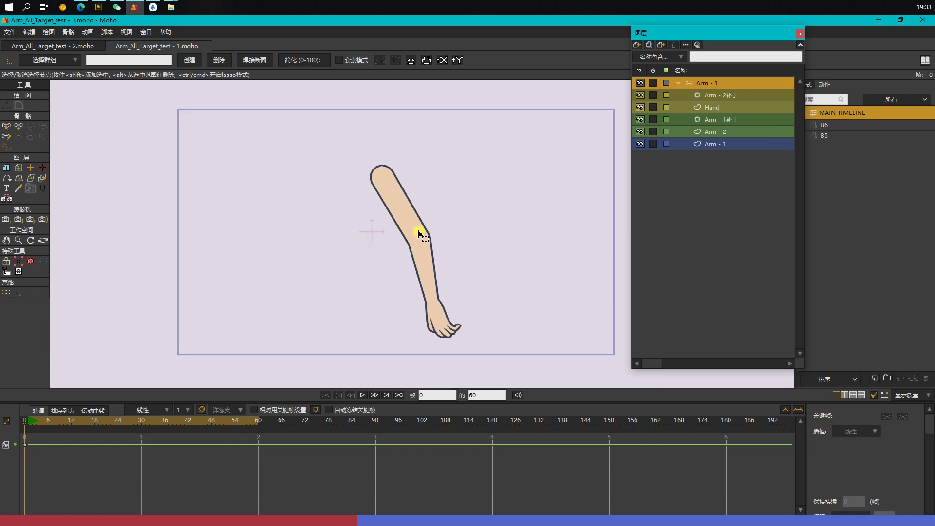
drag(419, 230, 428, 224)
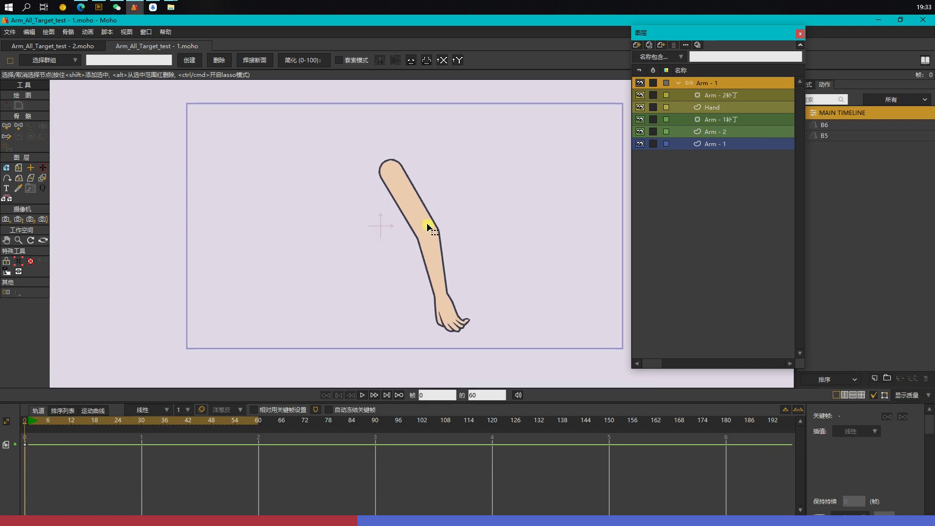
Step: Draw a horizontal root bone beside the arm and set its bone strength to 0
key(a)
drag(344, 201, 293, 200)
key(s)
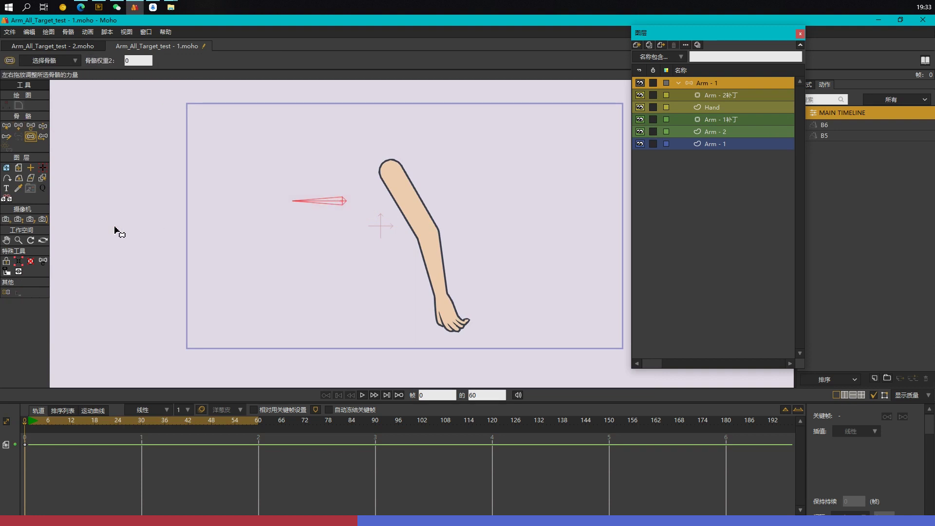
key(z)
Step: Set the root bone to be ignored by inverse kinematics and deselect it
click(41, 60)
click(27, 161)
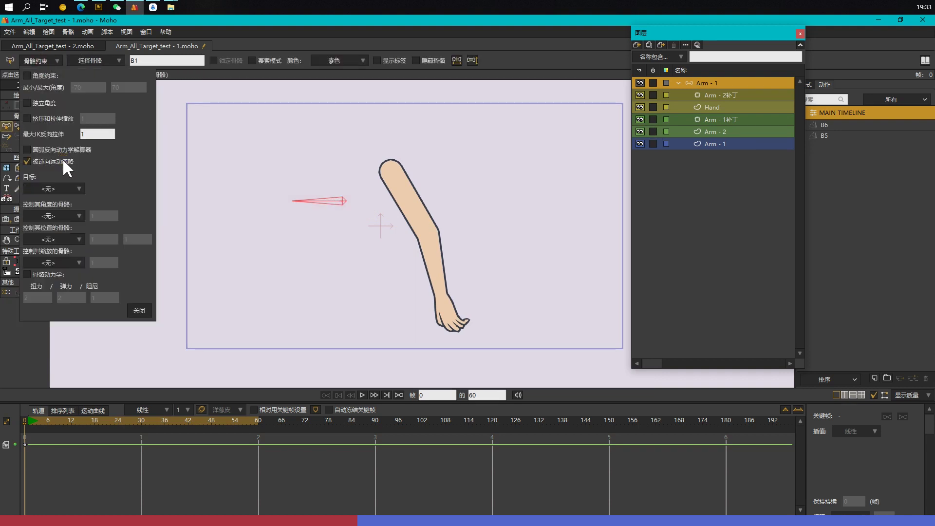
click(141, 310)
click(308, 299)
Step: Draw a bone along the upper arm and align its base with the shoulder circle's centre point at X 0.0854, Y 0.4451
key(a)
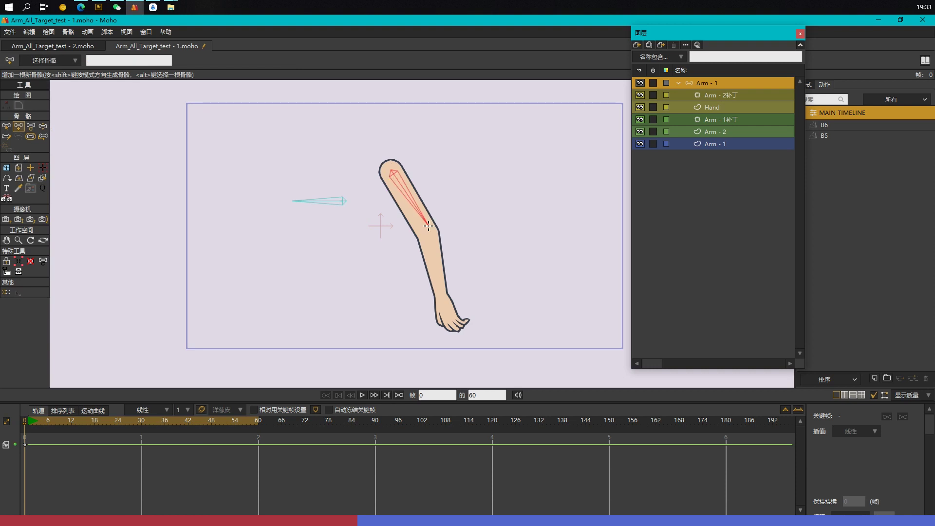
click(730, 143)
scroll(466, 188, up, 3)
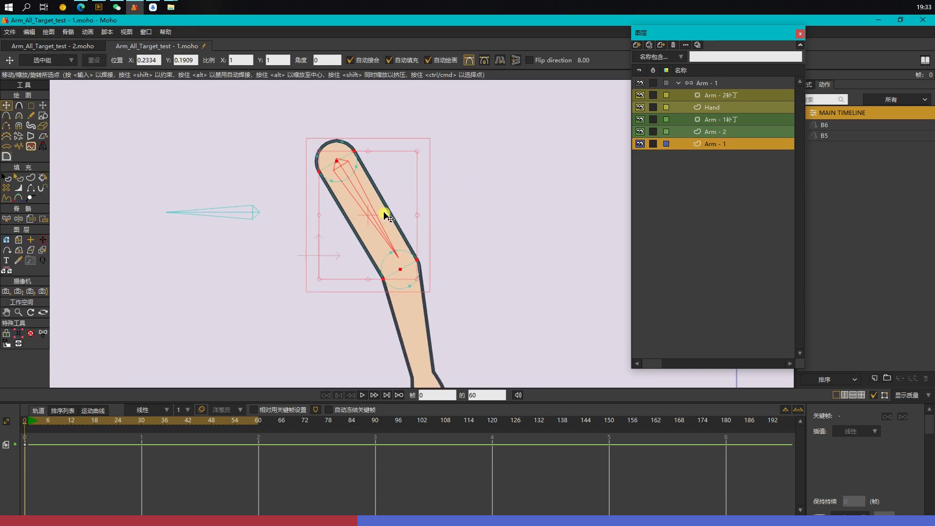
key(g)
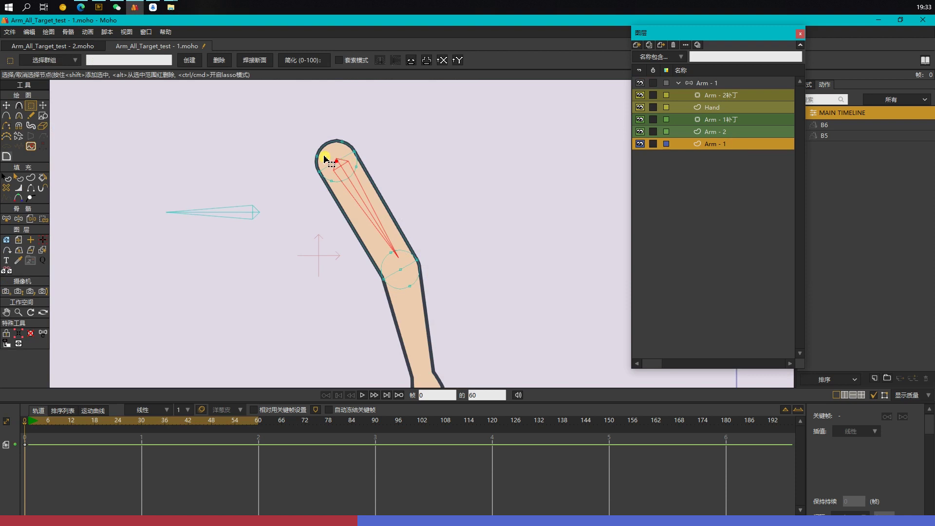
key(x)
click(79, 62)
click(735, 83)
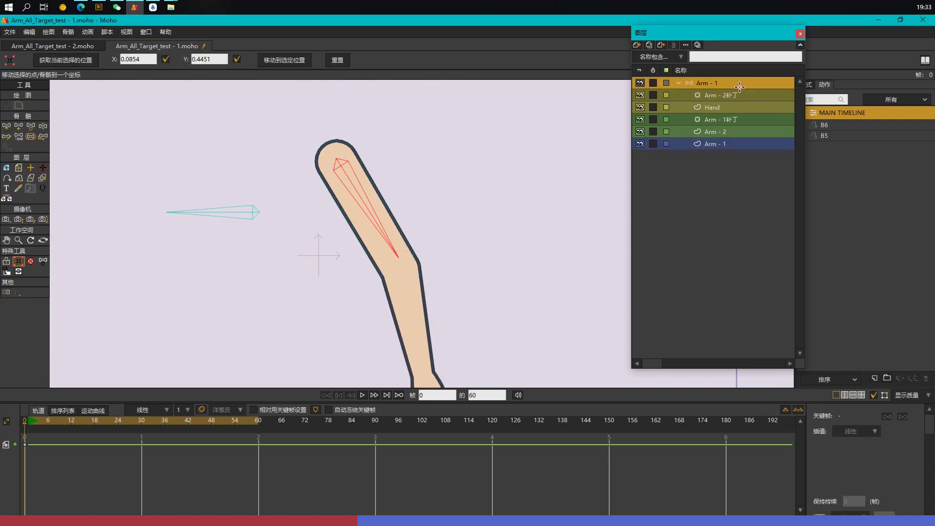
click(290, 63)
Step: Turn off the display of fills so only the outlines of the arm artwork are drawn
scroll(419, 217, up, 3)
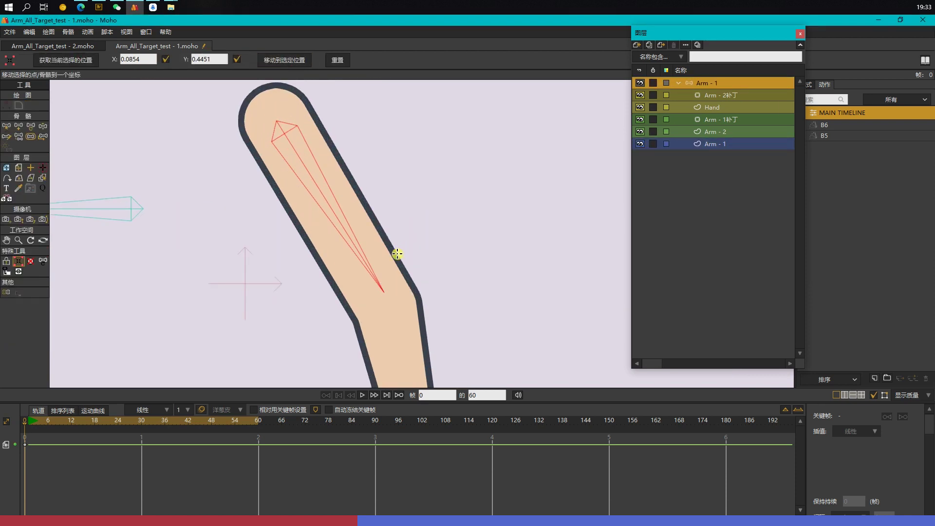
click(908, 394)
click(867, 378)
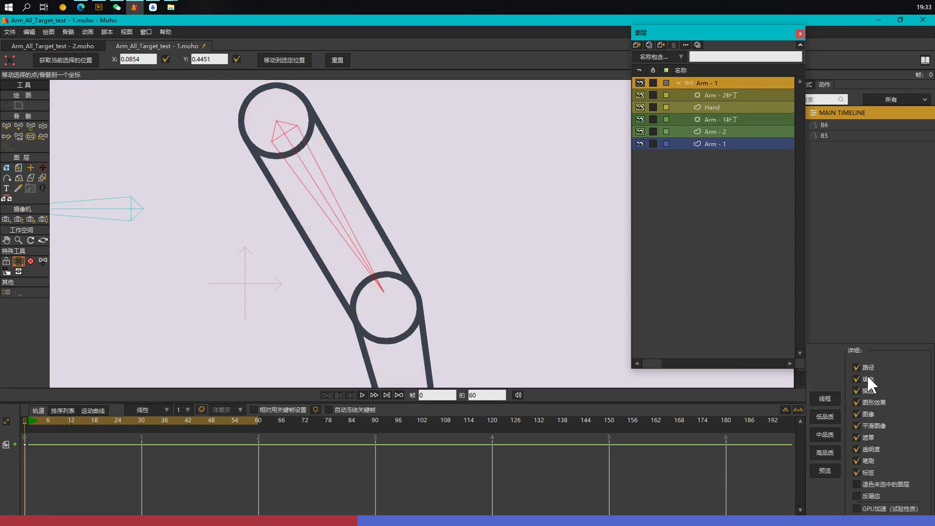
click(904, 286)
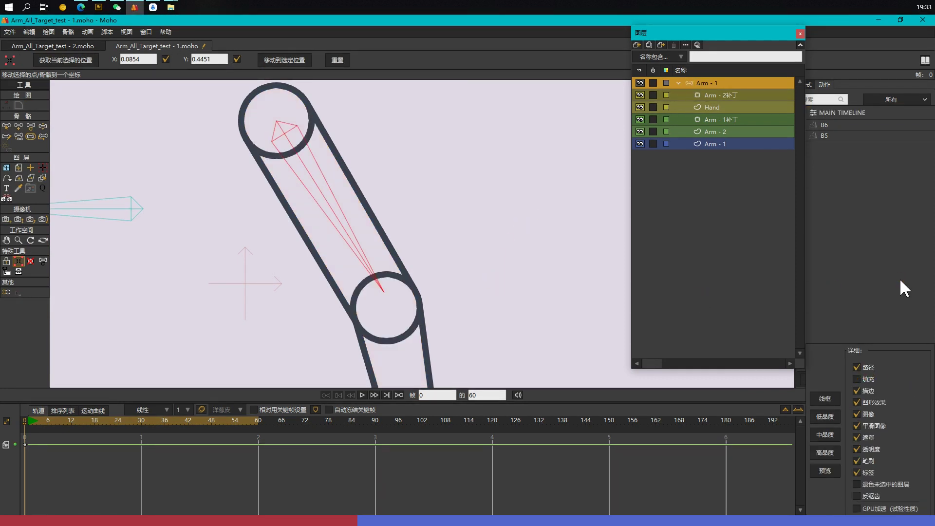
Step: Move the upper-arm bone's tip to the elbow circle's centre, giving a length of about 0.583 and an angle of about 300.5
scroll(365, 263, up, 2)
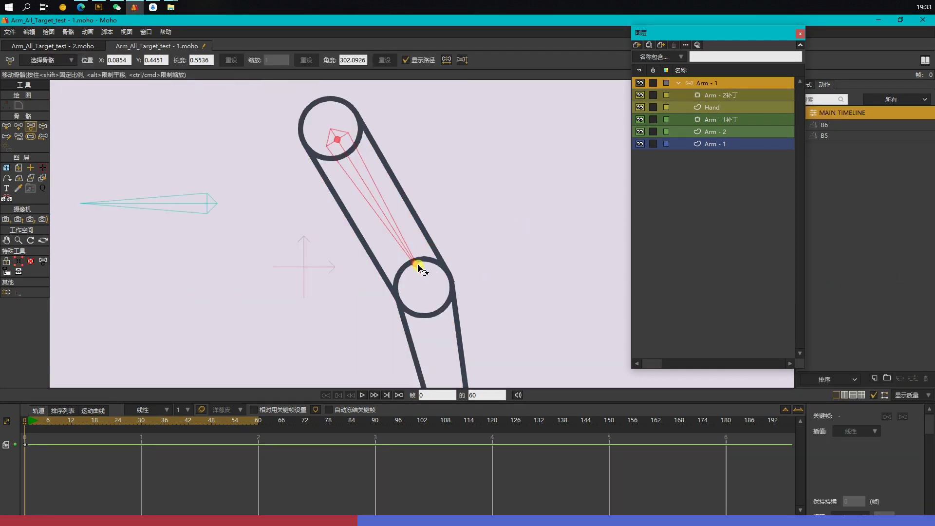
scroll(416, 262, up, 3)
drag(412, 261, 412, 278)
scroll(413, 279, down, 3)
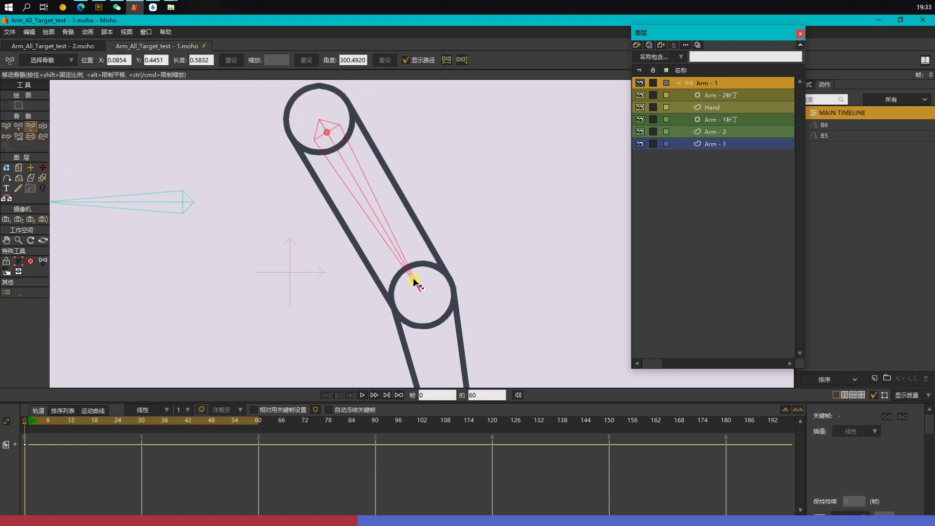
Step: Add two short child bones to the upper-arm bone, one at the shoulder centre and one at the elbow centre
key(a)
drag(339, 152, 356, 178)
key(b)
click(395, 239)
key(a)
drag(421, 290, 406, 269)
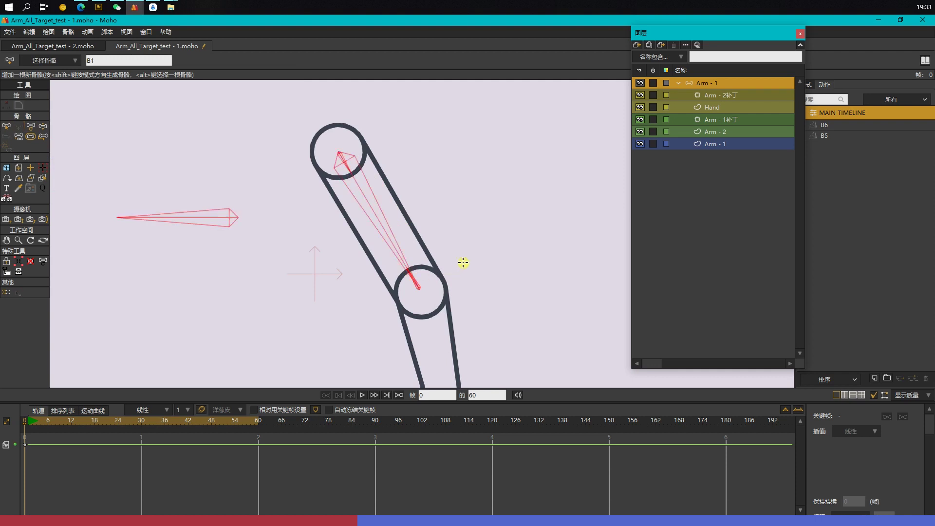
key(b)
click(462, 282)
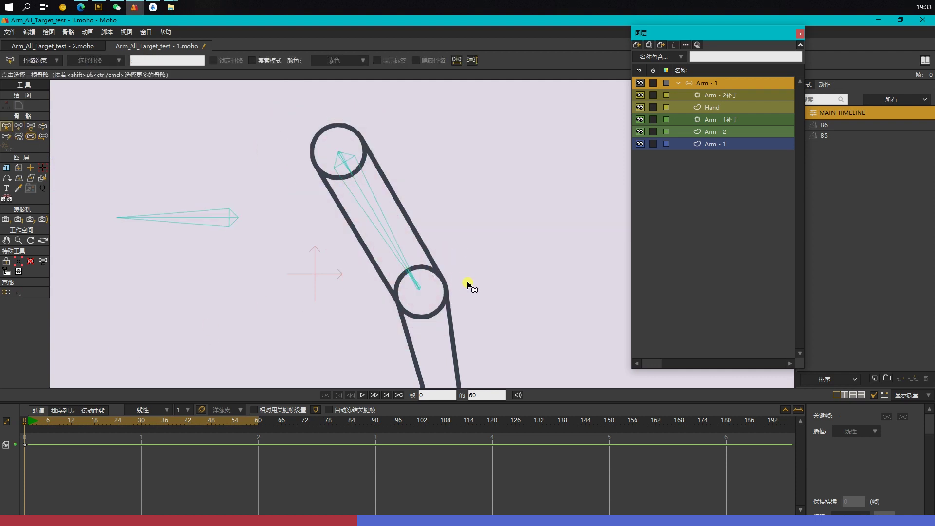
Step: Bind the shoulder circle's points and nearby line ends in the Arm - 1 layer to the short shoulder bone
click(708, 142)
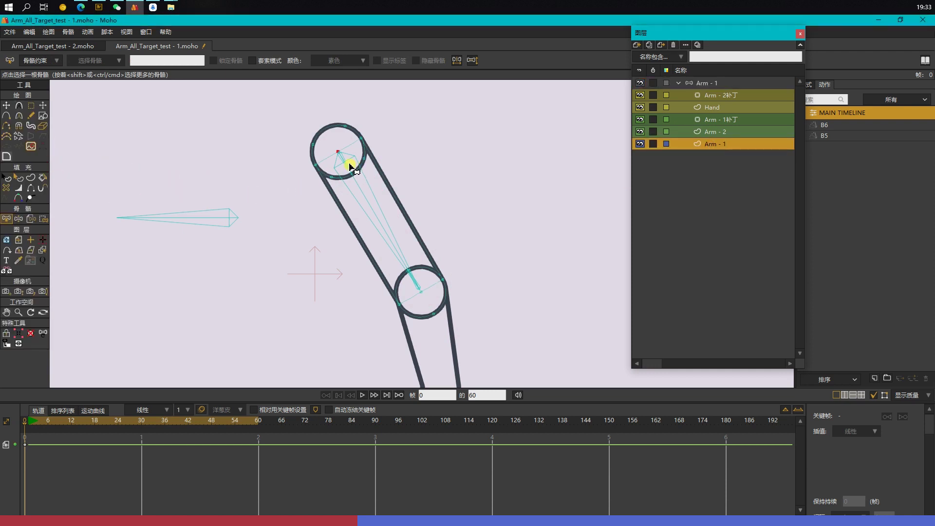
click(43, 218)
drag(276, 115, 448, 199)
click(172, 59)
Step: Bind the elbow circle's points and nearby line ends in the Arm - 1 layer to the short elbow bone
click(421, 288)
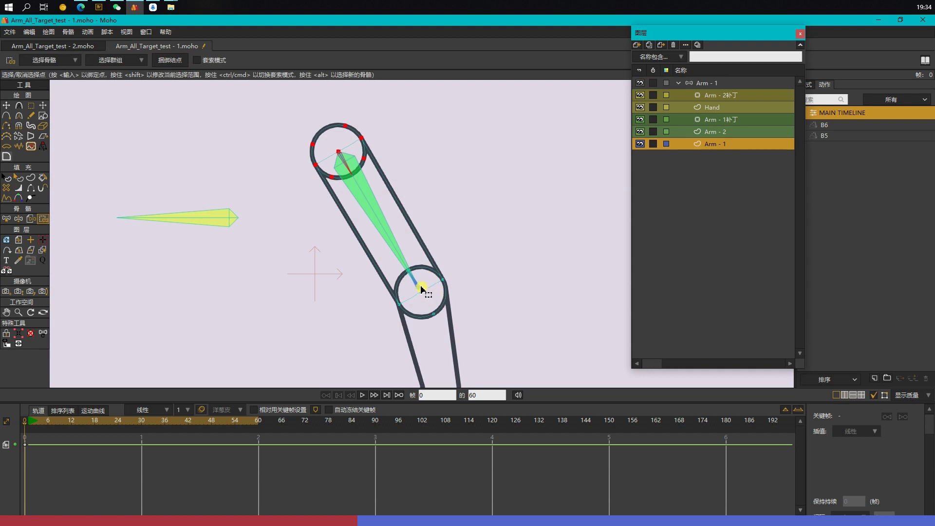
key(b)
click(417, 286)
click(42, 219)
drag(283, 249, 532, 367)
click(174, 62)
Step: Parent the upper-arm bone to the horizontal root bone in the Arm - 1 bone layer
click(709, 83)
key(p)
click(228, 213)
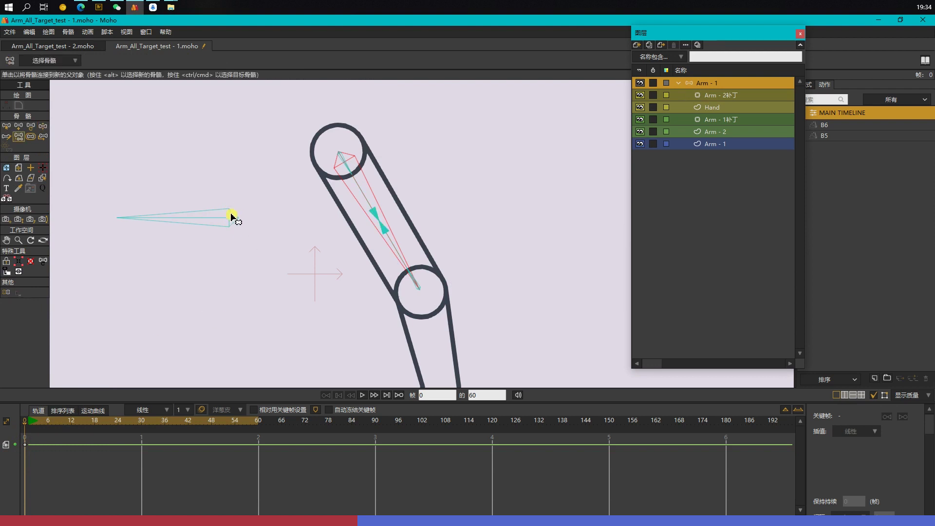
Step: Test the rig at frame 1 by swinging the upper-arm bone outward and scaling it shorter
click(29, 424)
key(z)
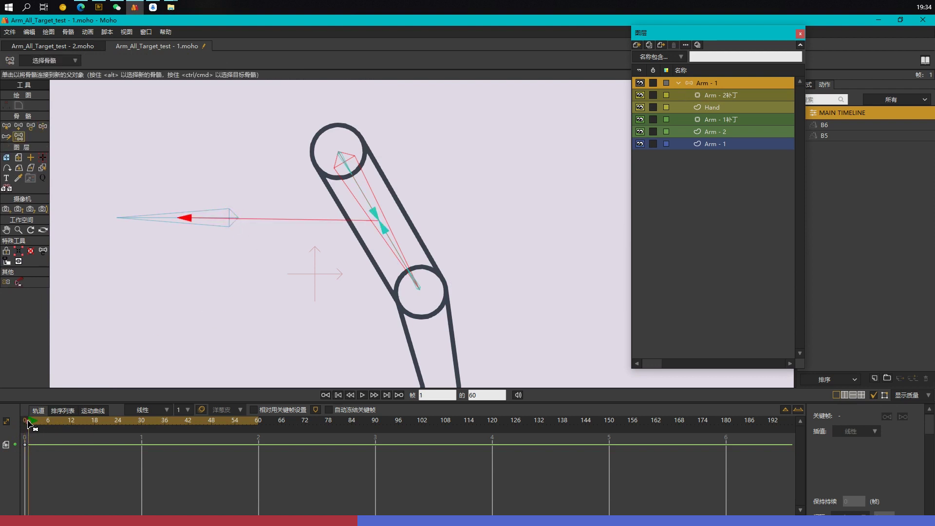
drag(382, 240, 468, 204)
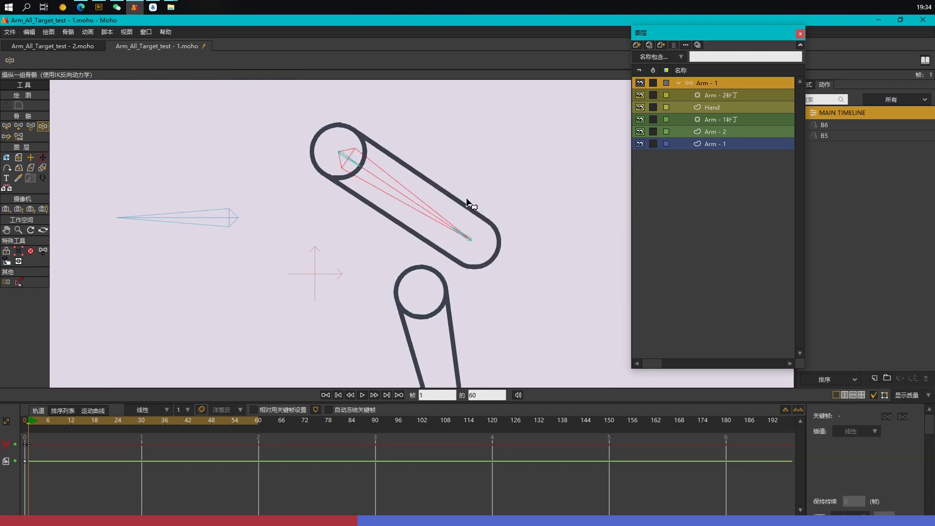
key(t)
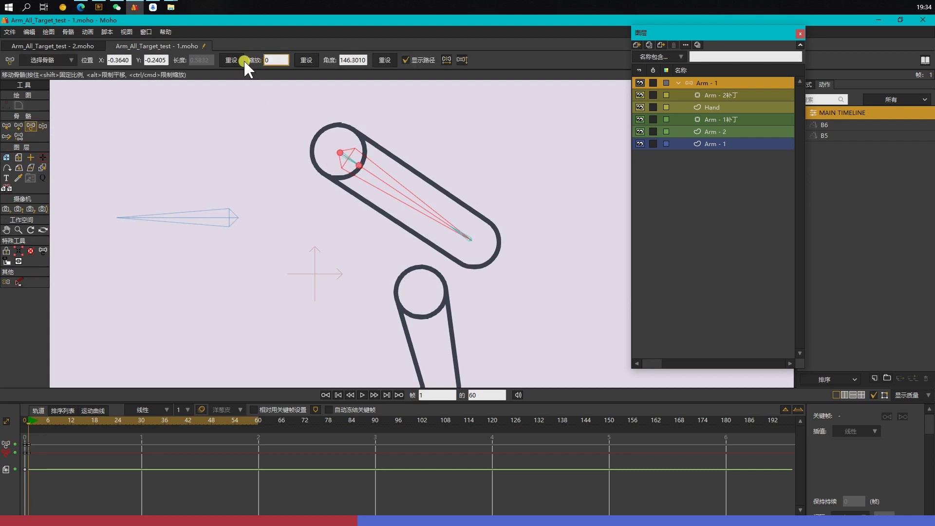
click(244, 59)
Step: Clear the upper-arm test keyframes from the Arm - 1 bone layer and return to frame 0
click(732, 144)
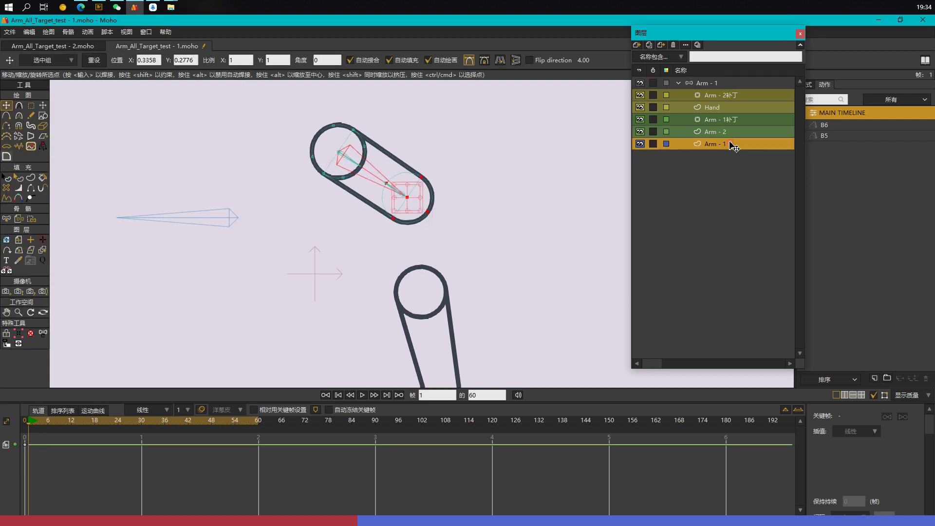
scroll(386, 172, up, 2)
key(g)
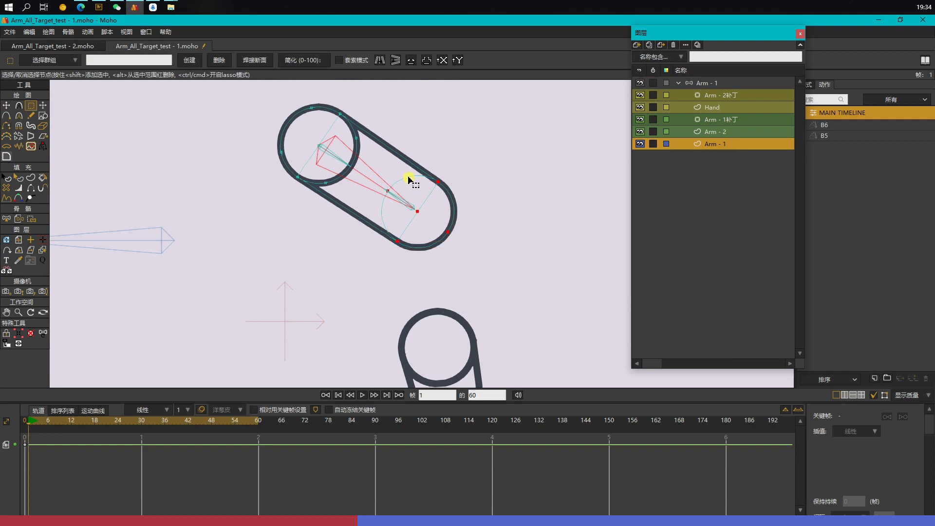
click(351, 127)
click(729, 83)
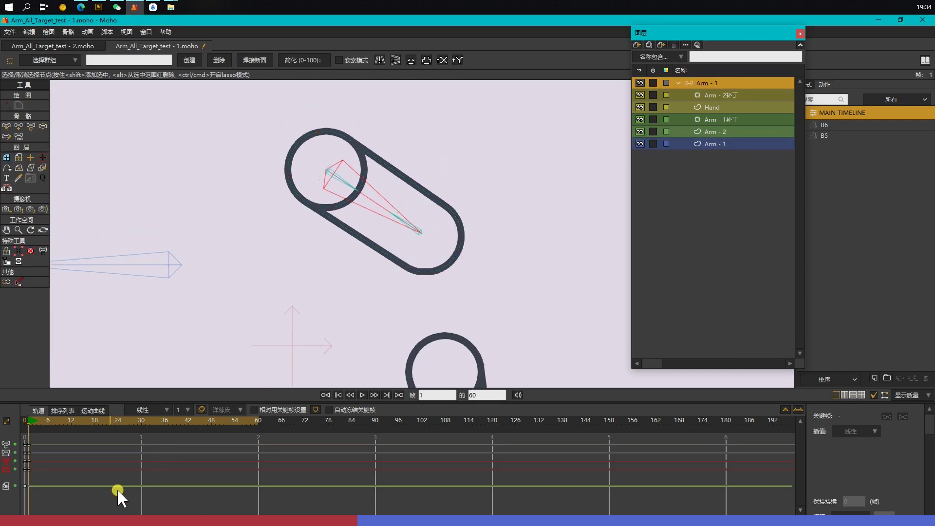
click(24, 425)
click(23, 418)
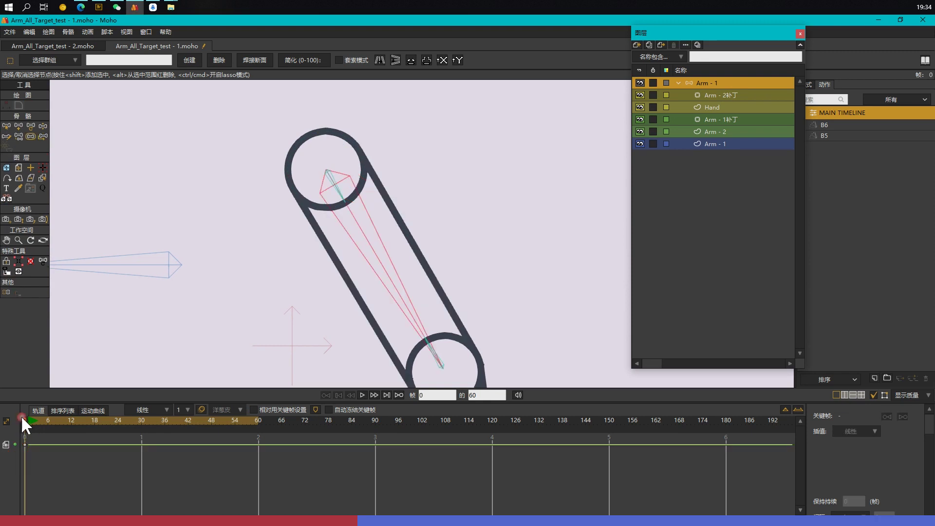
Step: Add an unparented, zero-length target bone at the elbow circle in the Arm - 1 bone layer
scroll(283, 269, down, 1)
key(Return)
scroll(448, 333, down, 2)
drag(477, 332, 476, 298)
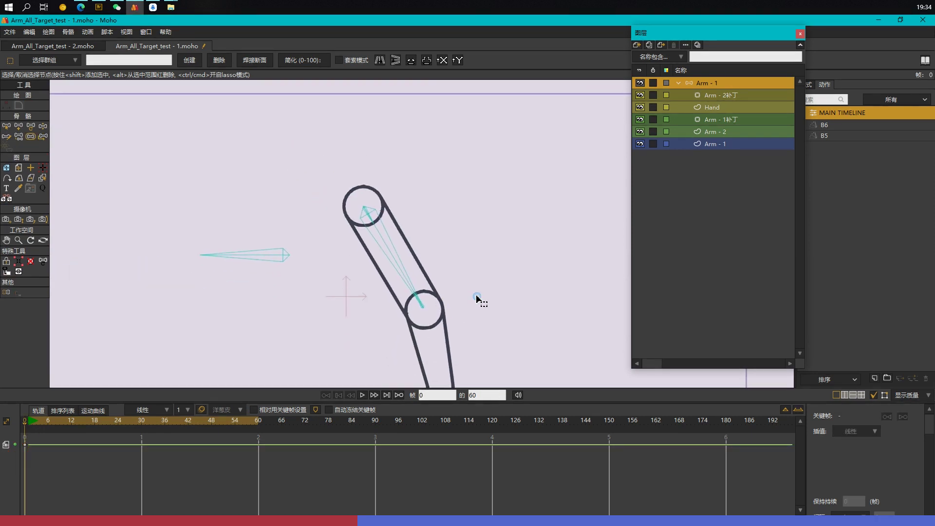
key(a)
click(424, 310)
Step: Move the elbow target bone to the exact coordinates of the elbow circle's centre point in the Arm - 1 vector layer
click(712, 142)
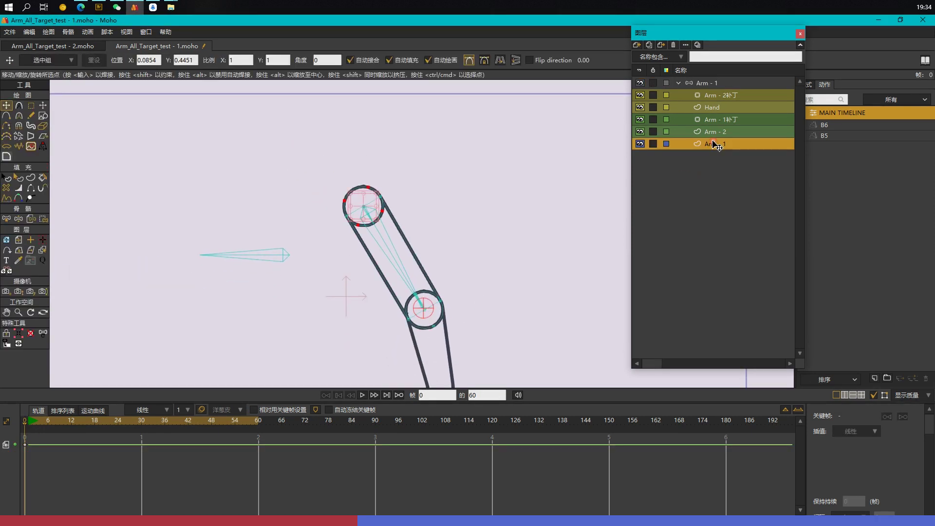
scroll(512, 328, up, 5)
key(g)
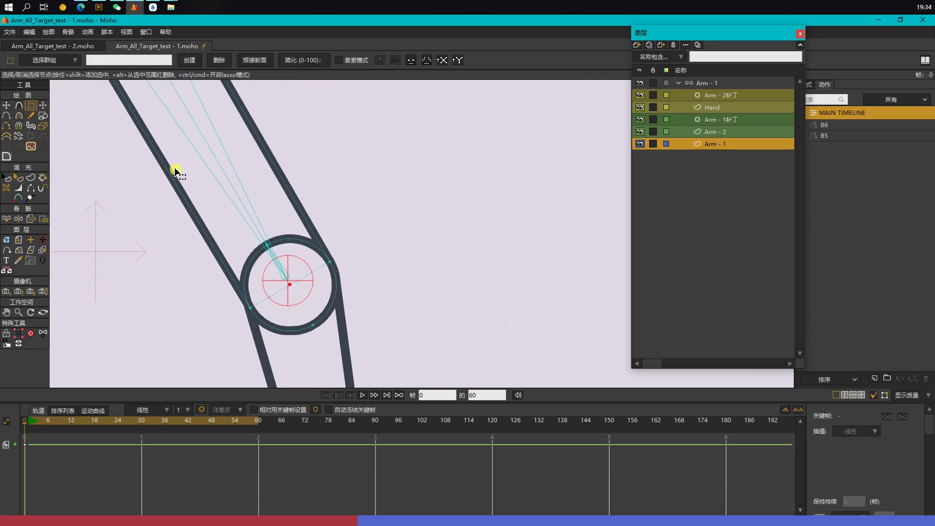
key(x)
click(69, 59)
click(728, 81)
click(283, 60)
Step: Align the upper-arm bone's tip and the short elbow bone's base with the elbow target bone's centre, and save the file
scroll(263, 288, up, 3)
key(b)
click(270, 219)
key(t)
drag(273, 222, 358, 233)
click(286, 243)
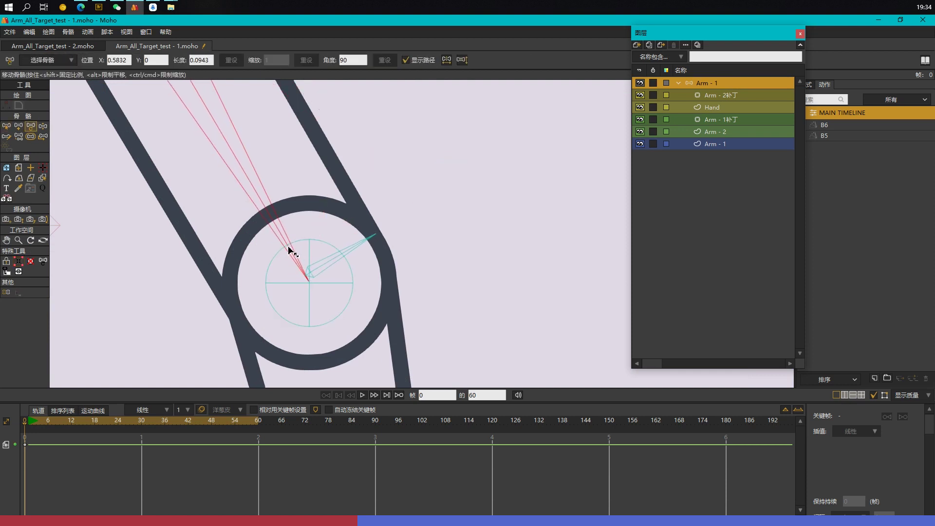
scroll(277, 198, up, 3)
click(309, 237)
scroll(323, 259, up, 3)
drag(325, 230, 286, 152)
scroll(333, 227, down, 5)
scroll(425, 203, down, 2)
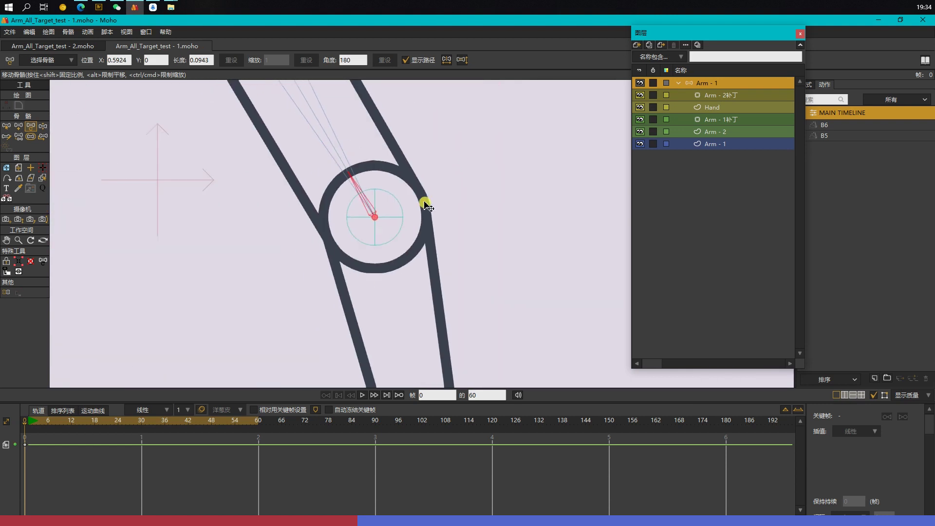
key(ctrl+s)
Step: Set the strength of all bones to 0 and save the file
key(ctrl+a)
key(s)
double_click(148, 60)
text(0)
key(Return)
key(Return)
key(ctrl+s)
Step: Set B5, the elbow target bone, as the target of the upper-arm bone B2
drag(479, 219, 499, 283)
scroll(500, 287, down, 2)
key(b)
click(447, 284)
click(390, 210)
click(30, 59)
click(68, 188)
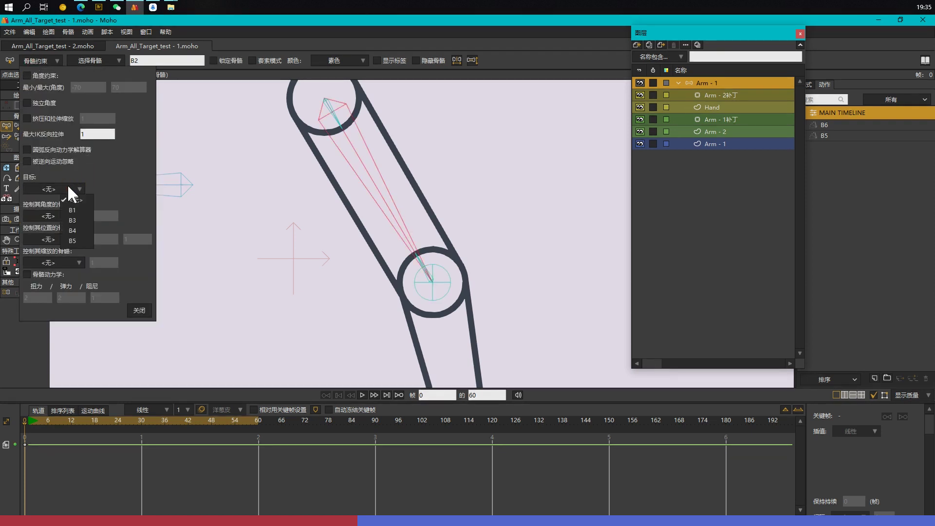
click(82, 238)
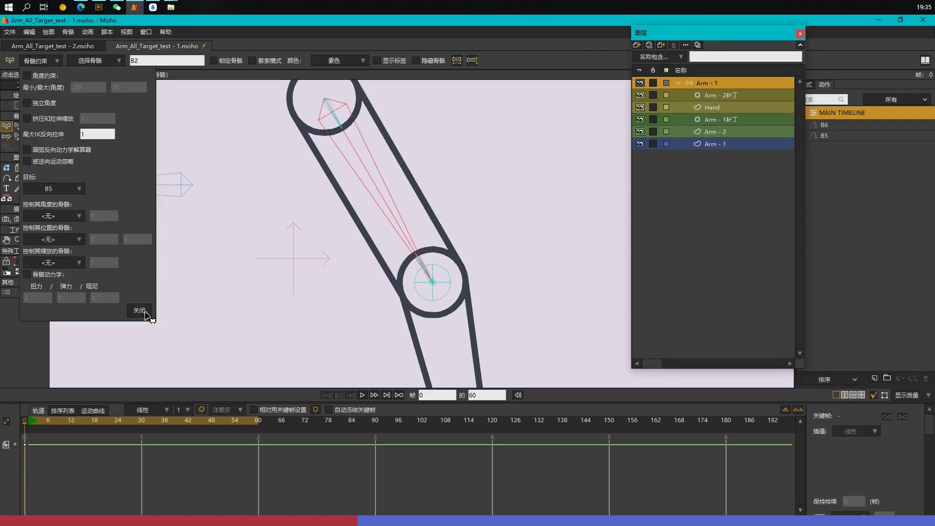
click(139, 310)
Step: Test the upper arm at frame 1 by moving the elbow target, clear the resulting keyframes and return to frame 0
click(30, 424)
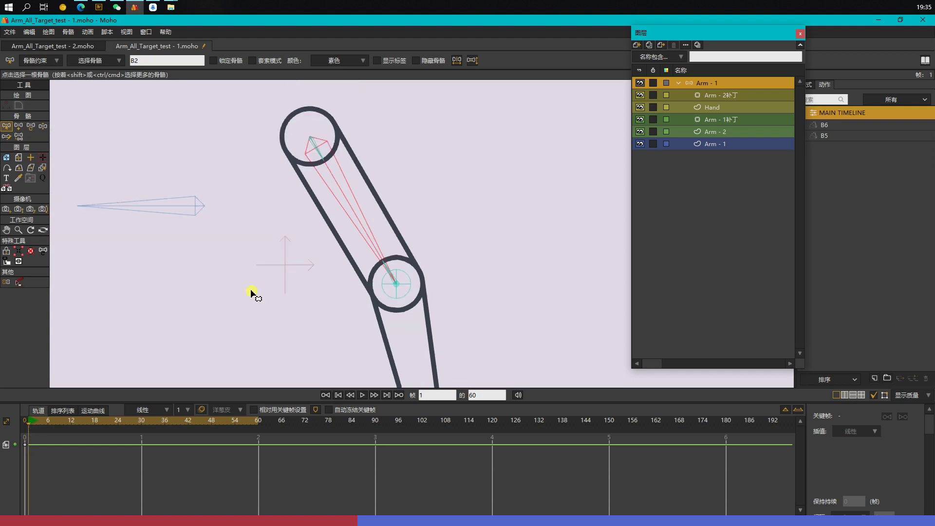
key(t)
mouse_move(401, 286)
mouse_down()
mouse_move(495, 174)
mouse_move(426, 163)
mouse_move(524, 167)
mouse_move(383, 175)
mouse_move(162, 213)
mouse_move(226, 169)
mouse_move(457, 190)
mouse_move(411, 148)
mouse_move(484, 146)
mouse_move(190, 201)
mouse_move(251, 148)
mouse_up()
drag(83, 474, 15, 433)
key(Delete)
click(23, 421)
Step: Parent the short elbow bone B4 to the elbow target bone
key(b)
click(388, 267)
click(19, 137)
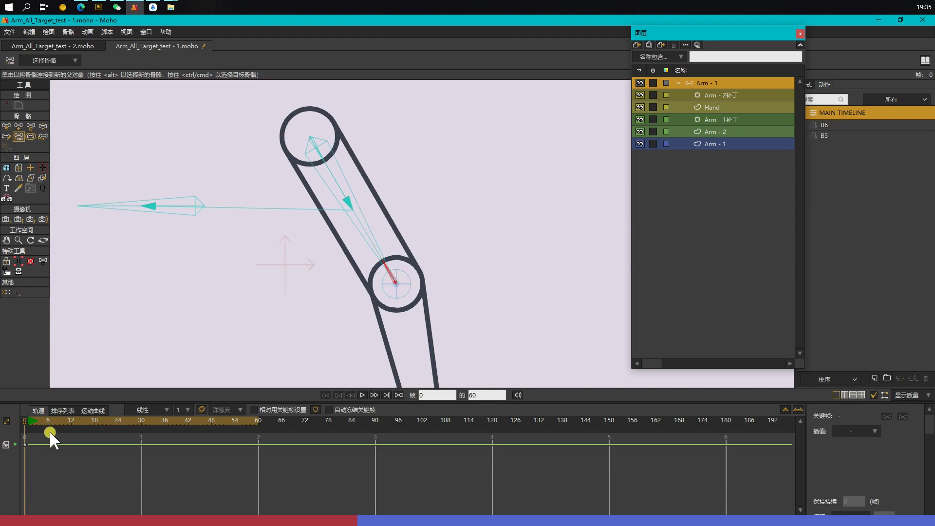
Step: Swing the elbow target outward at frame 1 and set B2 as the angle control bone of B4
click(27, 421)
drag(408, 295, 519, 165)
key(b)
click(504, 140)
click(38, 61)
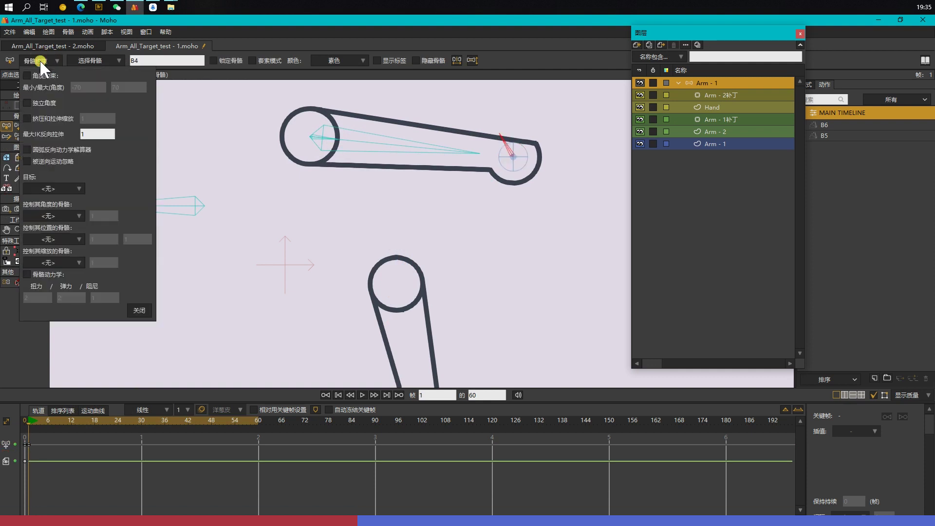
click(62, 216)
click(69, 247)
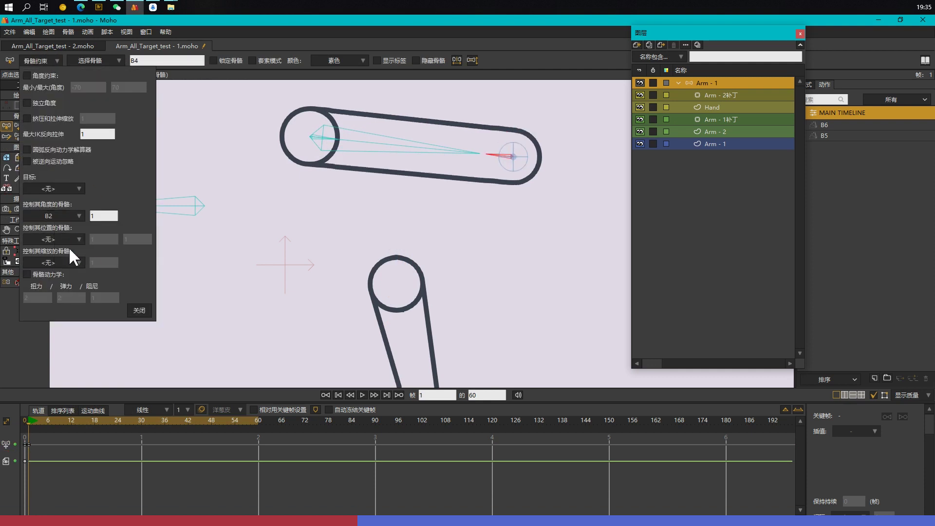
click(137, 310)
click(484, 261)
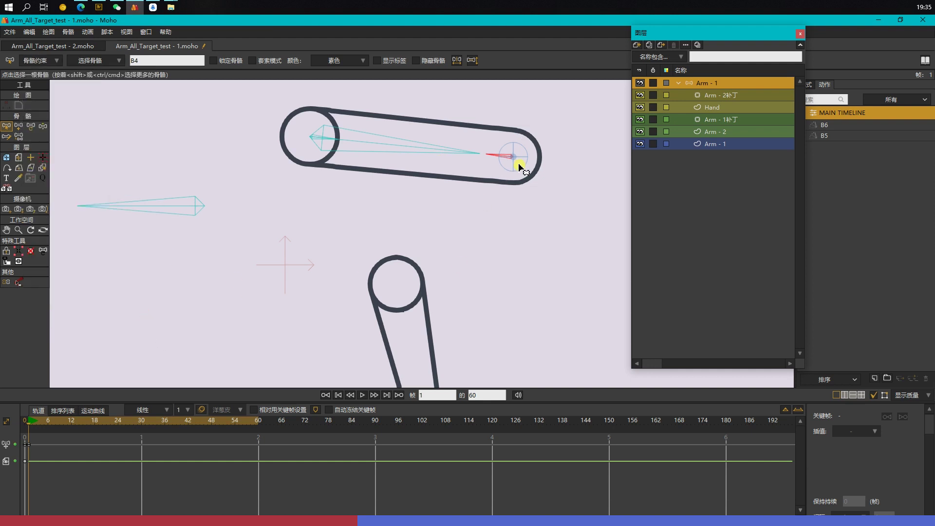
Step: Test the upper arm's shortening at frame 1 by moving the elbow target towards the shoulder, and return to frame 0
key(t)
drag(519, 156, 383, 187)
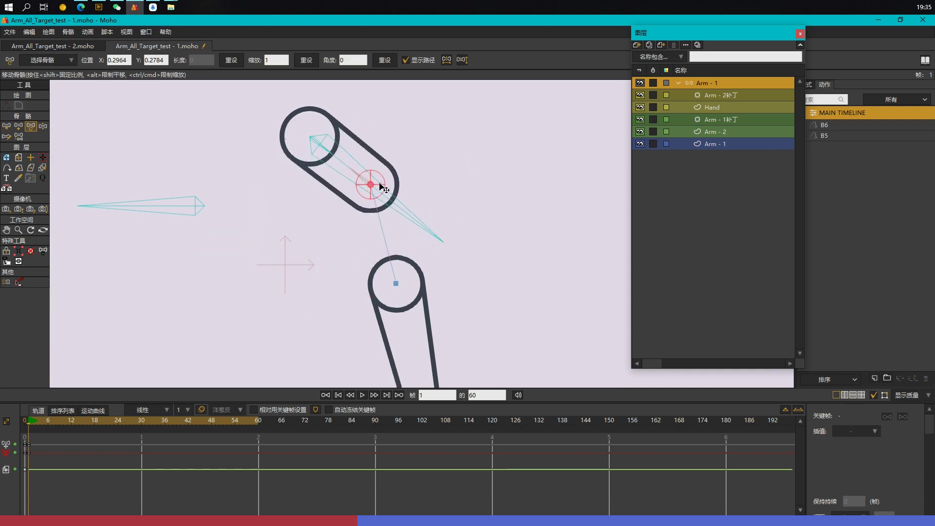
click(23, 421)
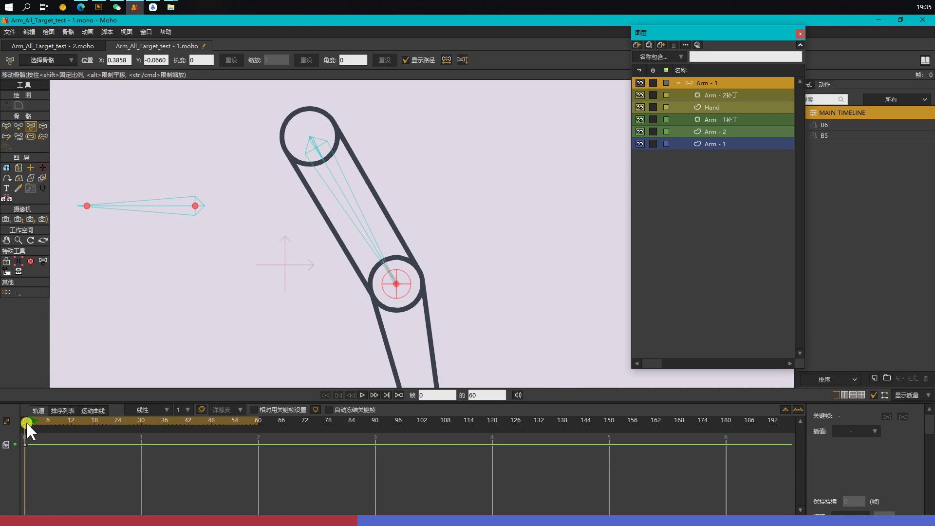
scroll(406, 301, down, 1)
click(493, 251)
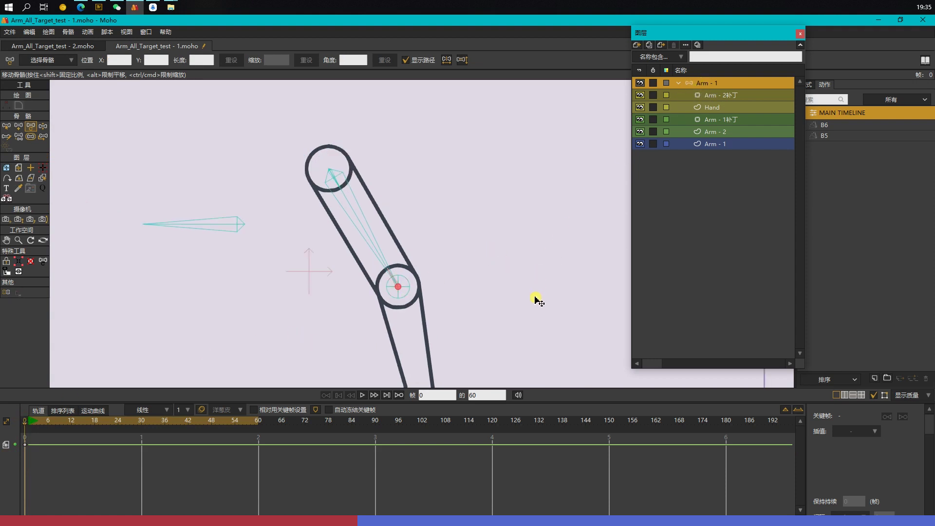
Step: Add a forearm bone from the elbow target to the centre of the wrist circle
drag(514, 327, 503, 266)
key(b)
click(399, 222)
key(a)
drag(386, 223, 409, 338)
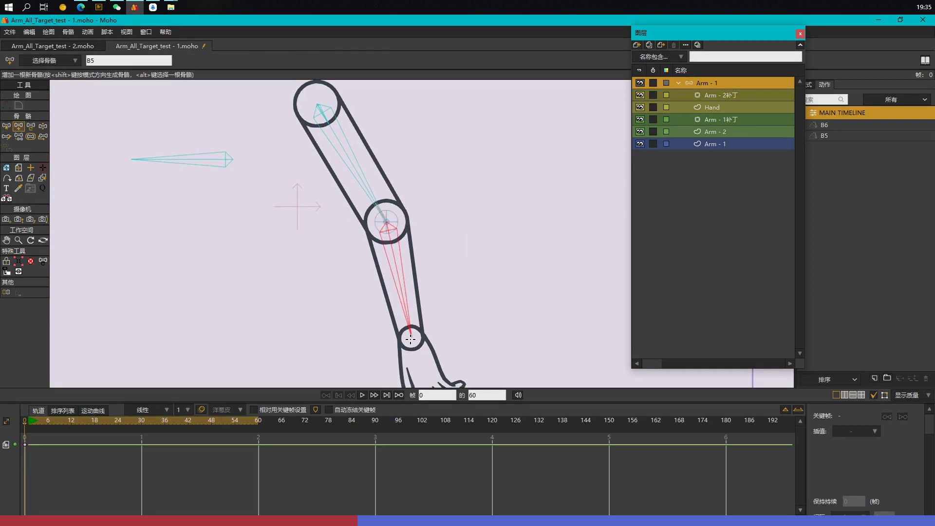
Step: Add short bones at the elbow and wrist ends of the forearm bone
key(Return)
key(b)
click(396, 287)
key(a)
click(386, 222)
alt+click(413, 307)
Step: Reduce the strength of all bones, including the new forearm bones
key(ctrl+a)
key(s)
drag(404, 313, 173, 347)
Step: Bind the elbow and wrist points of the Arm - 2 layer to the forearm's short elbow and wrist bones
key(b)
click(733, 134)
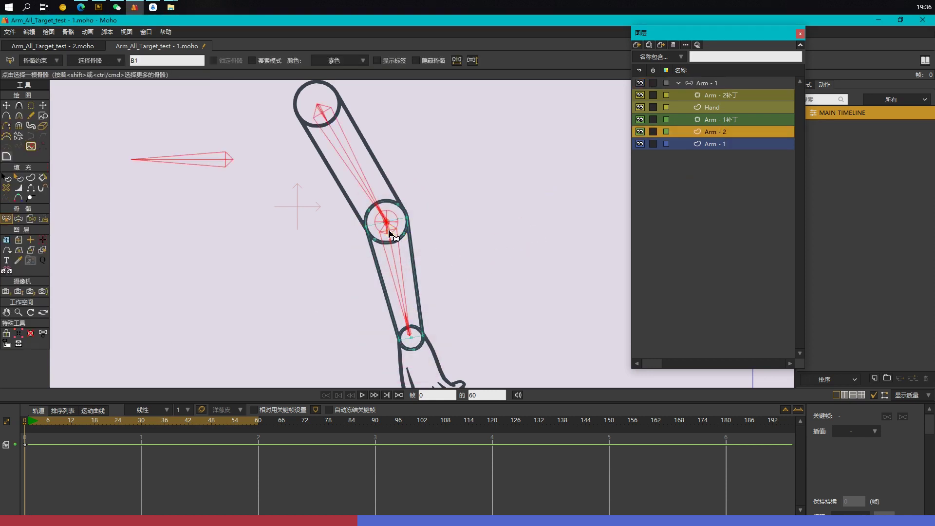
key(i)
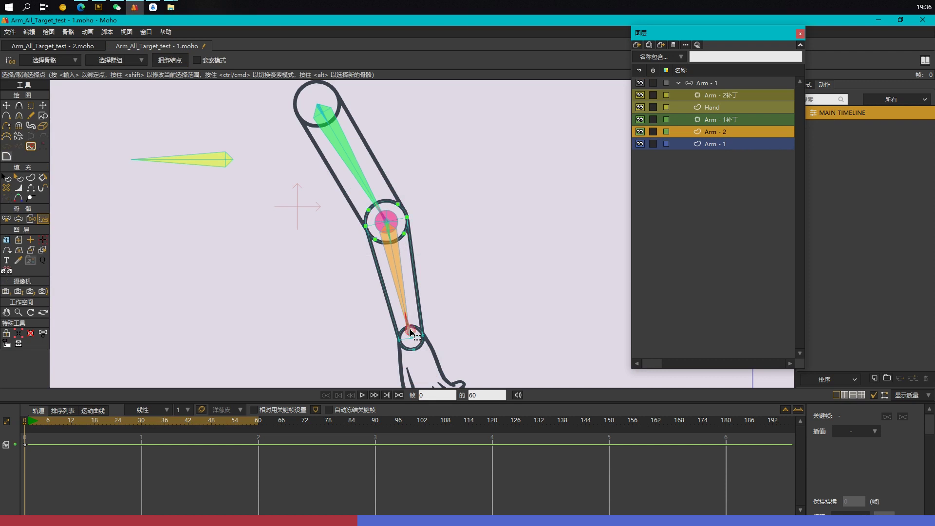
click(721, 83)
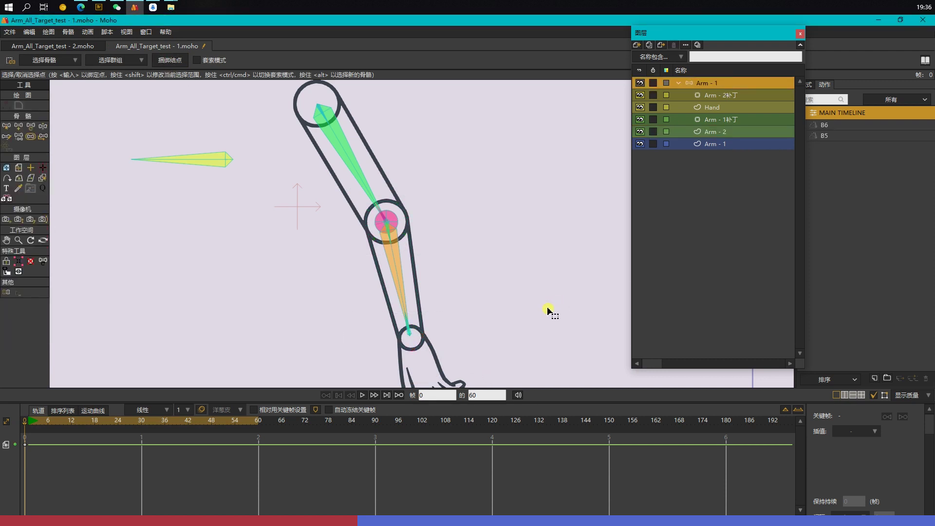
Step: Place a zero-length target bone at the wrist circle's centre point, at X 0.4926 and Y -0.5680
click(717, 130)
scroll(455, 333, up, 5)
key(g)
click(344, 343)
key(j)
click(730, 82)
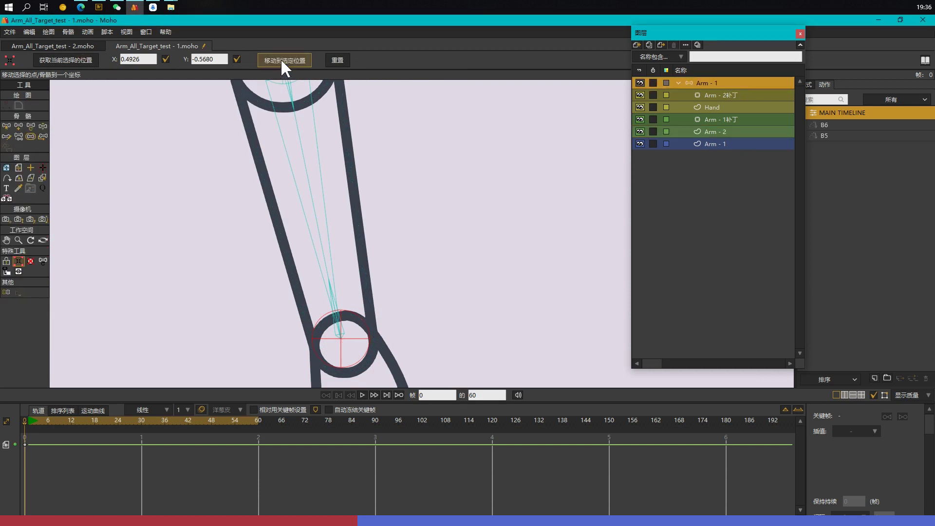
Step: Align the forearm bone's tip and the short wrist bone's base with the wrist target bone's centre
scroll(442, 277, up, 3)
click(372, 210)
key(t)
drag(392, 275, 502, 237)
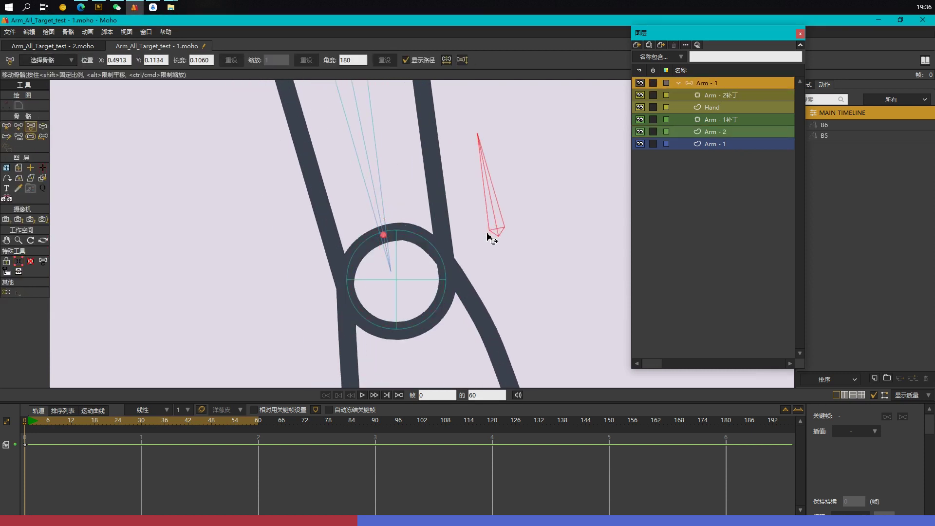
scroll(393, 233, up, 3)
click(378, 236)
drag(578, 222, 395, 301)
scroll(421, 280, down, 4)
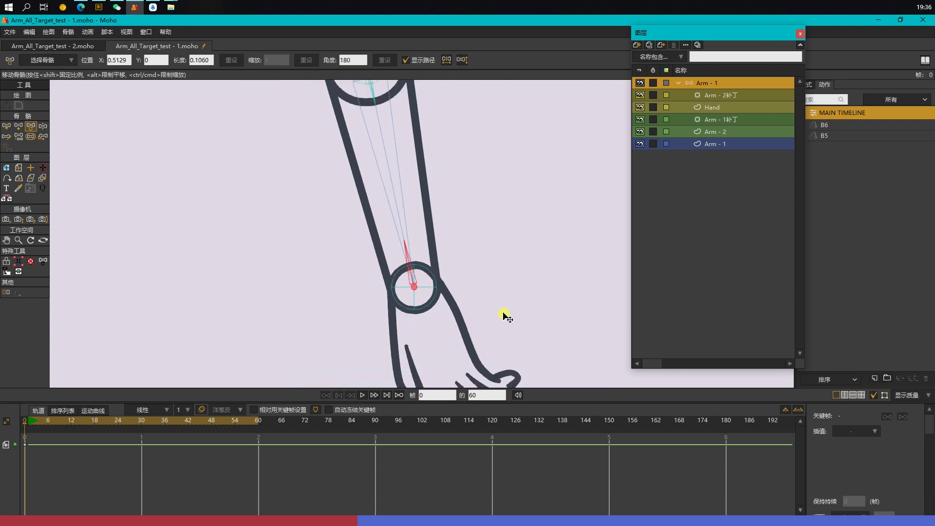
Step: Parent the short wrist bone to the wrist target and set B9 as the target of the forearm bone B6
key(p)
click(438, 287)
key(b)
click(401, 218)
click(39, 61)
click(63, 189)
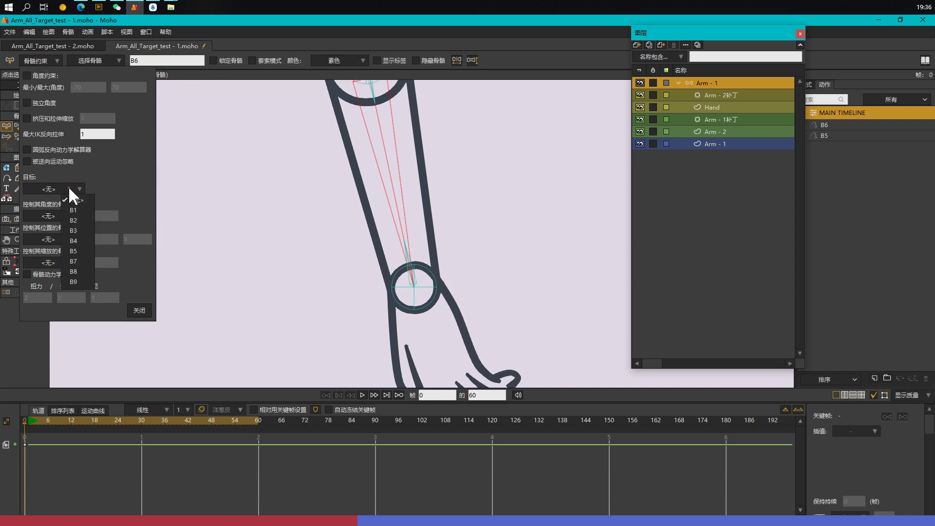
click(77, 283)
Step: Set the forearm bone B6 as the angle control bone of the short wrist bone B8
click(407, 257)
click(59, 216)
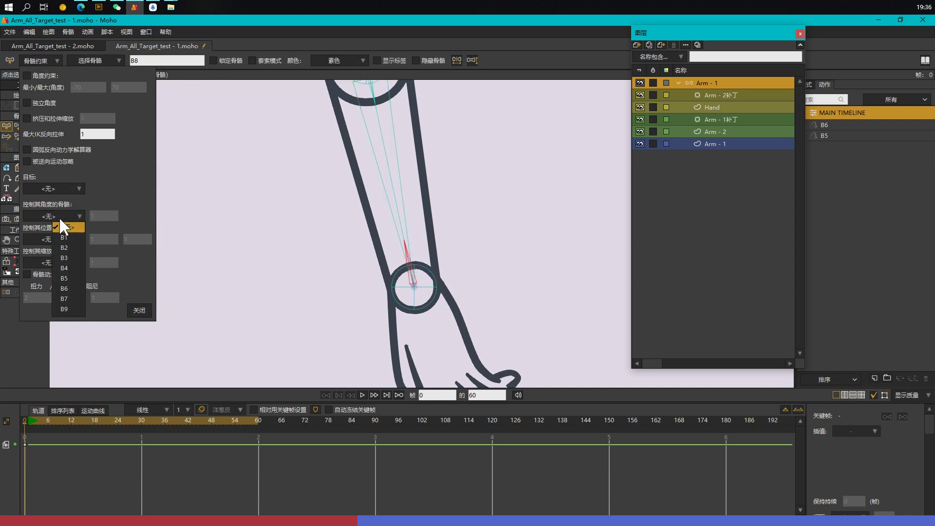
click(69, 308)
click(66, 309)
click(417, 280)
click(52, 214)
click(56, 284)
click(144, 311)
Step: Test the whole arm at frame 1 by moving the elbow and wrist targets outward
click(29, 419)
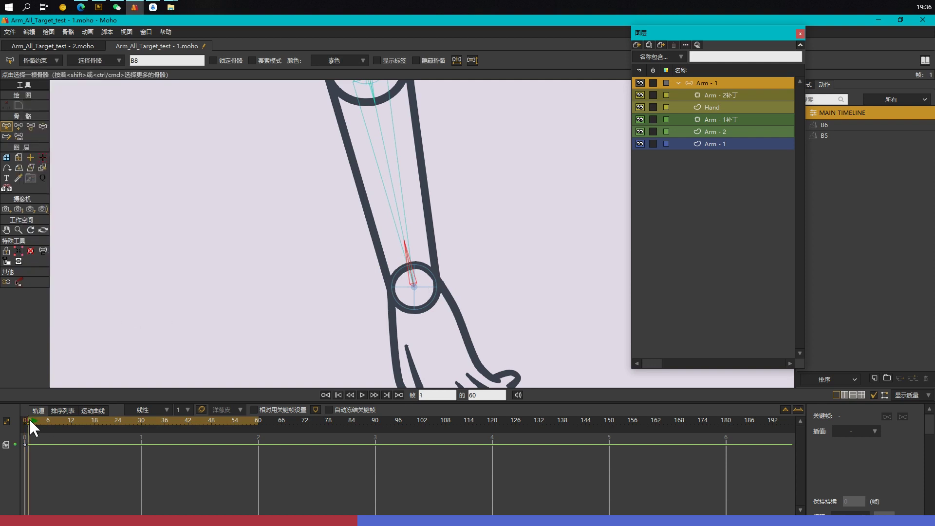
scroll(284, 267, down, 3)
click(386, 306)
scroll(476, 344, down, 2)
key(t)
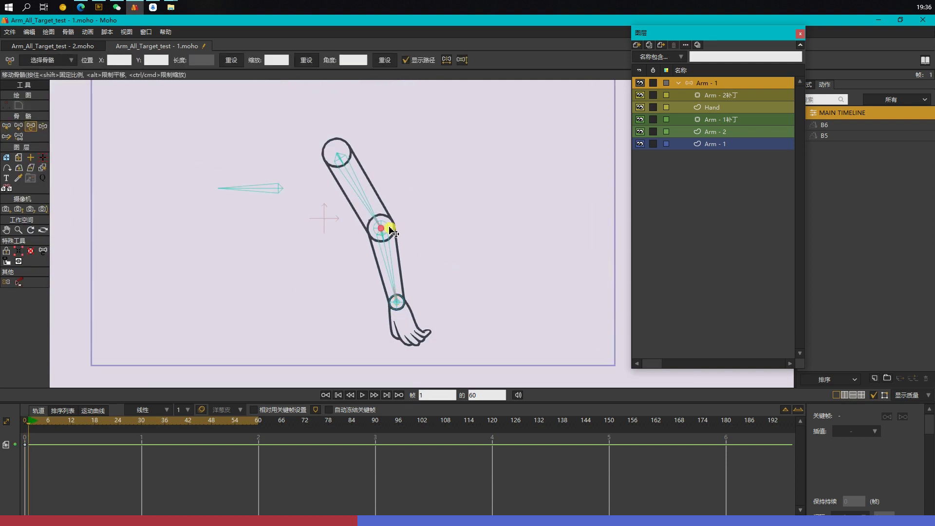
drag(384, 231, 450, 202)
drag(409, 306, 453, 253)
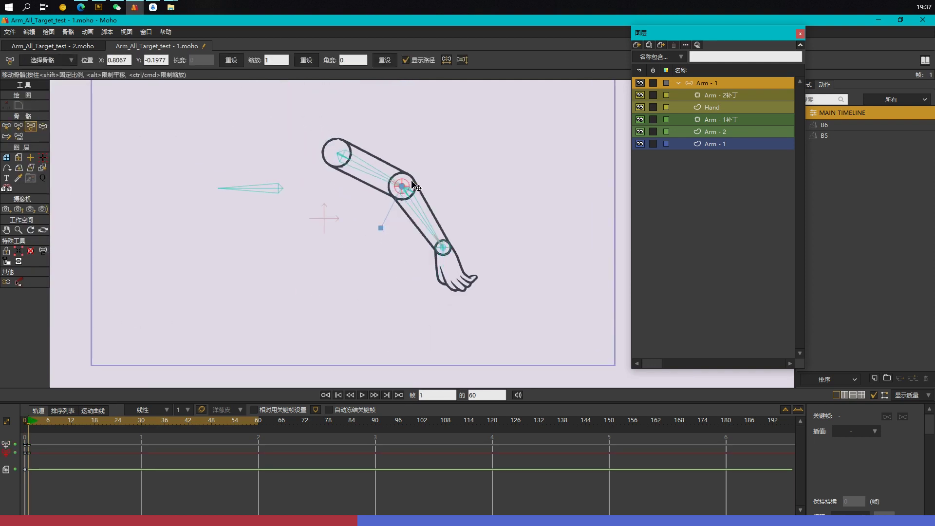
Step: Turn on fills in the display quality settings and bend the arm at the elbow with the hand drawn inward
click(914, 395)
click(894, 300)
drag(448, 248, 368, 288)
drag(388, 180, 414, 214)
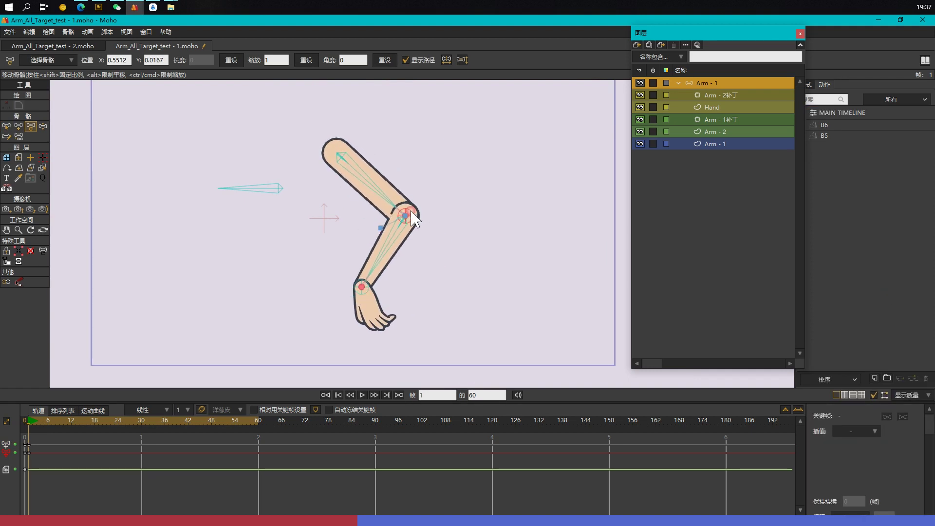
Step: Bind the Arm - 1补丁 patch layer to the forearm's short elbow bone at frame 0
click(724, 119)
click(25, 419)
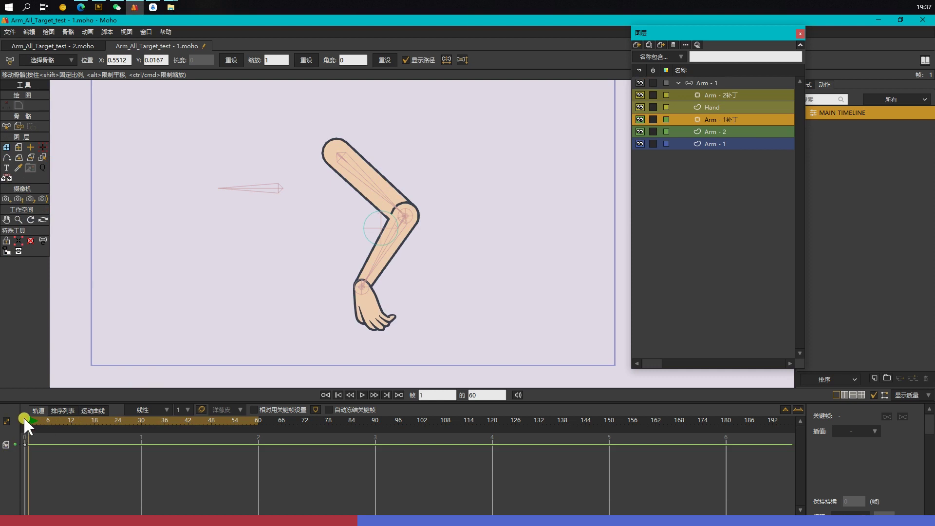
click(29, 127)
click(388, 228)
scroll(428, 244, up, 5)
scroll(261, 271, down, 6)
Step: Test the elbow patch at frame 1 by moving the wrist and elbow targets into several bent poses
click(32, 418)
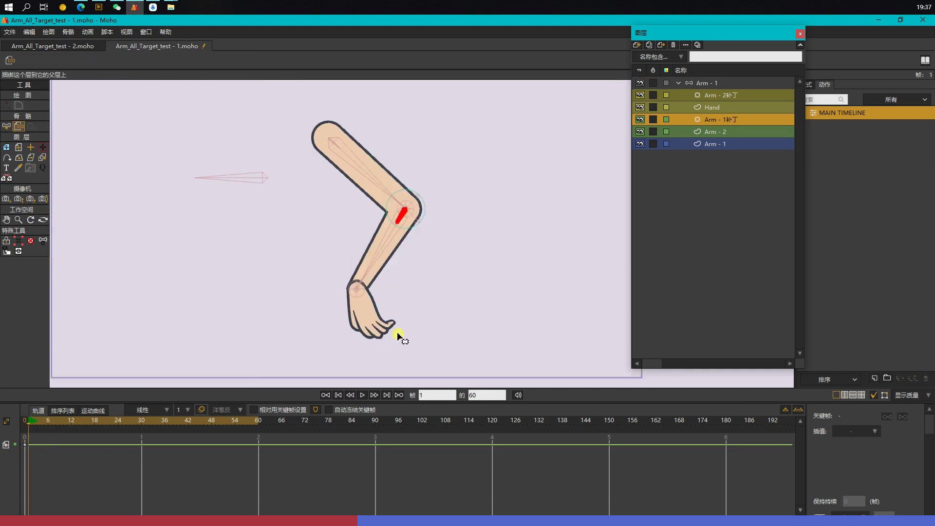
click(749, 82)
drag(362, 293, 399, 259)
drag(414, 209, 386, 171)
drag(402, 259, 289, 272)
drag(383, 167, 440, 222)
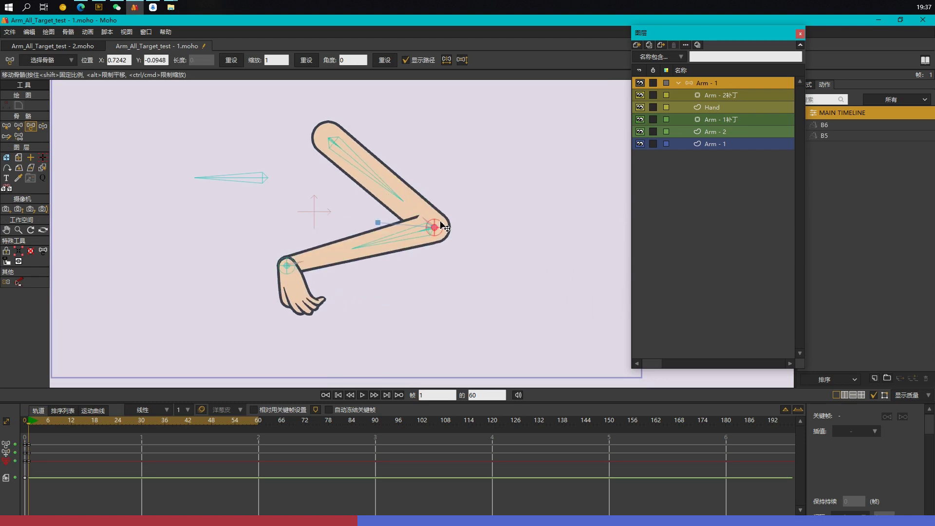
Step: Raise the wrist target at frame 1, delete all test keyframes and return to frame 0
click(290, 266)
drag(287, 262, 293, 198)
drag(63, 484, 14, 440)
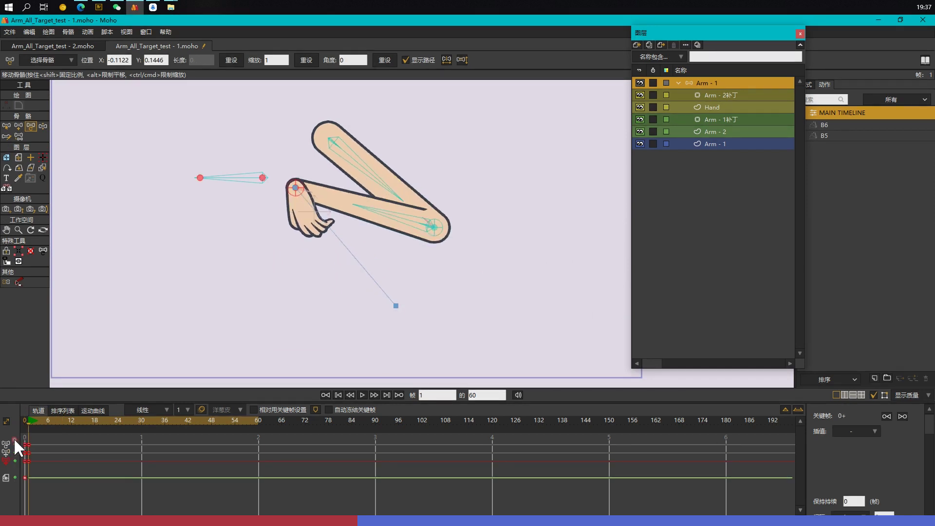
key(Delete)
click(22, 420)
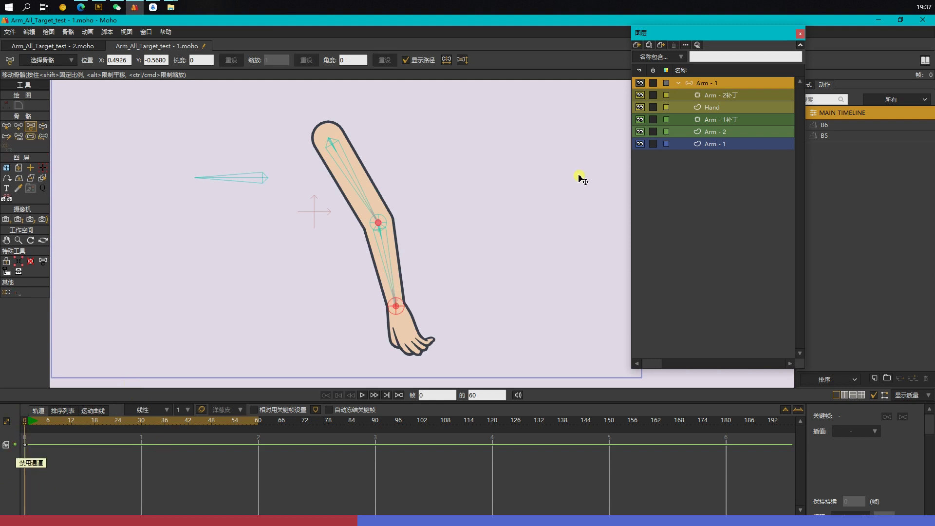
Step: Add a bone from the wrist into the hand and reduce the strength of all bones to the minimum
key(a)
drag(396, 307, 415, 350)
key(ctrl+a)
key(s)
drag(526, 185, 117, 323)
Step: Bind the Arm - 2补丁 patch and Hand layers to the hand bone and reselect the Arm - 1 bone layer
key(b)
click(403, 331)
click(726, 96)
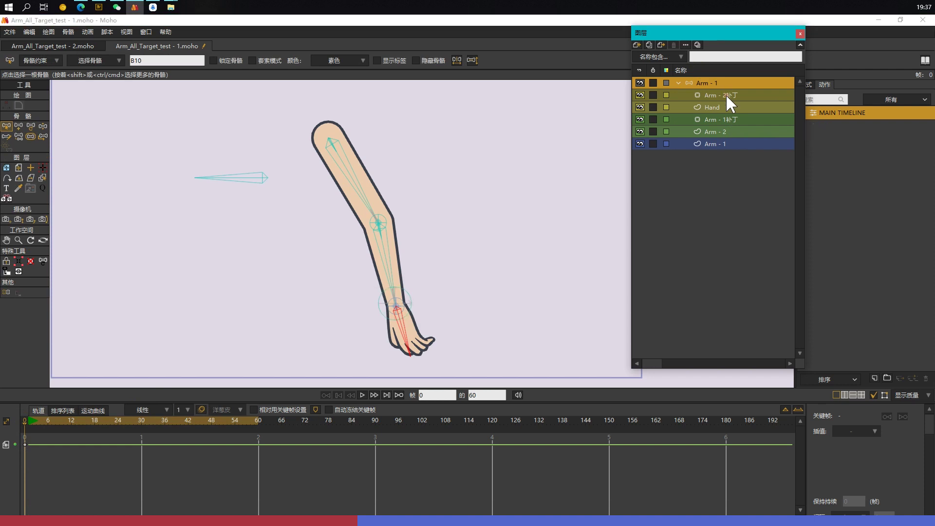
shift+click(721, 108)
key(b)
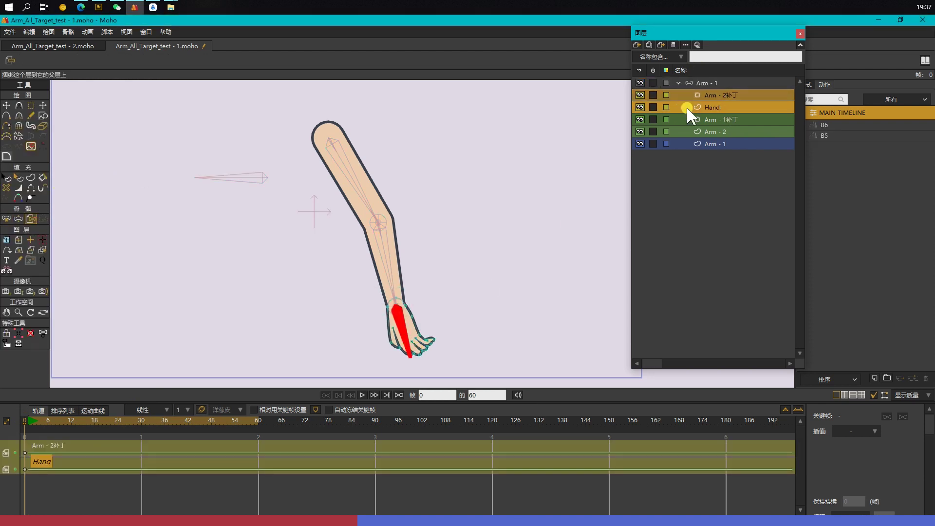
click(707, 80)
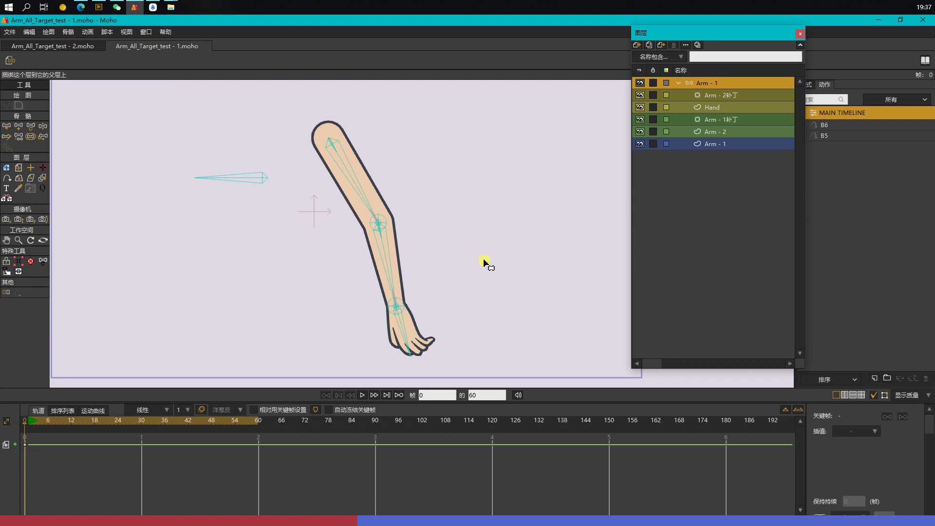
Step: Test the arm at frame 1 by moving the elbow and wrist targets and rotating the hand, clear the test keyframes and return to frame 0
key(z)
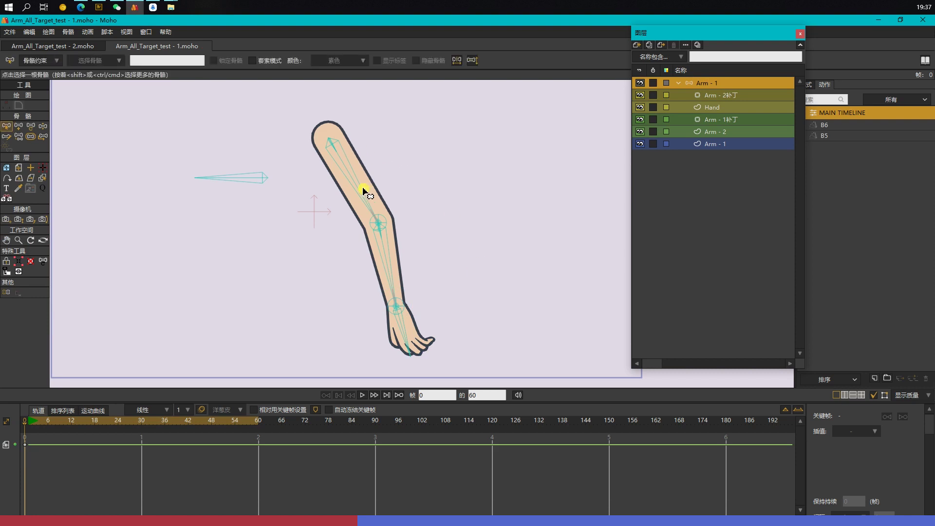
key(z)
click(28, 417)
key(t)
drag(390, 224, 461, 195)
drag(401, 306, 402, 233)
drag(413, 277, 330, 268)
drag(463, 199, 403, 165)
drag(290, 267, 294, 299)
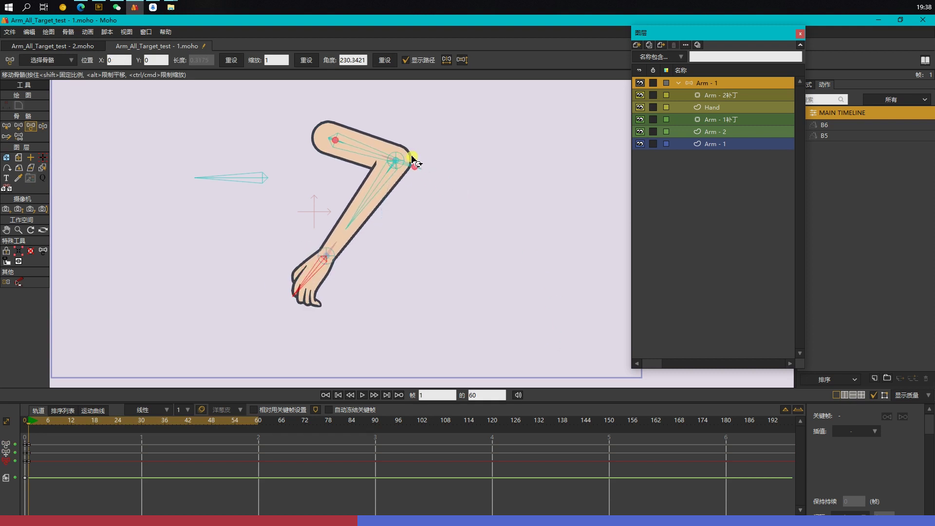
drag(400, 157, 292, 198)
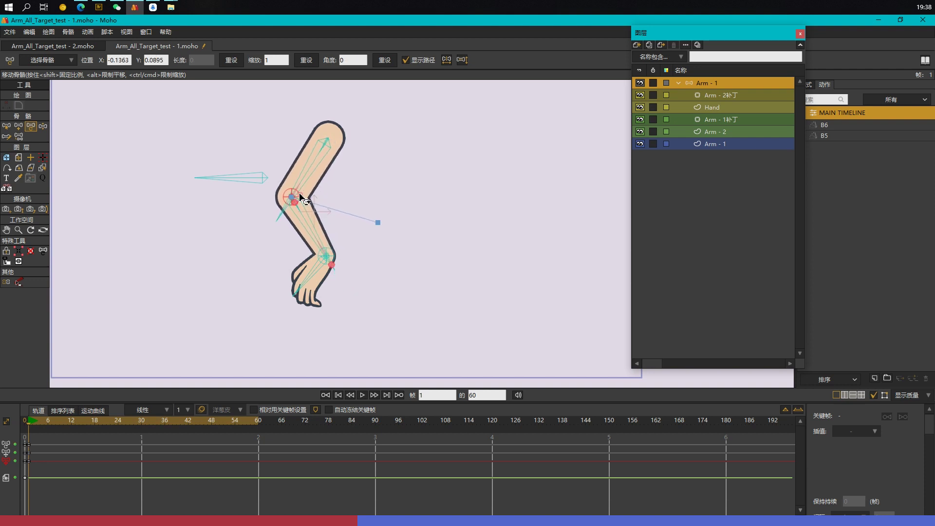
drag(304, 274, 346, 281)
drag(95, 493, 16, 440)
click(25, 425)
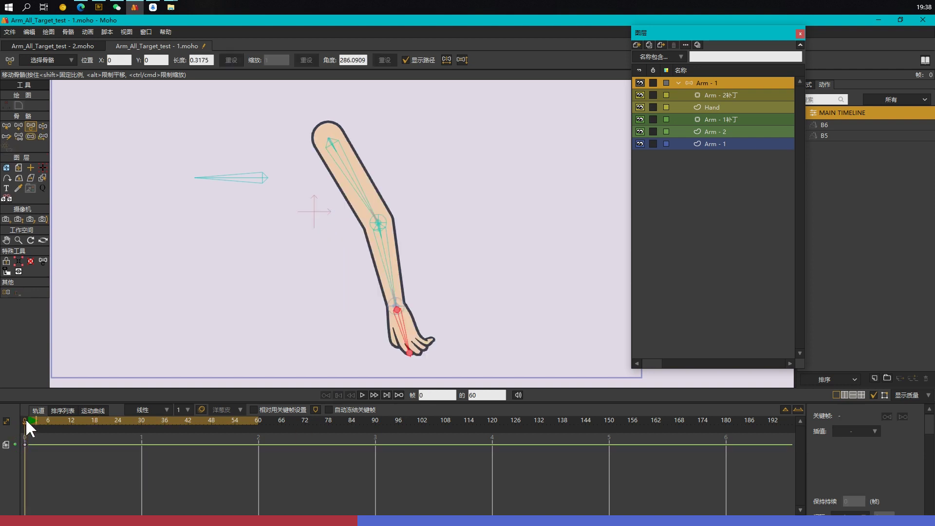
Step: Add a point bone at the shoulder with strength 0 and parent the upper arm bone to it
key(a)
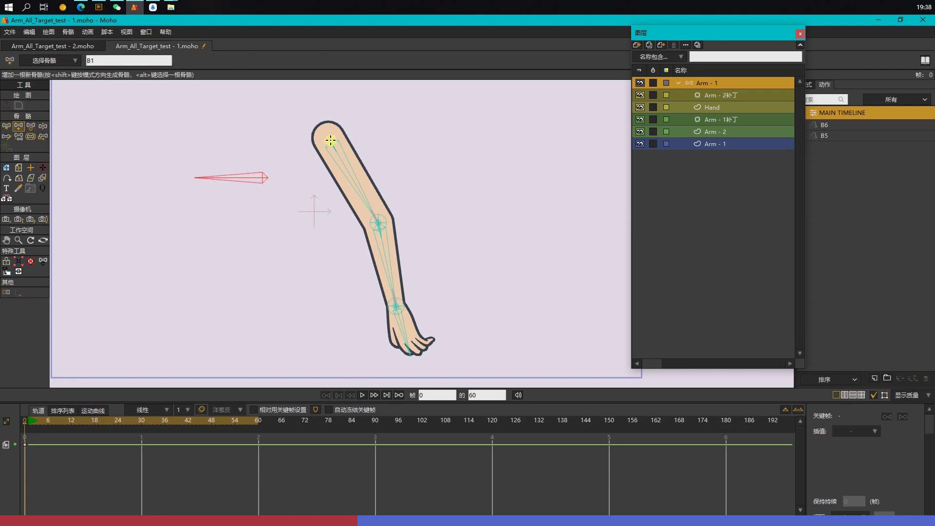
key(s)
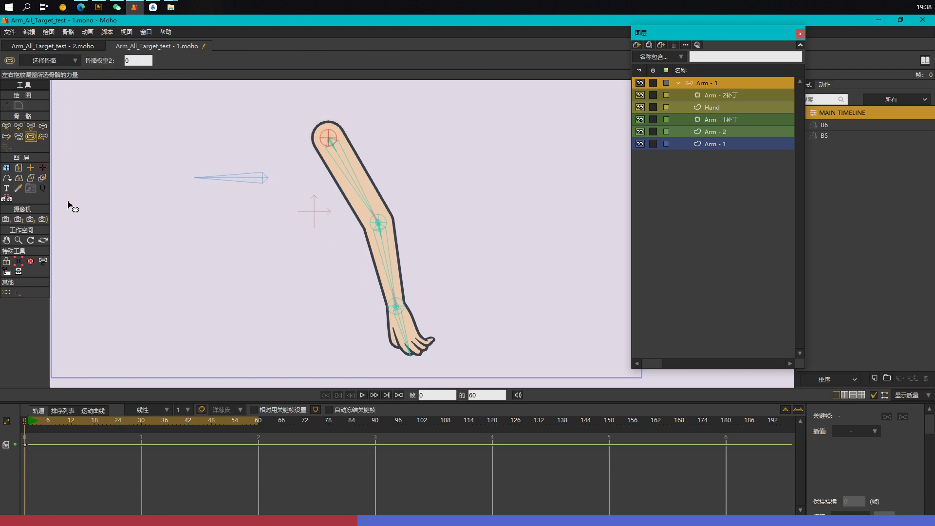
key(b)
key(p)
click(334, 133)
Step: Parent the elbow and wrist targets to the shoulder point bone and save the project
key(b)
click(387, 225)
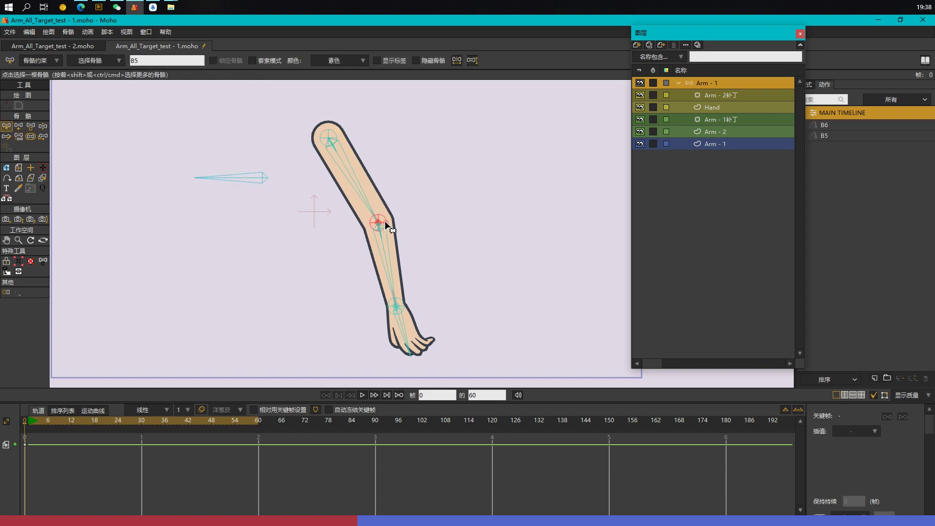
key(p)
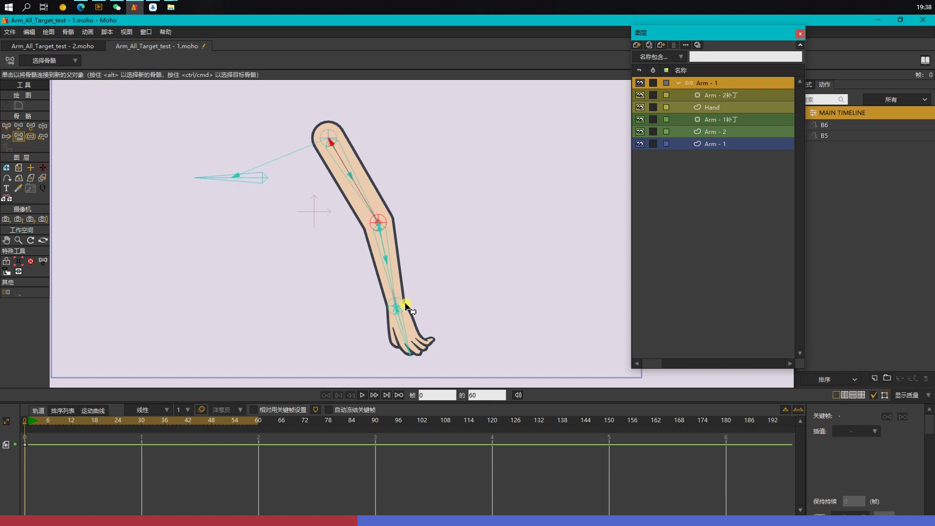
key(b)
click(402, 310)
key(p)
key(Return)
key(b)
key(ctrl+s)
Step: Hide the inner arm bones so that only the root, the joint targets and the hand bone show
drag(415, 197, 430, 213)
drag(372, 237, 442, 293)
click(433, 60)
Step: Test the rig at frame 1 by moving the shoulder, elbow and wrist targets into several bent poses
click(30, 422)
key(t)
drag(329, 138, 427, 131)
mouse_move(477, 215)
mouse_down()
mouse_move(371, 226)
mouse_move(479, 226)
mouse_up()
drag(417, 193, 383, 146)
drag(480, 223, 432, 169)
drag(481, 132, 441, 208)
drag(446, 246, 445, 162)
click(395, 191)
key(ctrl+z)
key(ctrl+z)
drag(442, 209, 513, 241)
drag(480, 173, 504, 154)
Step: Move the root bone and the wrist target at frame 1, delete the test keyframes and return to frame 0
scroll(554, 236, down, 1)
drag(315, 239, 280, 261)
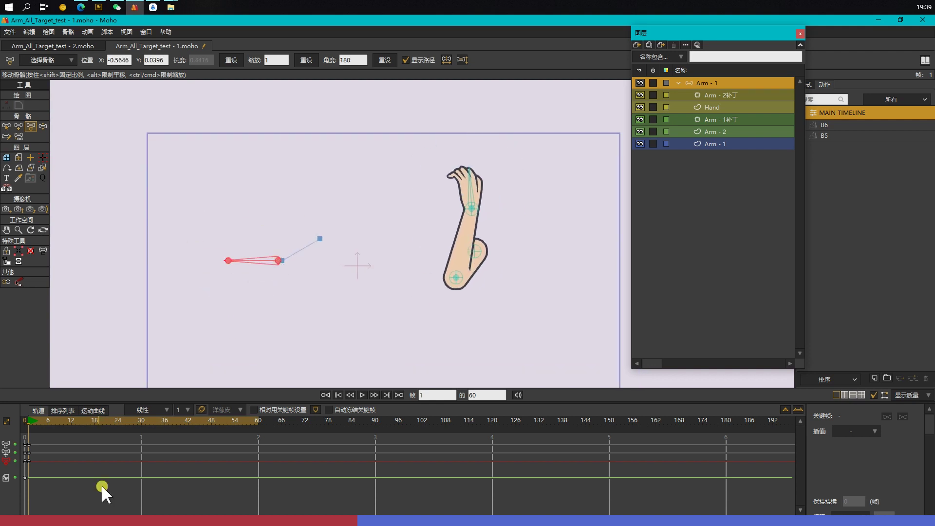
drag(476, 252, 427, 269)
drag(86, 482, 16, 440)
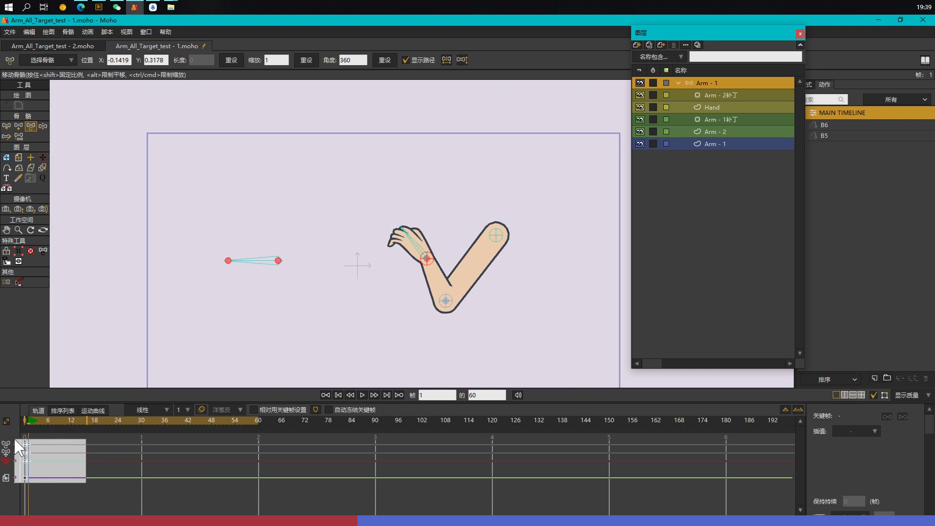
key(Delete)
click(26, 421)
click(473, 237)
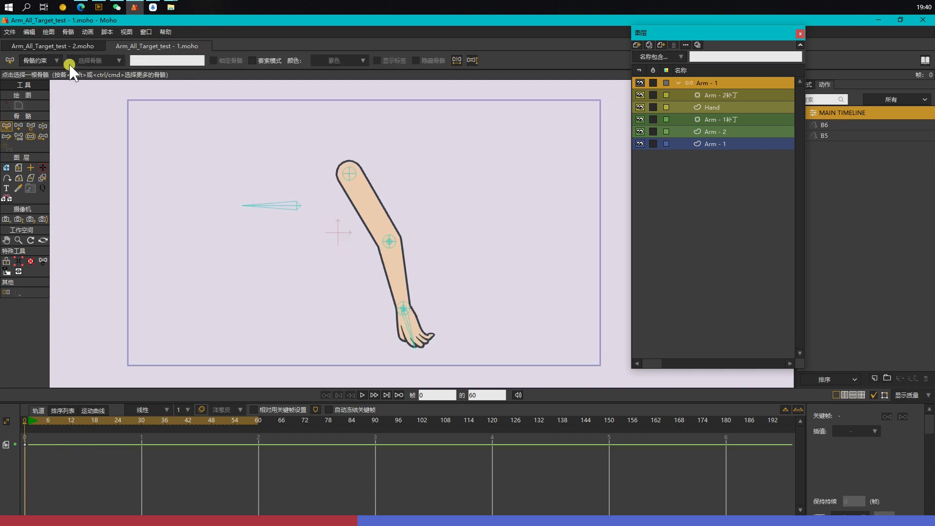
Step: Switch to the Arm_All_Target_test - 2.moho project, hide all layers above Arm - 1 and select the Arm - 1 vector layer
click(69, 45)
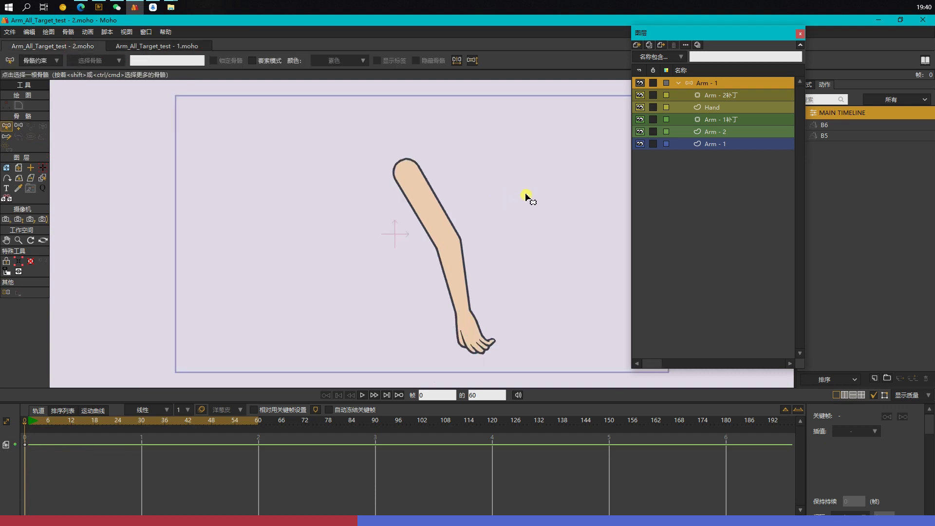
drag(538, 203, 472, 203)
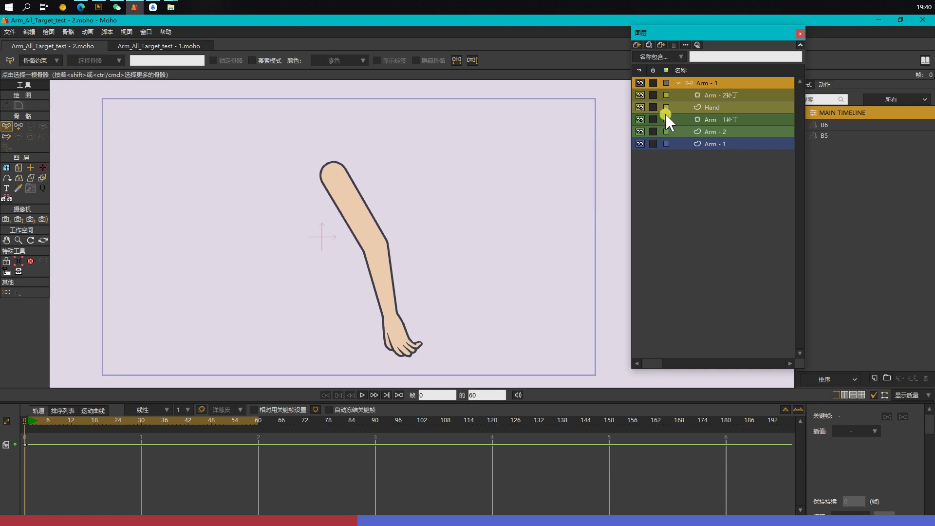
drag(641, 94, 644, 128)
click(714, 143)
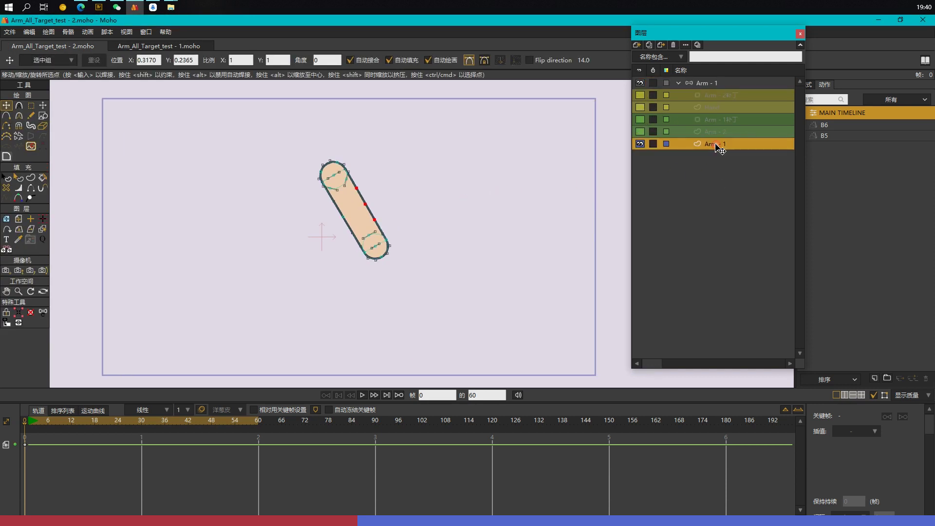
Step: Examine the points of the upper arm outline and the curvature of the midpoints on its long edges
scroll(390, 207, up, 3)
key(g)
double_click(289, 168)
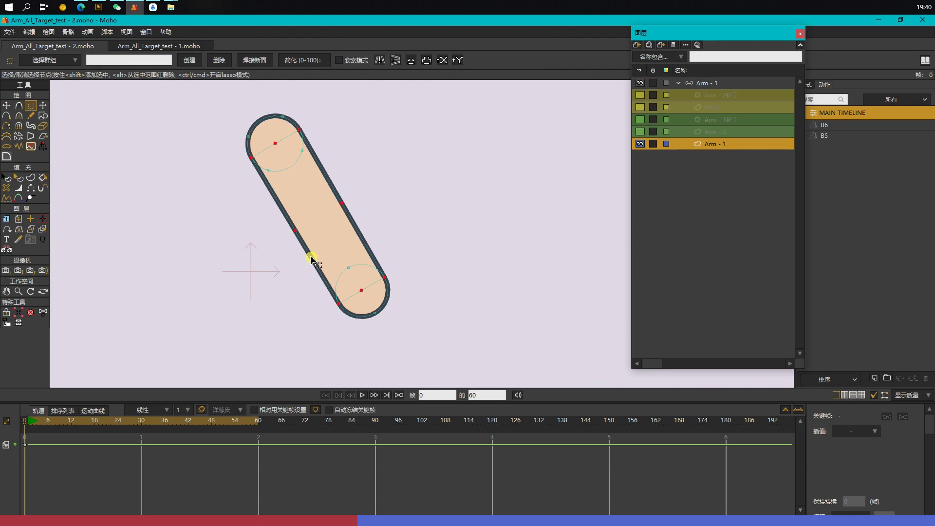
drag(267, 200, 402, 245)
drag(350, 220, 415, 247)
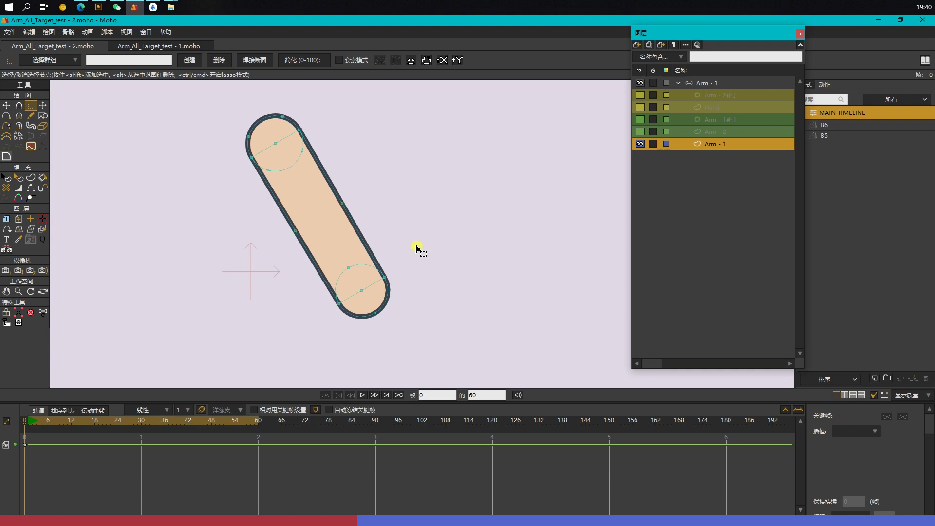
key(c)
scroll(383, 221, up, 2)
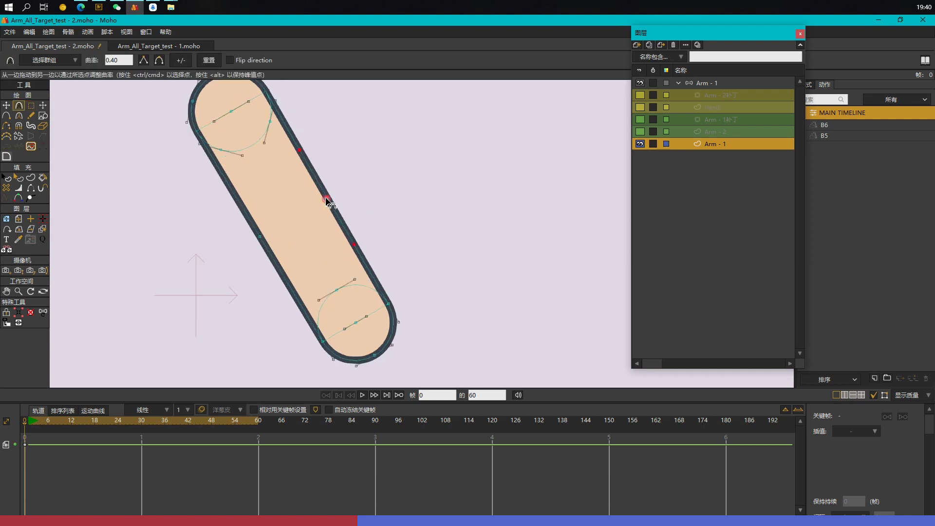
scroll(408, 223, down, 4)
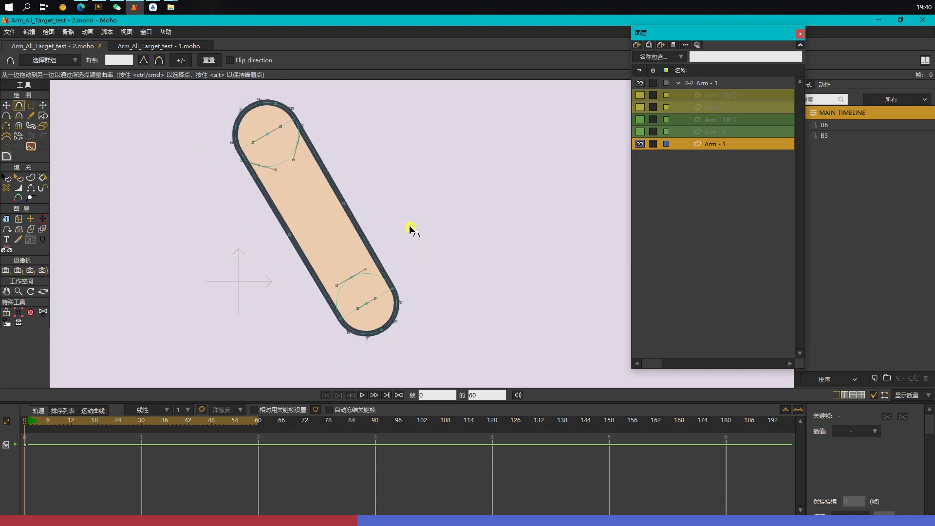
Step: Try transforming the midpoints on the long edges of the upper arm and undo the change
key(g)
drag(299, 216, 380, 215)
key(t)
key(ctrl+z)
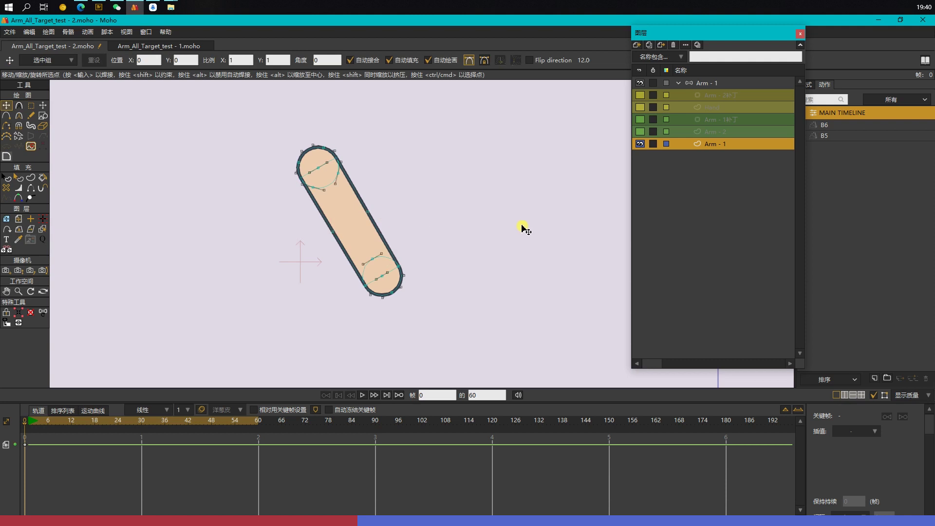
Step: Show the Arm - 2 layer, try moving a point of the forearm outline near the elbow and undo it
click(640, 131)
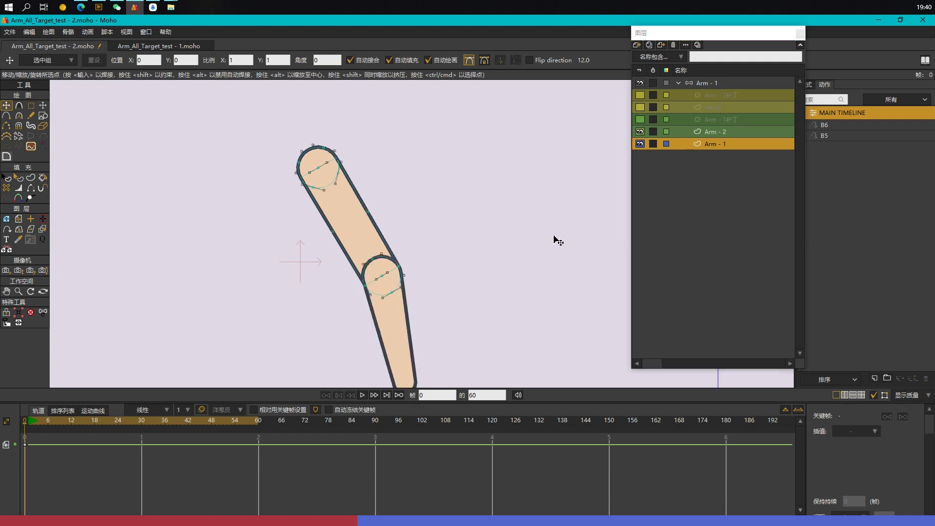
drag(555, 242, 531, 185)
click(735, 132)
mouse_move(367, 253)
mouse_down()
mouse_move(414, 246)
mouse_move(363, 254)
mouse_up()
key(ctrl+z)
key(ctrl+z)
Step: Show the Arm - 1补丁, Hand and Arm - 2补丁 layers and select the Arm - 1 bone layer
click(640, 120)
click(640, 107)
click(640, 95)
click(716, 83)
Step: Draw a horizontal root bone beside the arm and reduce its strength to the minimum
scroll(430, 161, down, 2)
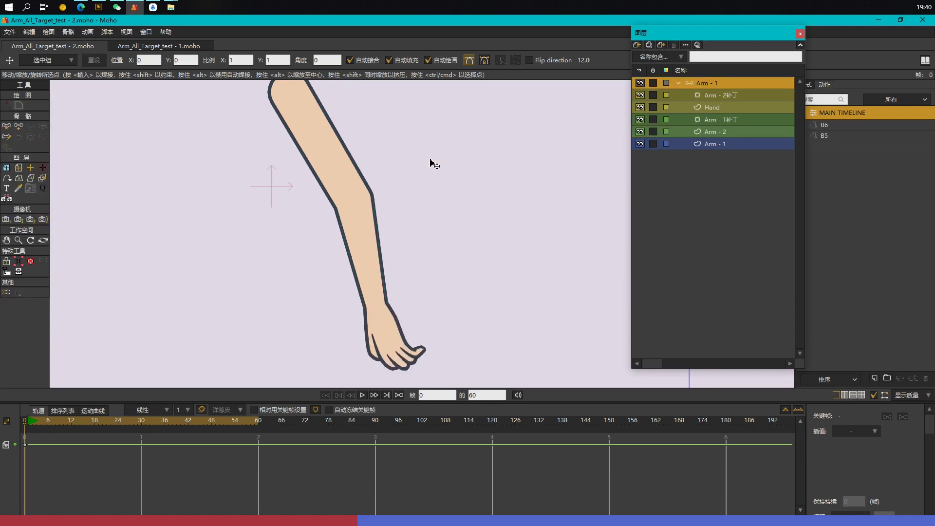
scroll(451, 217, down, 2)
key(a)
drag(281, 198, 210, 199)
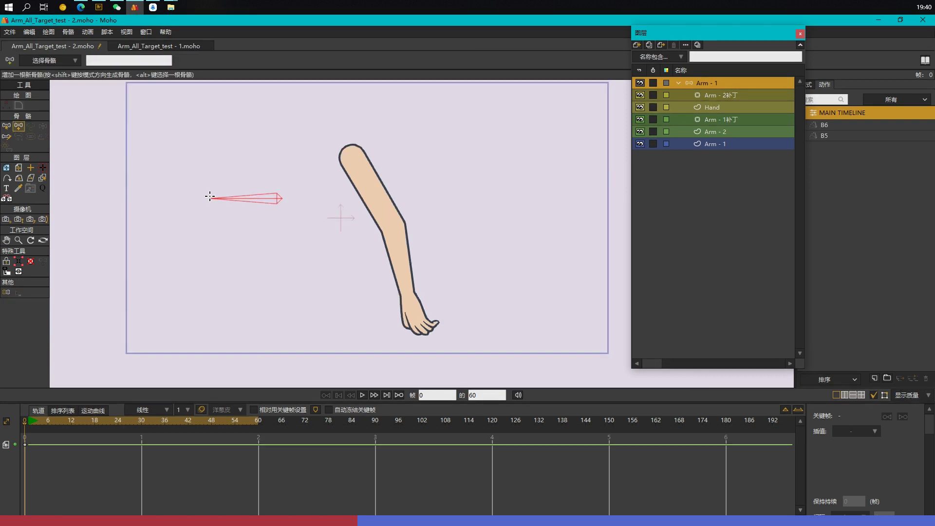
key(s)
drag(279, 197, 56, 230)
Step: Adjust the root bone's constraint settings and deselect the bone
key(z)
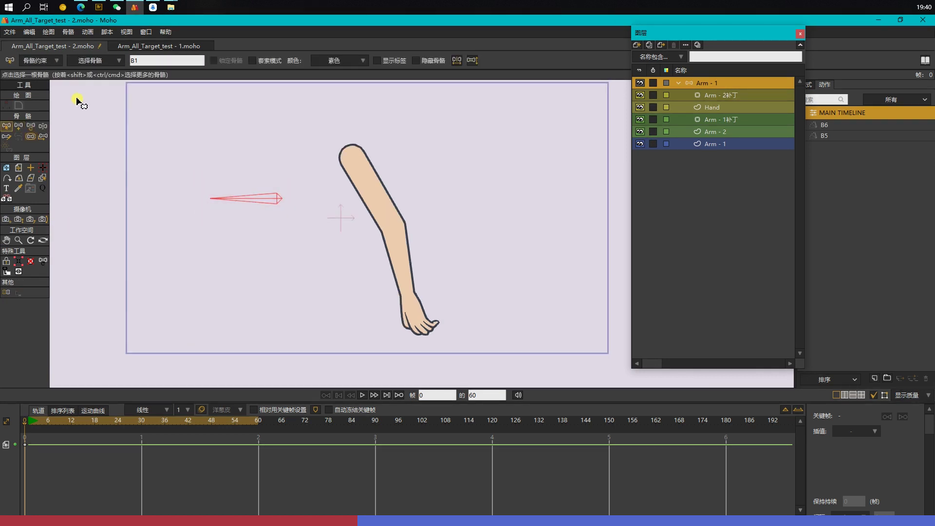
click(42, 61)
click(53, 162)
click(43, 60)
click(389, 156)
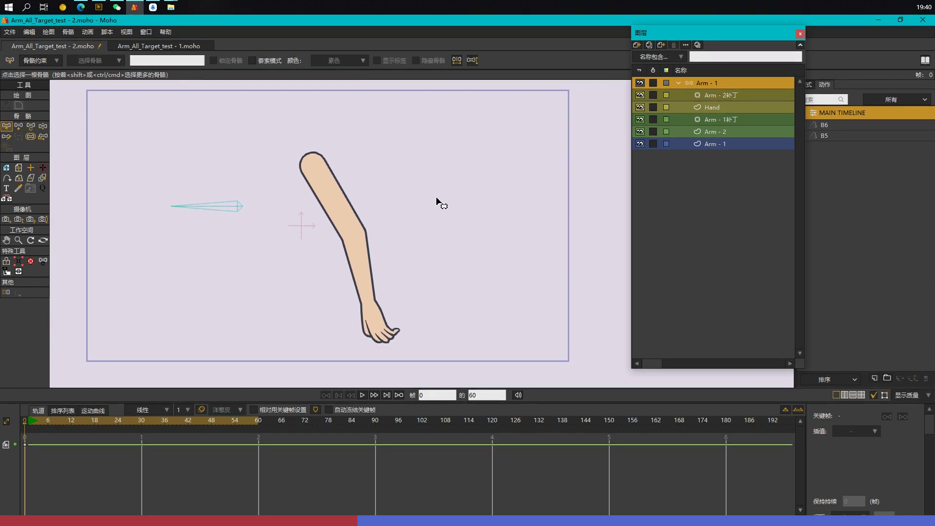
Step: Draw an upper arm bone from shoulder to elbow and move its base to the shoulder circle's centre at X 0.0854, Y 0.4451
key(a)
drag(314, 168, 352, 229)
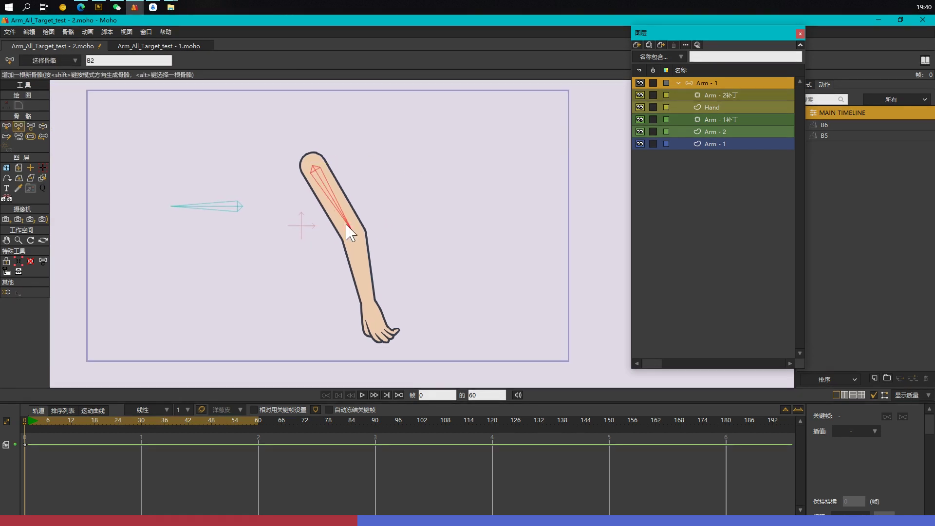
click(710, 144)
key(x)
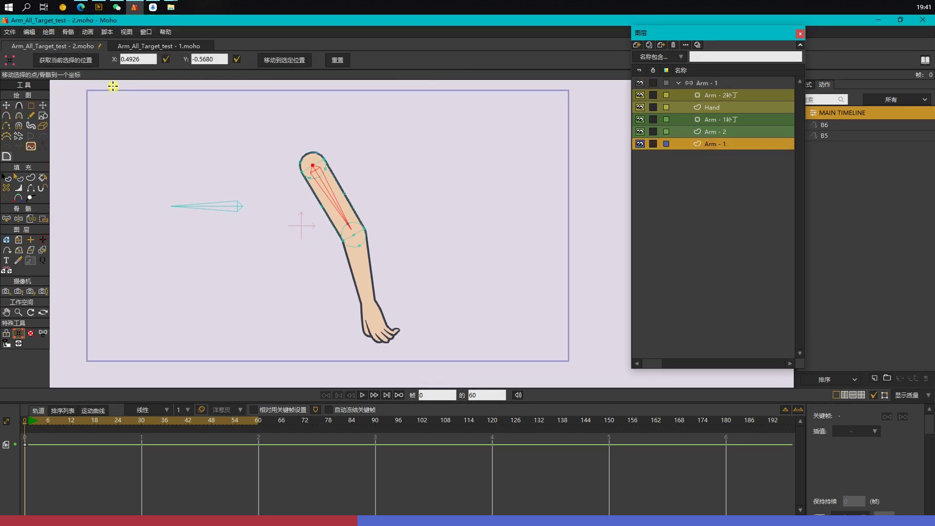
click(729, 83)
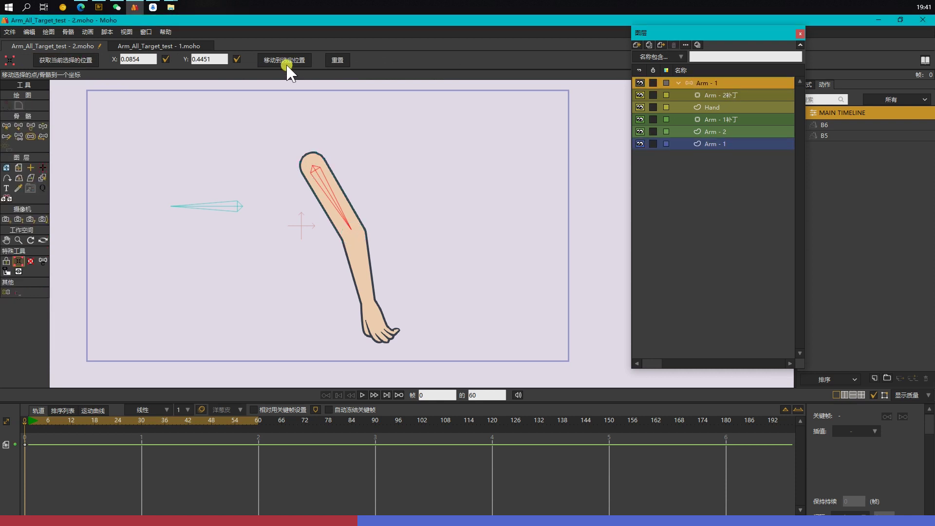
Step: Turn off fills in the display quality settings
scroll(393, 223, up, 3)
click(908, 393)
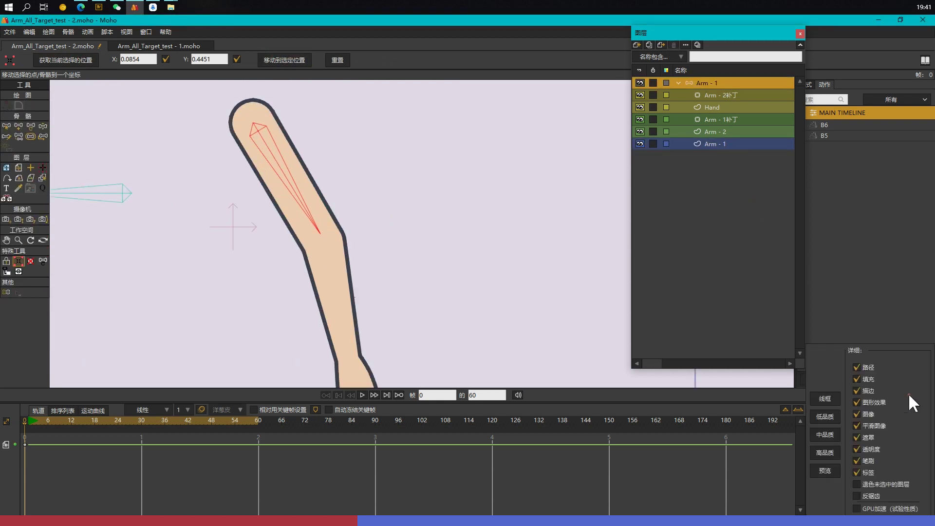
click(869, 379)
Step: Move the upper arm bone's tip to the centre of the elbow circle and deselect the bone
scroll(381, 256, up, 3)
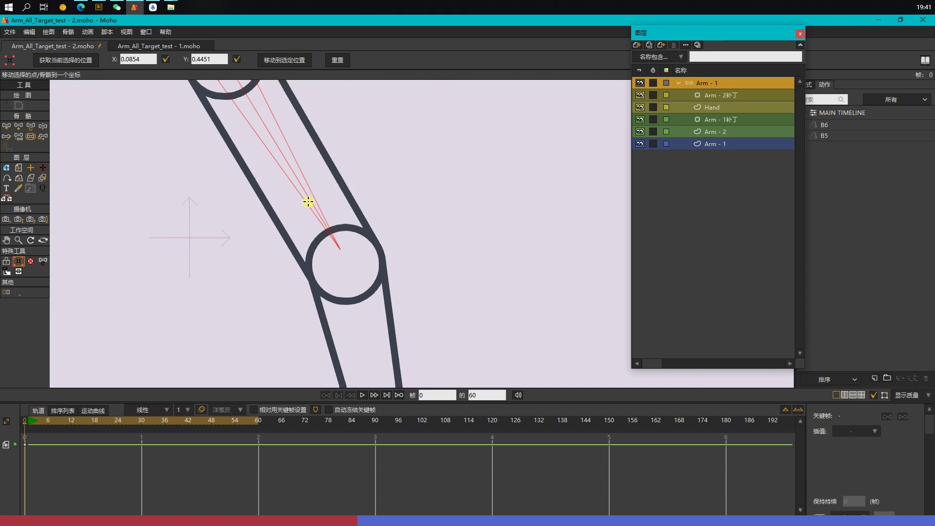
key(t)
drag(335, 236, 337, 249)
click(479, 210)
scroll(478, 209, down, 2)
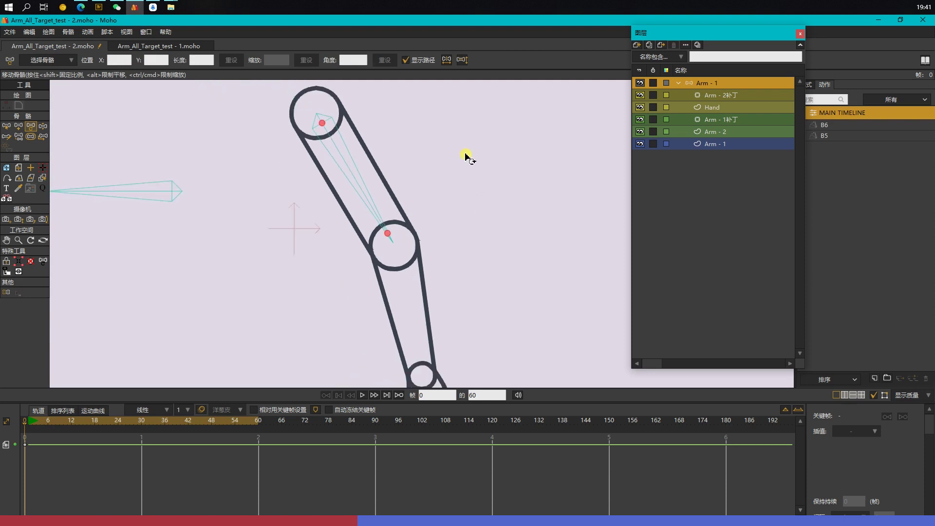
Step: Select the upper arm bone as parent and locate the segment's middle points on the Arm - 1 vector layer
drag(465, 153, 461, 188)
key(b)
click(336, 189)
key(a)
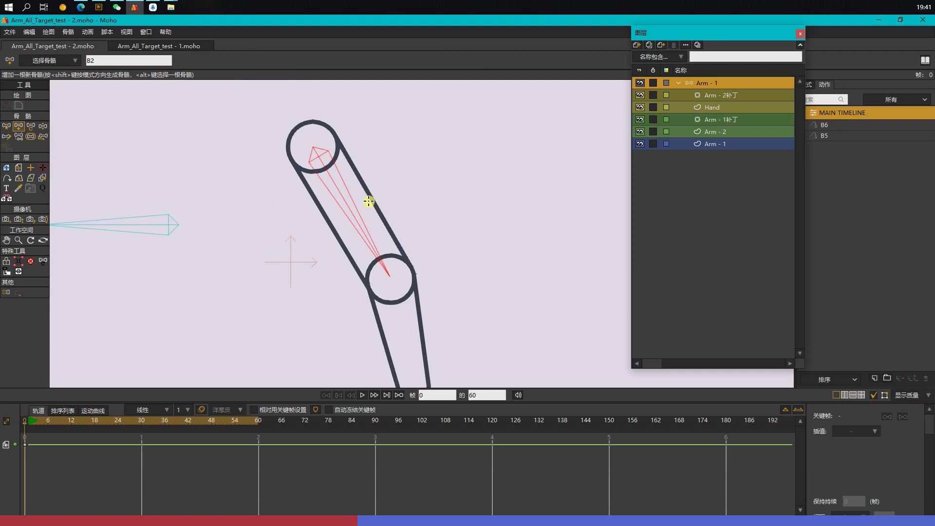
click(714, 144)
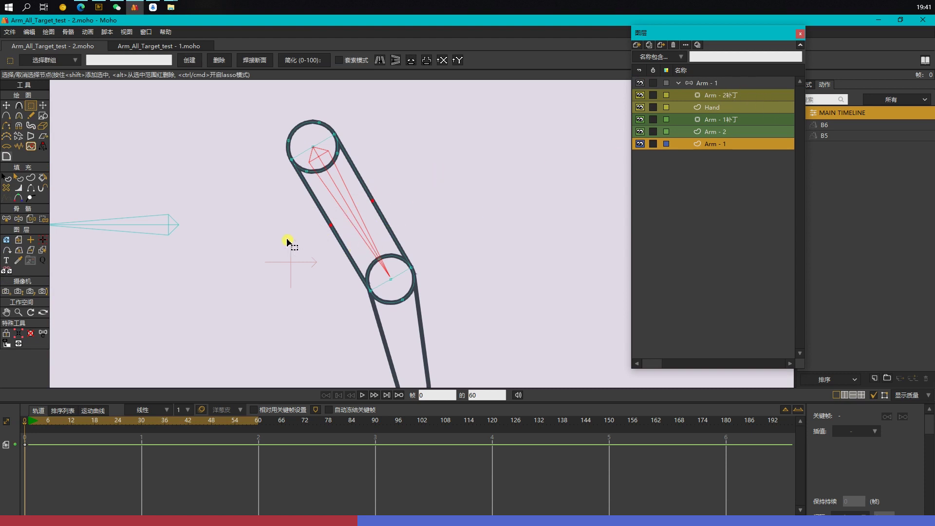
click(714, 82)
Step: Draw two half-length bones, one from the shoulder circle's centre and one from the elbow circle's centre, meeting at the segment's middle
scroll(396, 168, up, 2)
click(280, 139)
key(a)
drag(279, 136, 390, 320)
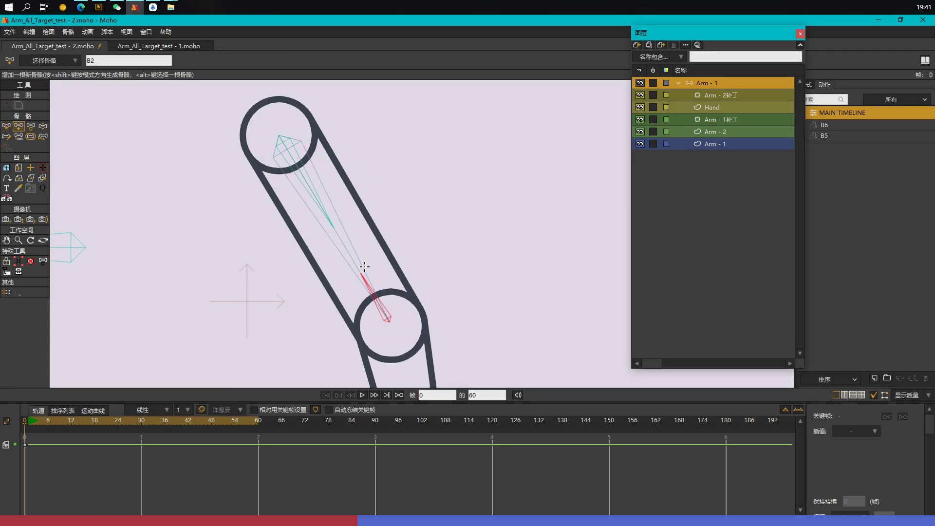
click(736, 145)
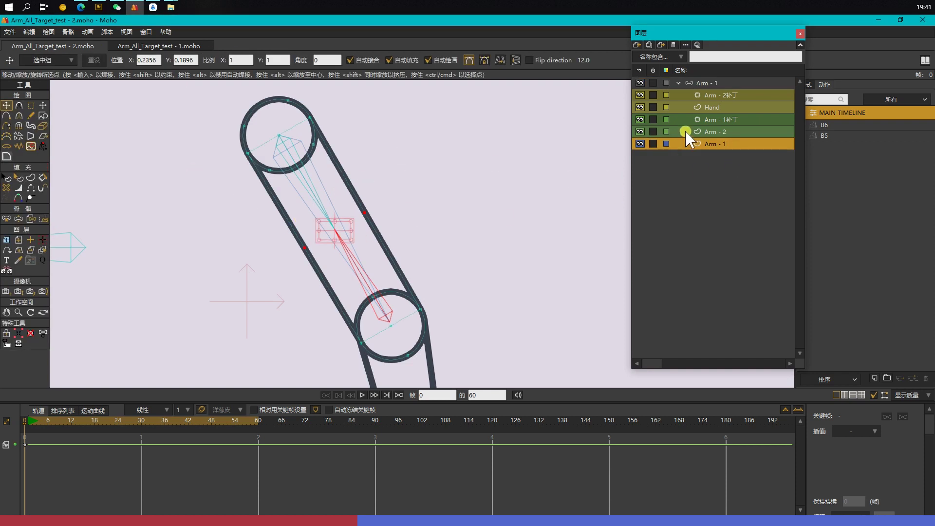
click(711, 84)
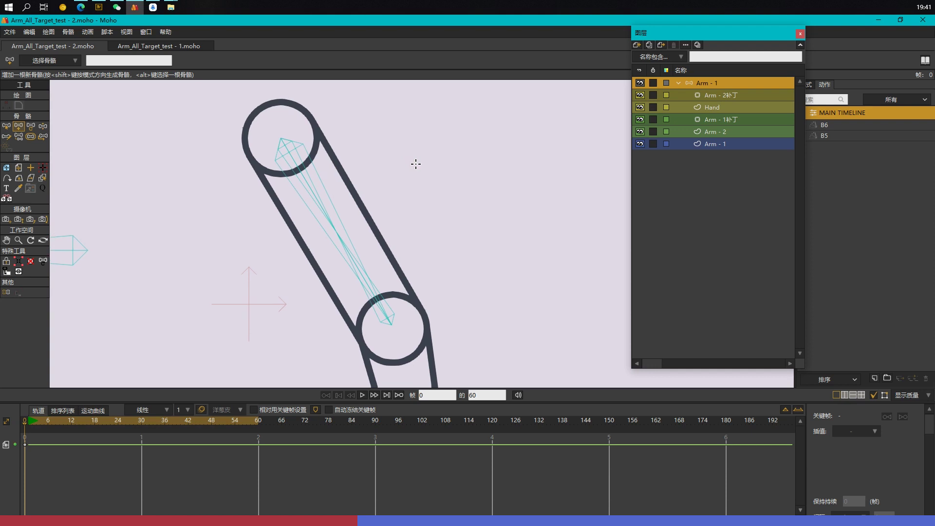
Step: Add a short child bone at the base of each half-length bone and adjust the bone strength of all bones
key(z)
click(312, 186)
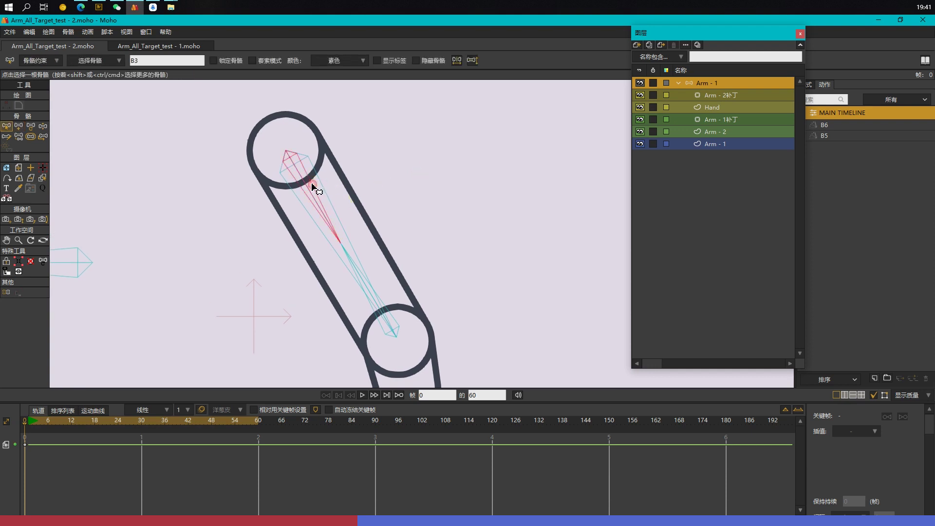
key(a)
drag(286, 152, 299, 170)
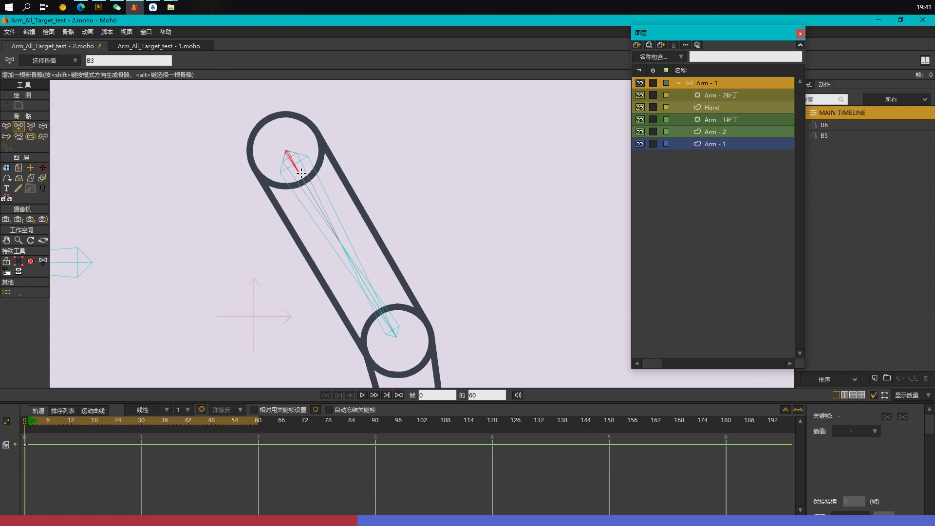
key(z)
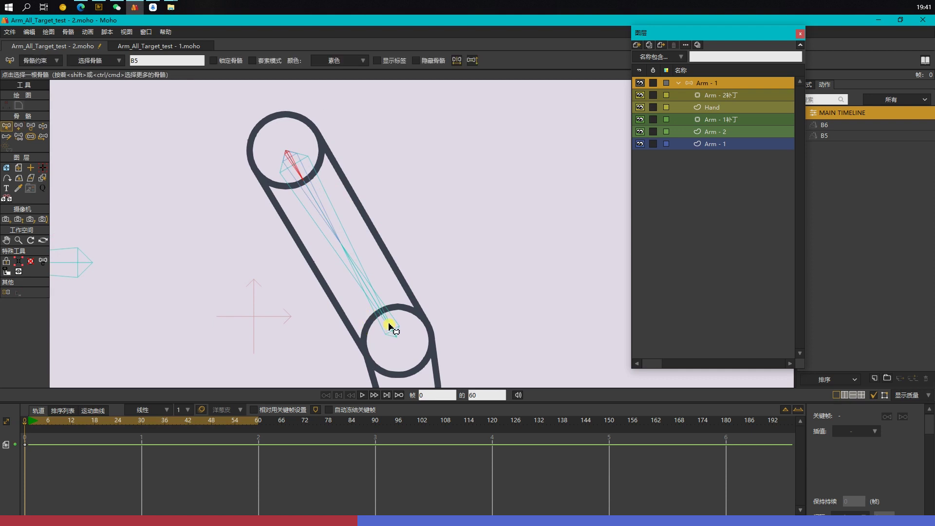
click(366, 281)
key(a)
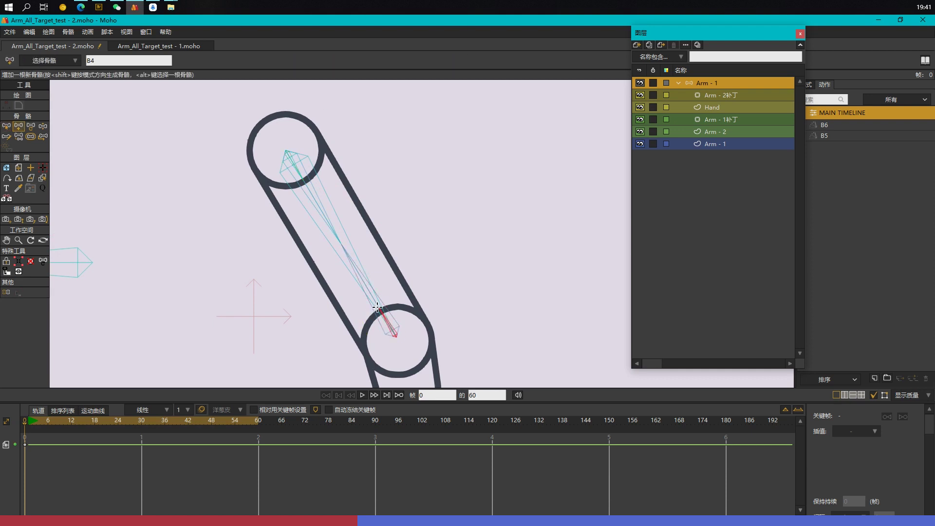
key(s)
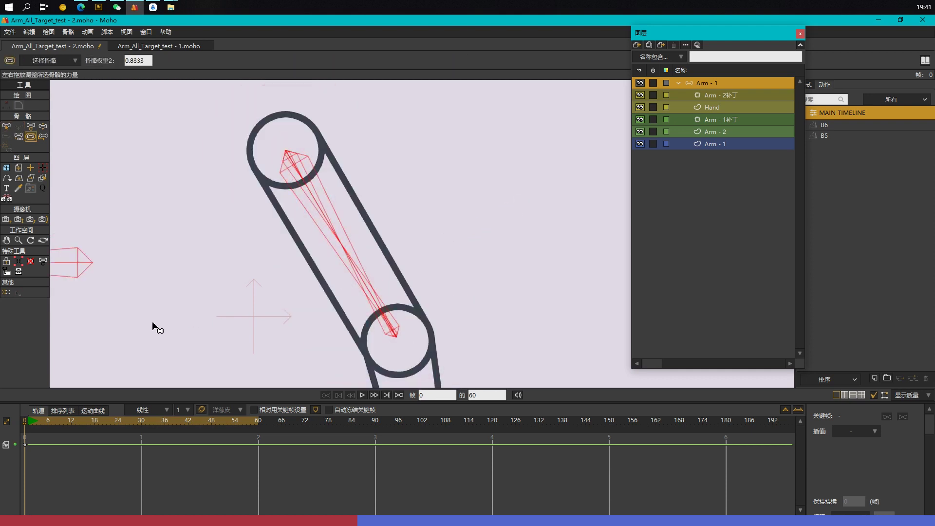
key(z)
Step: Bind the shoulder circle's points on the Arm - 1 vector layer to the short shoulder bone B5
click(711, 145)
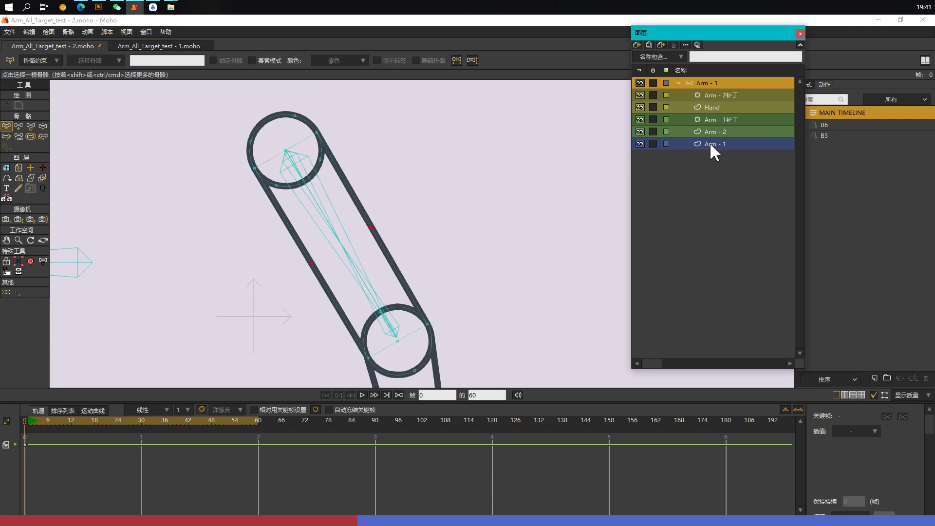
click(292, 163)
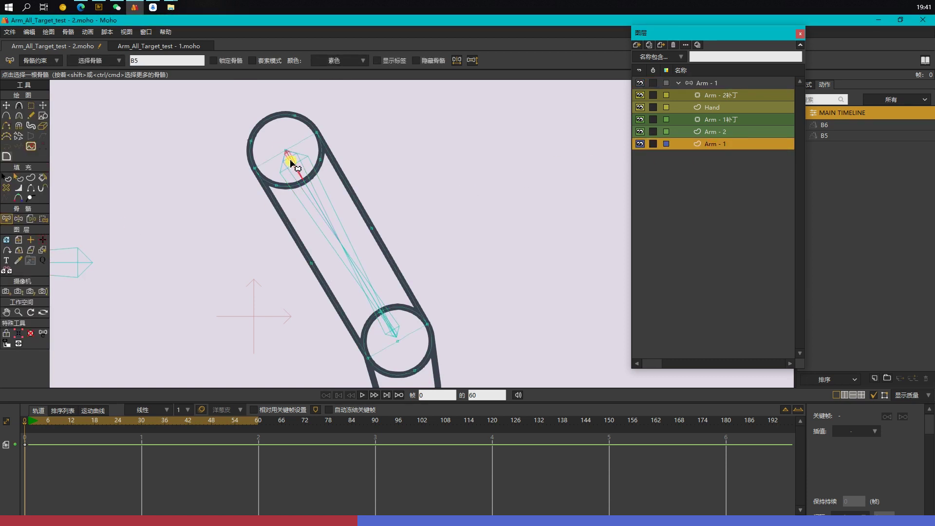
key(i)
drag(205, 98, 373, 197)
click(172, 59)
Step: Bind the elbow circle's points on the Arm - 1 vector layer to the short elbow bone
key(b)
click(394, 334)
key(i)
drag(364, 314, 496, 391)
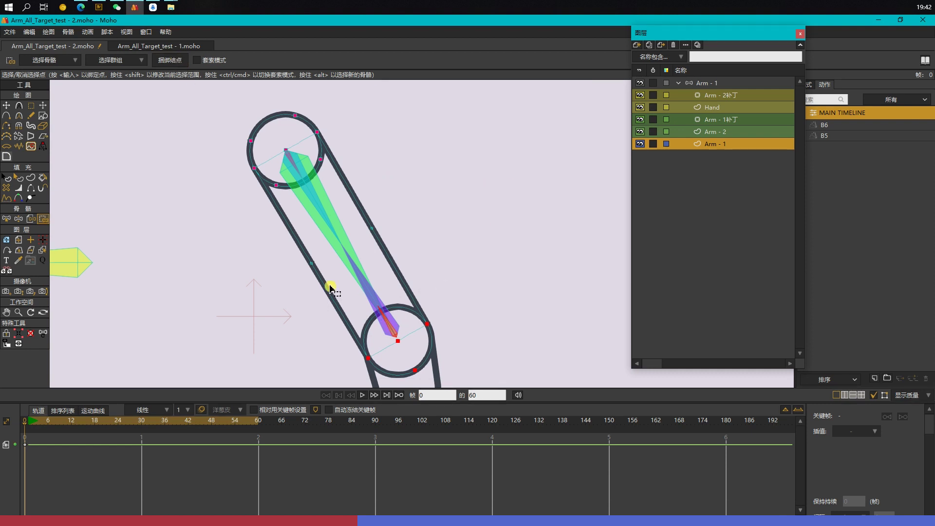
click(166, 61)
Step: Add a pin bone at the middle of the upper arm and bind the segment's two middle points to it
click(715, 83)
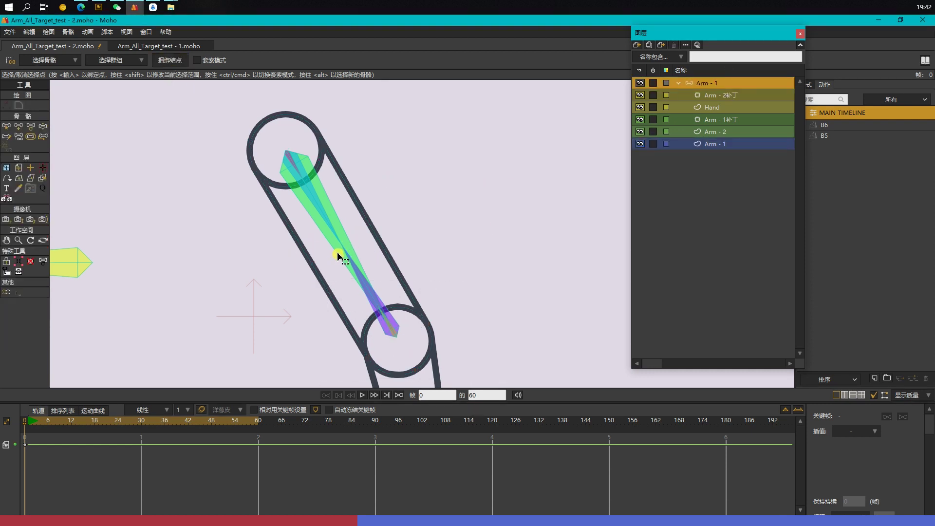
key(s)
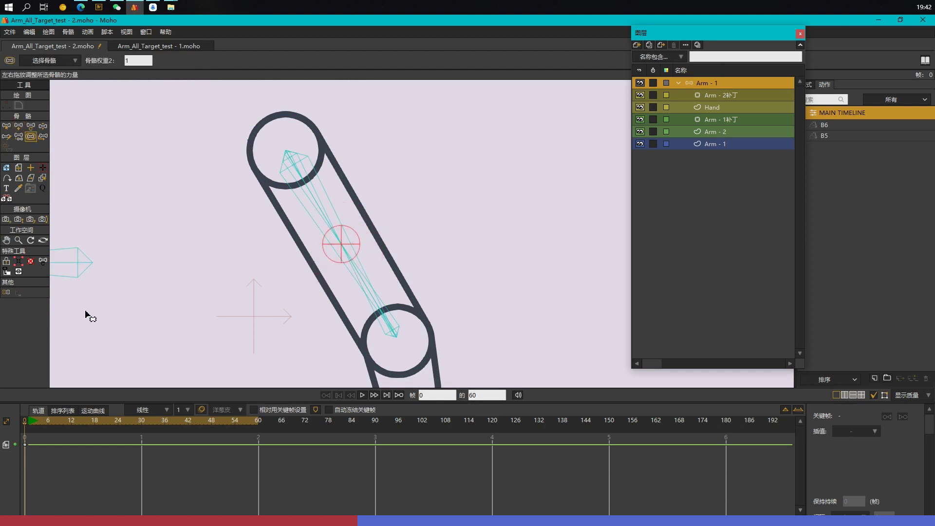
click(737, 142)
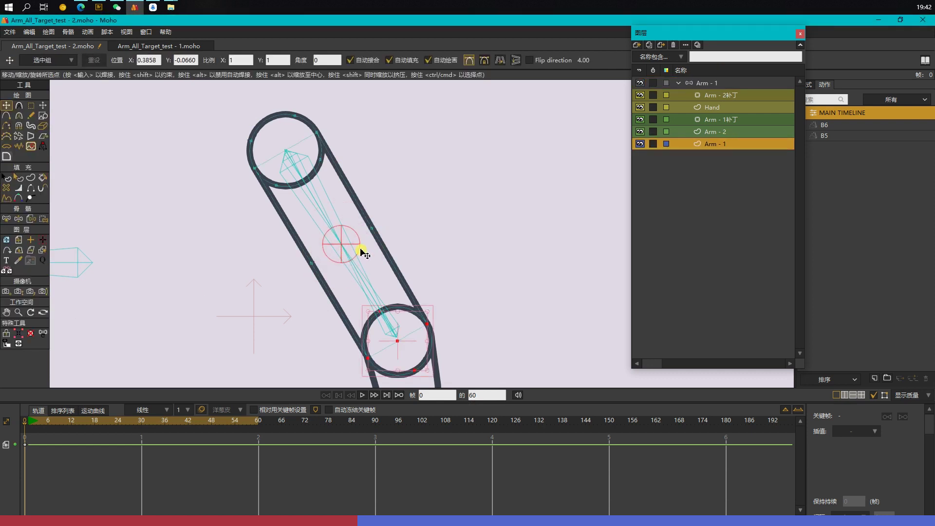
key(i)
drag(277, 213, 437, 285)
click(720, 84)
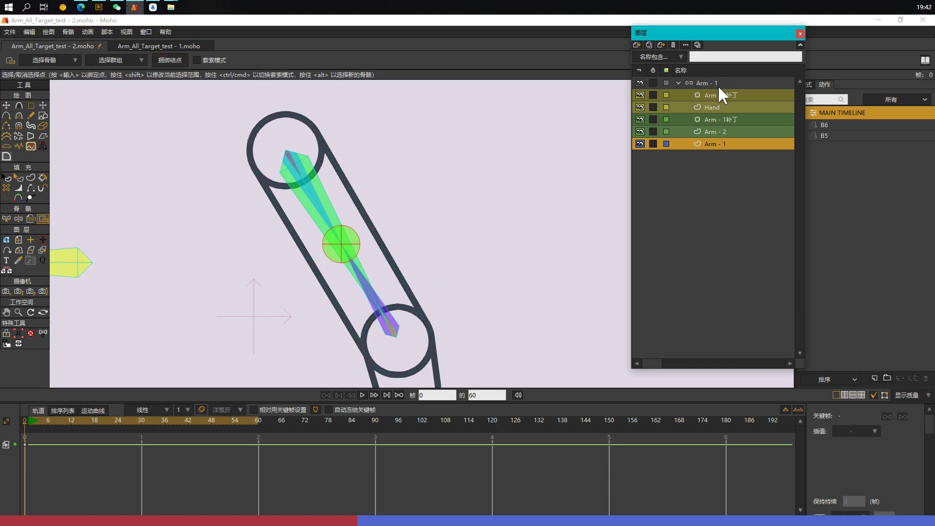
Step: Set pin bone B7 as the target of both half-length bones B3 and B4
scroll(444, 241, down, 1)
key(b)
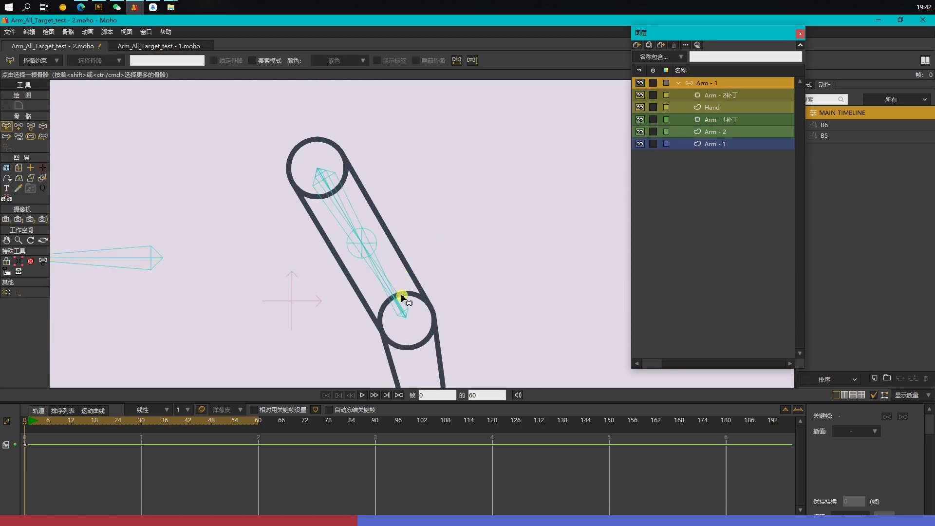
click(378, 247)
click(152, 57)
click(403, 303)
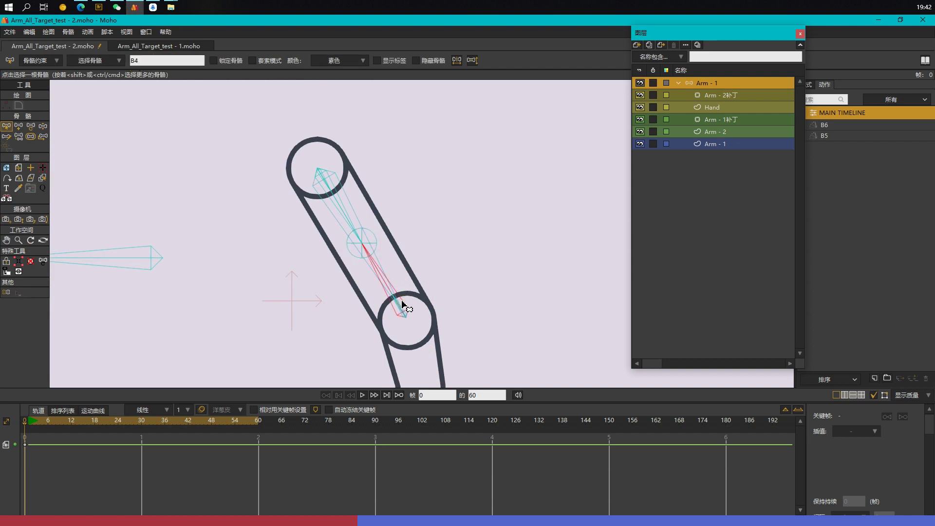
scroll(388, 247, up, 3)
click(321, 200)
shift+click(372, 287)
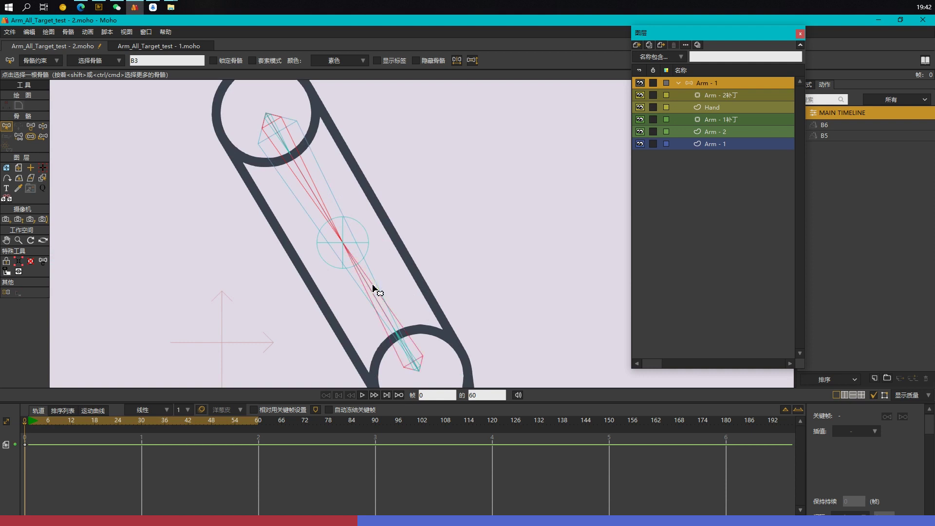
click(37, 60)
click(71, 187)
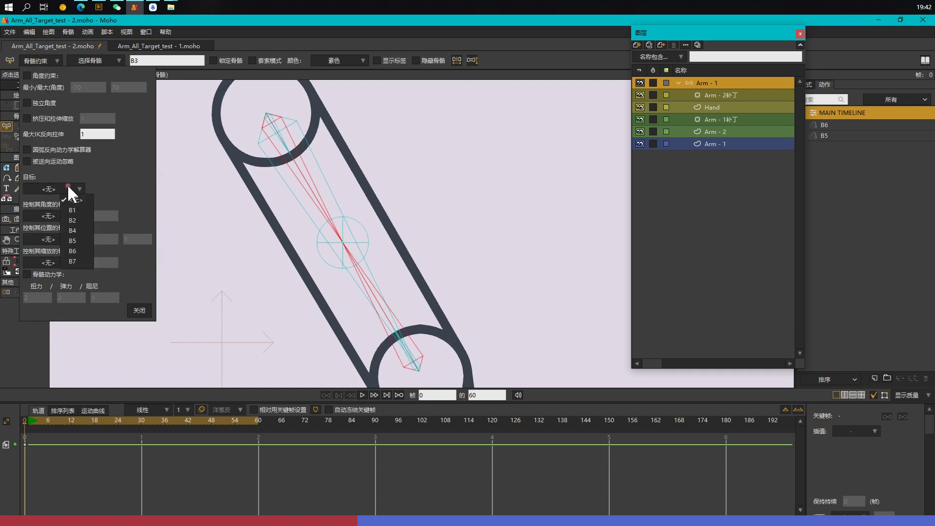
click(78, 258)
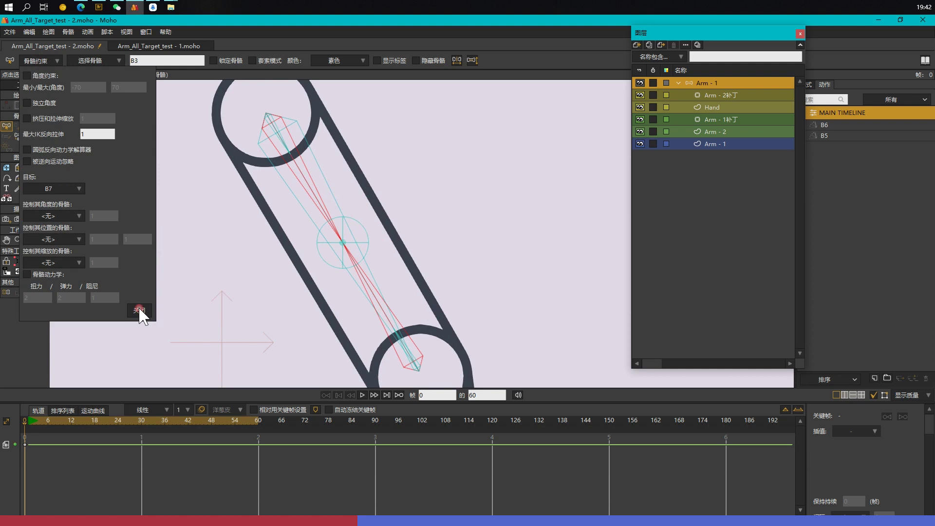
click(140, 310)
click(140, 313)
Step: Test the upper arm's bend by pulling the pin bone outward at frame 1, and undo the move
scroll(325, 244, down, 2)
drag(524, 269, 502, 258)
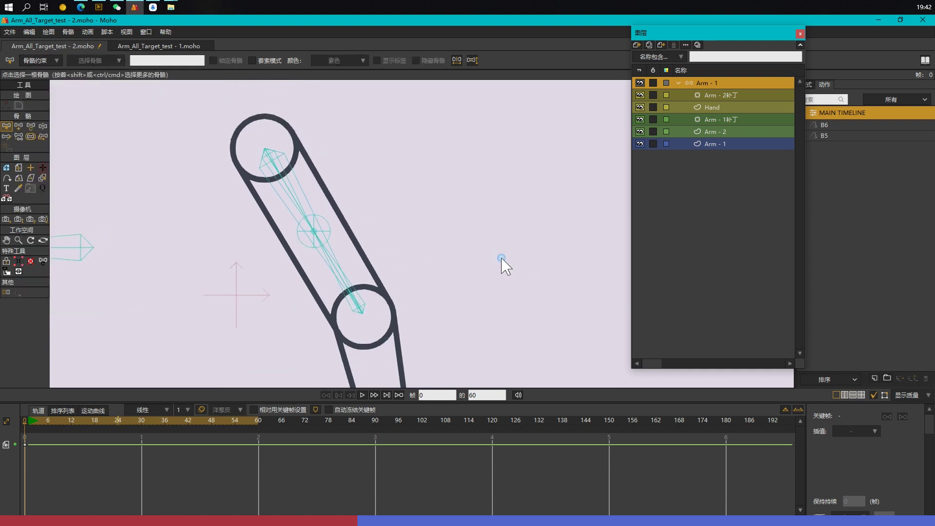
click(28, 420)
key(t)
drag(313, 230, 368, 203)
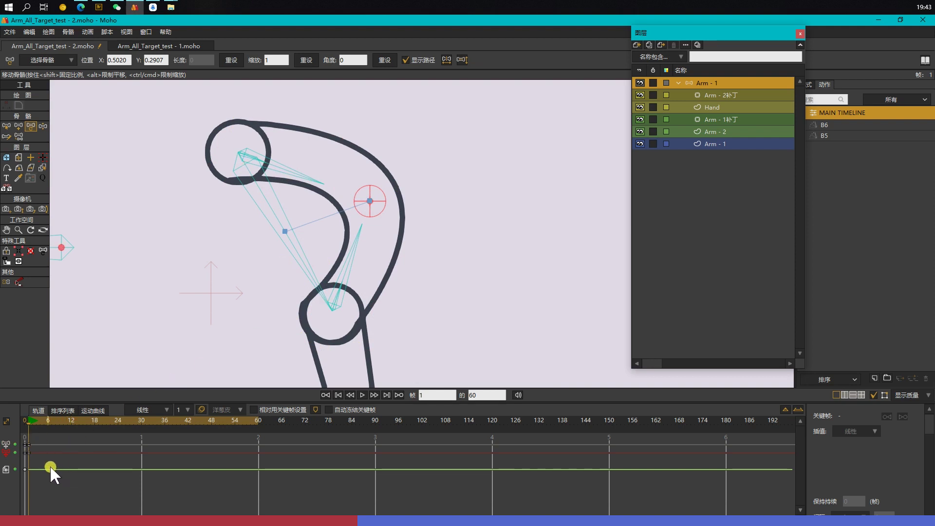
click(27, 422)
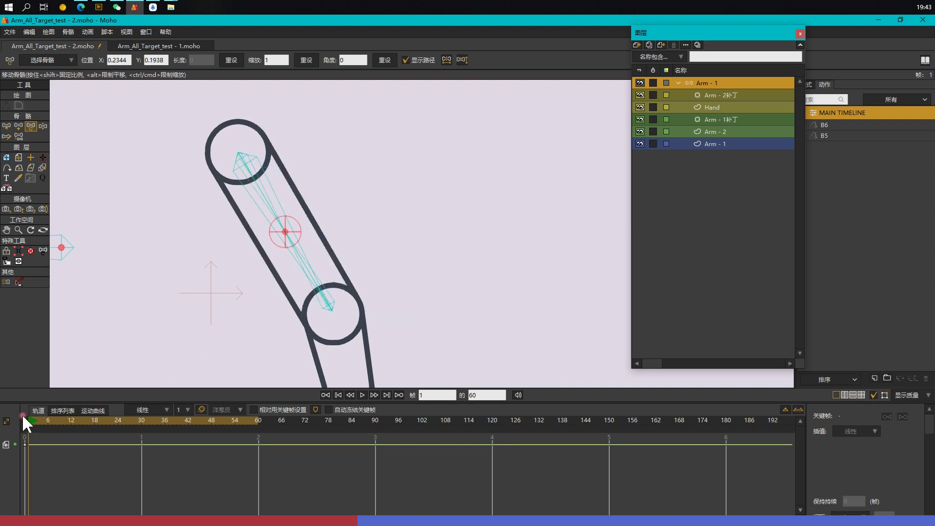
key(b)
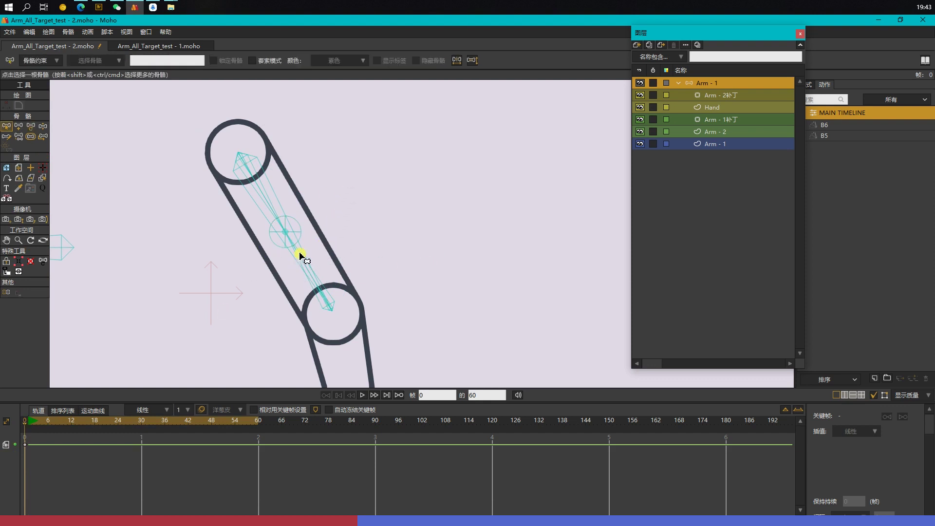
Step: Pull the pin bone outward at frame 1 and make B3 control the angle of short shoulder bone B5 at 0.4
click(28, 420)
drag(288, 230, 390, 177)
click(247, 153)
click(300, 164)
click(250, 155)
click(36, 59)
click(54, 213)
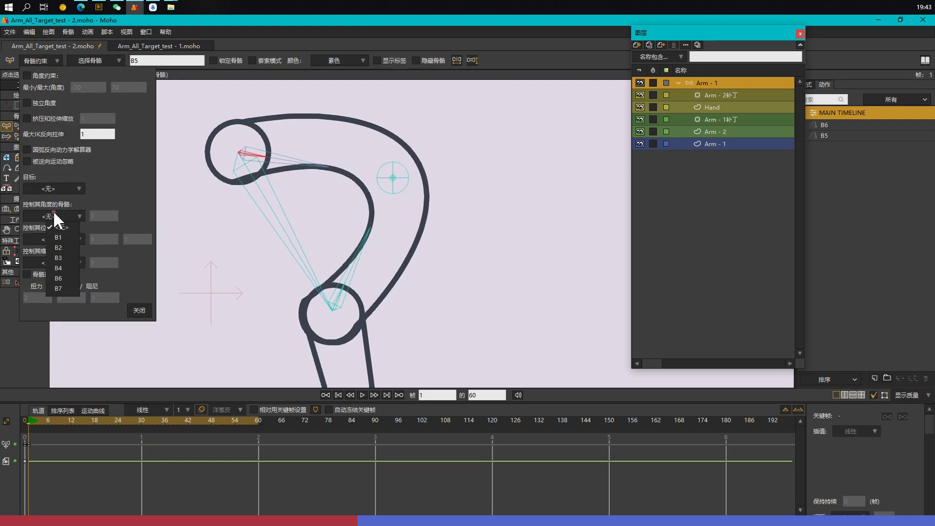
click(68, 256)
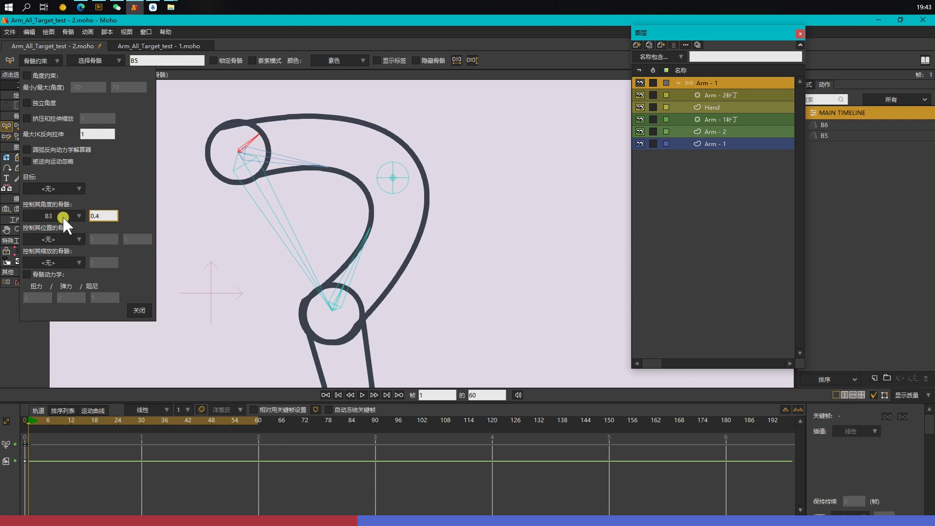
Step: Make B4 control the angle of short elbow bone B6 with a factor of 0.3
click(349, 279)
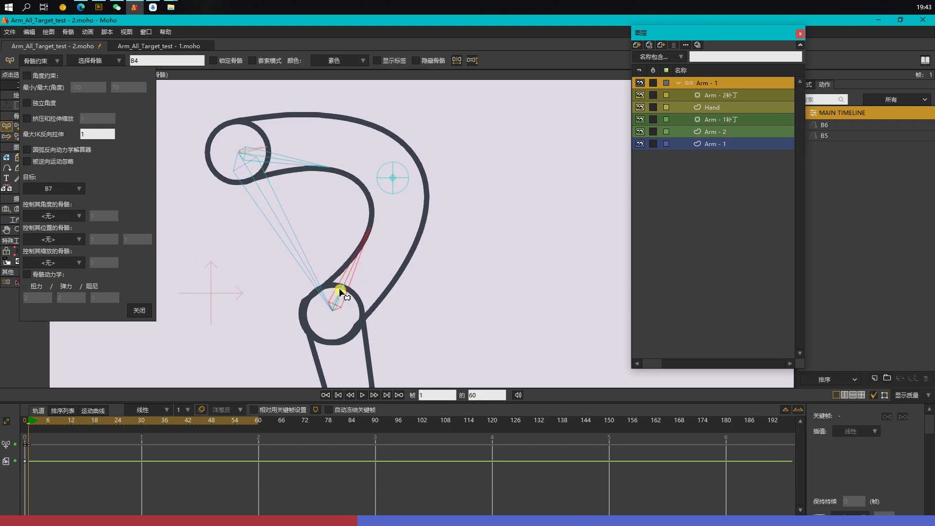
click(75, 216)
click(73, 268)
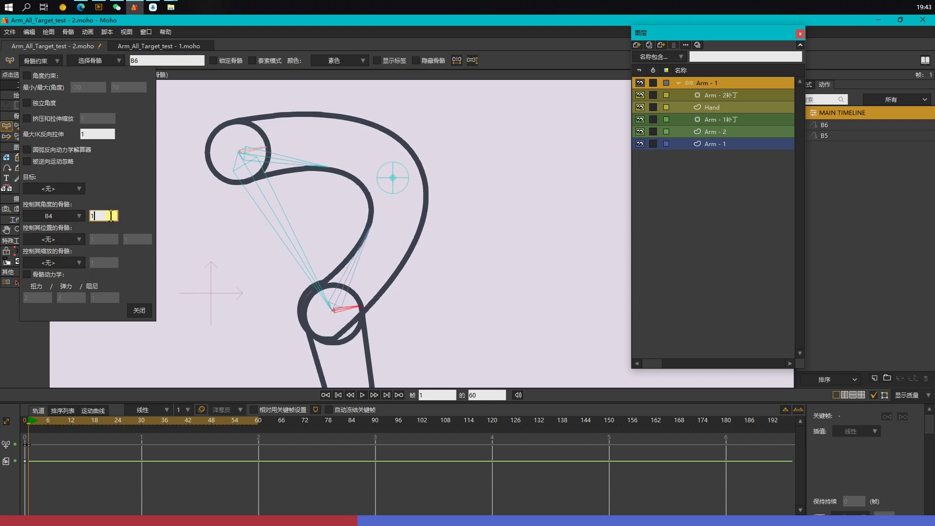
text(0.4)
key(BackSpace)
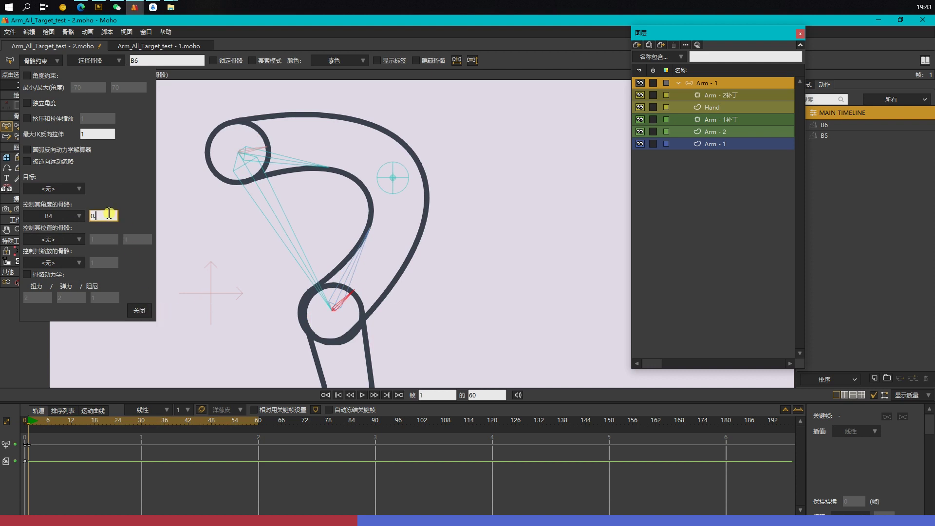
text(35)
key(BackSpace)
key(BackSpace)
text(2)
key(BackSpace)
text(3)
click(211, 319)
Step: Move the pin bone to the opposite side of the arm to test the bend and delete the test keyframes
key(t)
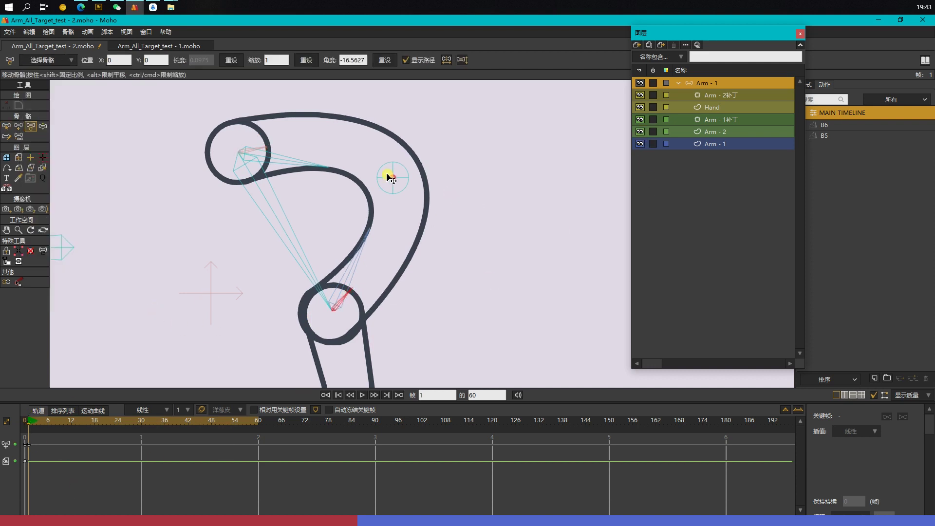
drag(393, 183, 200, 290)
drag(73, 473, 20, 436)
key(Delete)
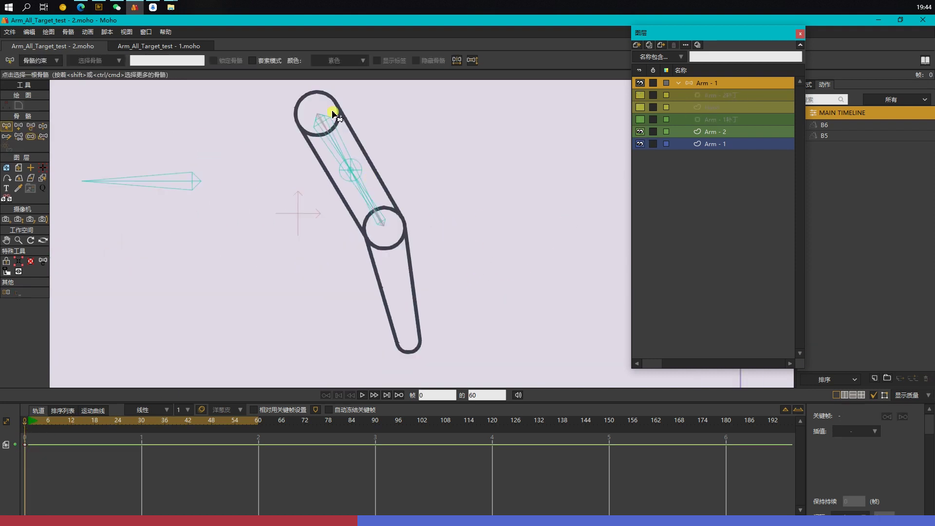
Step: Draw a child bone of the upper arm bone from the elbow to the wrist and select the Arm - 2 vector layer
drag(477, 228, 454, 251)
click(322, 172)
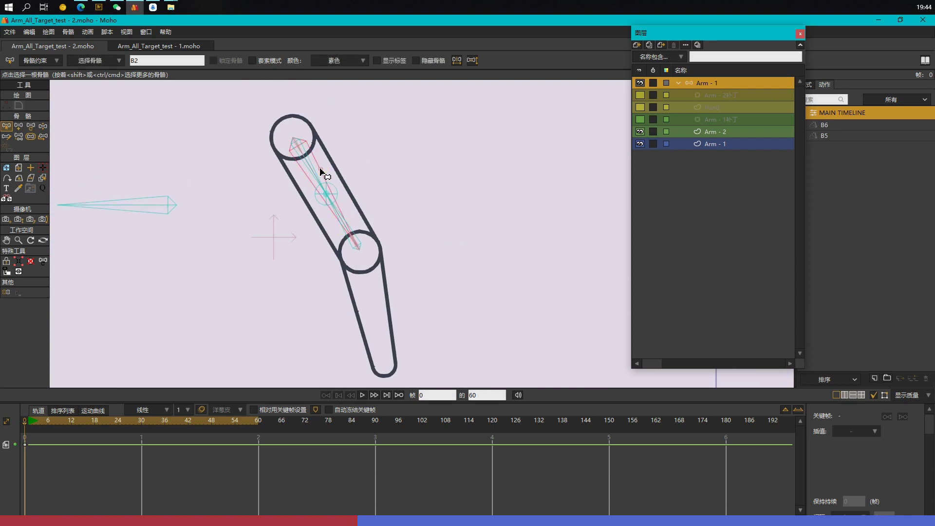
key(a)
drag(359, 248, 386, 370)
key(p)
click(715, 132)
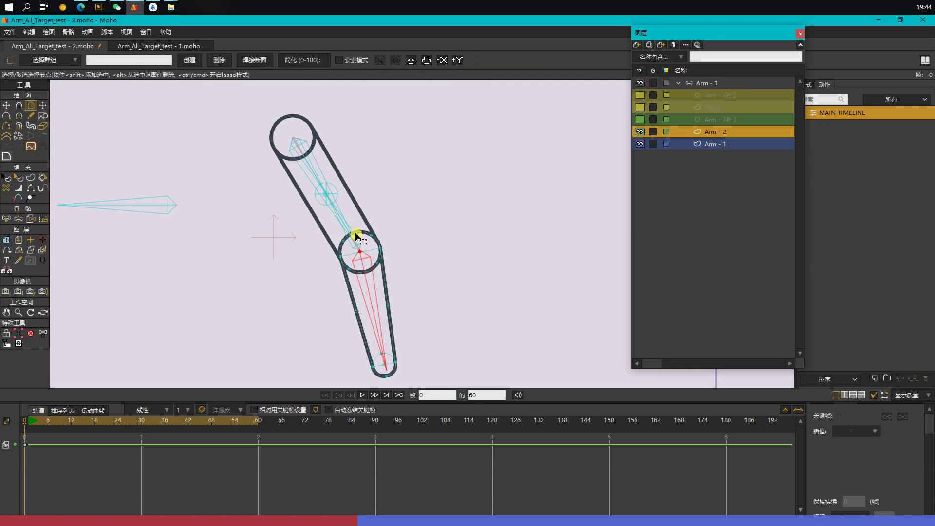
Step: Select the Arm - 1 bone layer and adjust the forearm bone's tip to sit inside the rounded wrist end
key(z)
click(84, 61)
click(719, 83)
click(291, 60)
key(p)
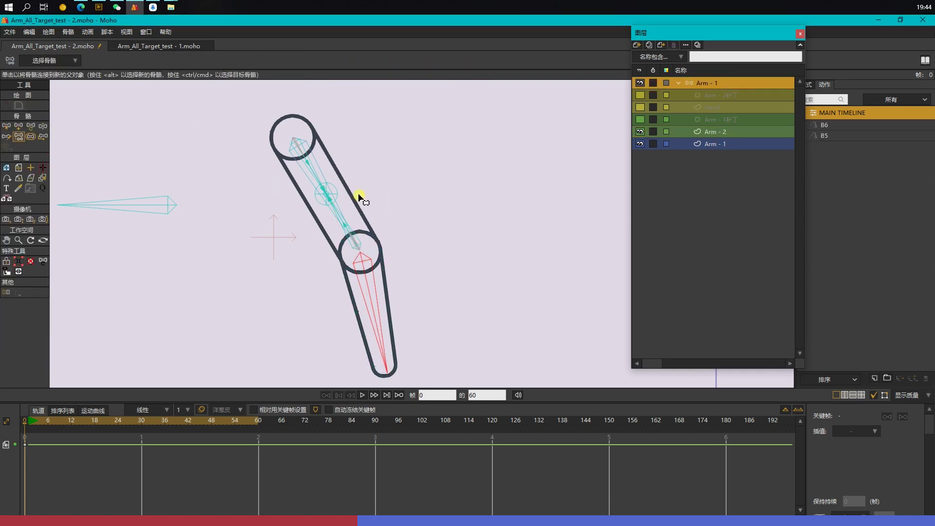
key(t)
drag(386, 366, 384, 369)
Step: Align the forearm bone's base with the joint point of the upper arm bones at the elbow
scroll(375, 249, up, 5)
key(b)
click(305, 239)
scroll(304, 240, up, 3)
key(t)
key(b)
key(t)
mouse_move(288, 255)
mouse_down()
mouse_move(292, 266)
mouse_move(282, 261)
mouse_up()
scroll(287, 249, up, 3)
click(298, 293)
scroll(296, 292, up, 4)
key(b)
click(290, 291)
key(t)
drag(291, 291, 277, 258)
key(b)
click(271, 239)
click(304, 212)
Step: Move the upper arm bone's tip onto the forearm bone's base at the elbow, undoing the first attempt
key(p)
click(432, 185)
key(b)
click(257, 199)
key(t)
drag(209, 120, 215, 149)
key(ctrl+z)
click(309, 304)
click(309, 305)
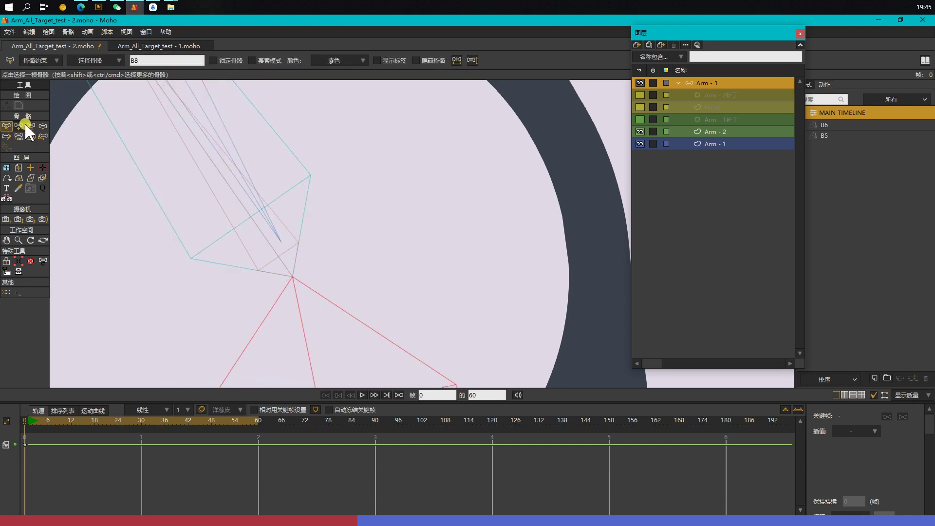
click(214, 139)
drag(206, 116, 215, 148)
Step: Refine the bone ends at the elbow so the upper arm and forearm bones meet at one point
key(b)
scroll(378, 214, down, 3)
drag(384, 167, 398, 264)
click(339, 324)
click(345, 304)
key(p)
key(b)
key(t)
drag(229, 193, 249, 189)
click(443, 288)
scroll(429, 311, down, 3)
key(b)
drag(412, 363, 387, 310)
click(359, 311)
scroll(361, 317, down, 8)
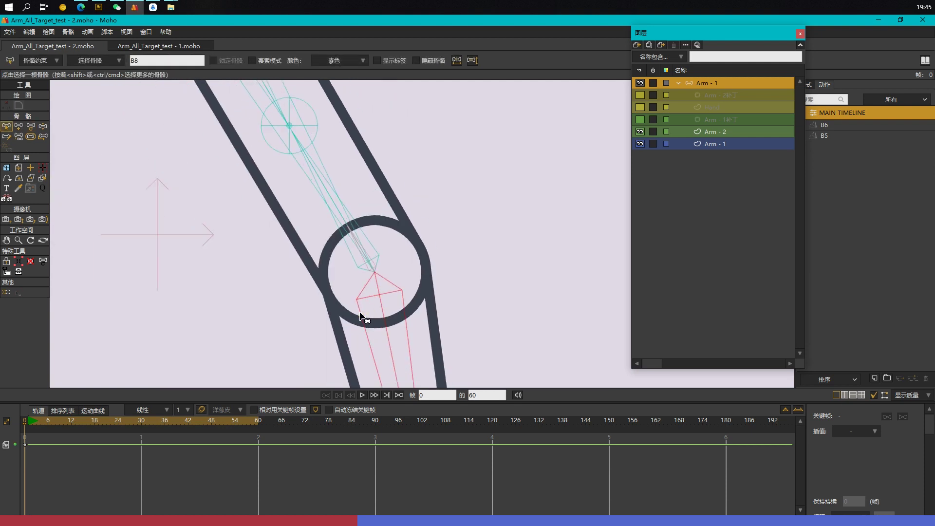
Step: Draw two half-length forearm bones, one from the elbow and one from the wrist, meeting at mid-forearm
key(p)
click(349, 154)
scroll(542, 274, down, 3)
drag(541, 274, 425, 227)
key(b)
click(350, 265)
key(a)
drag(341, 227, 347, 247)
key(t)
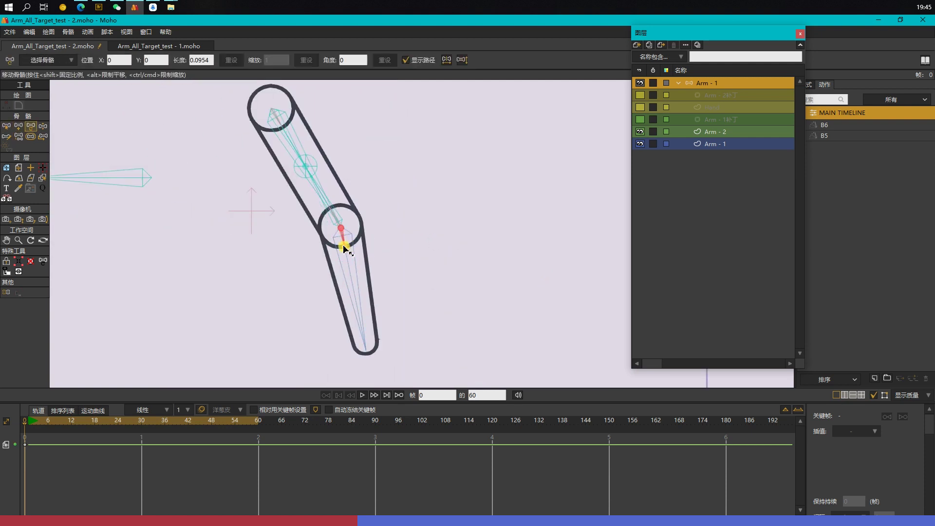
key(a)
drag(365, 349, 358, 293)
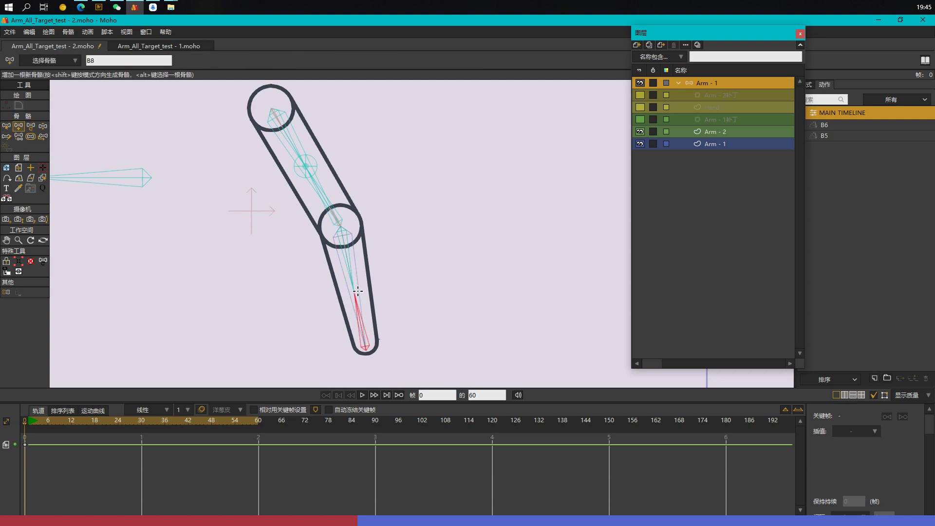
click(365, 349)
Step: Add a short forearm bone at the elbow and place a pin bone at mid-forearm
key(t)
click(344, 236)
key(a)
drag(340, 227, 347, 245)
scroll(388, 326, up, 4)
scroll(278, 241, up, 3)
click(326, 247)
key(ctrl+a)
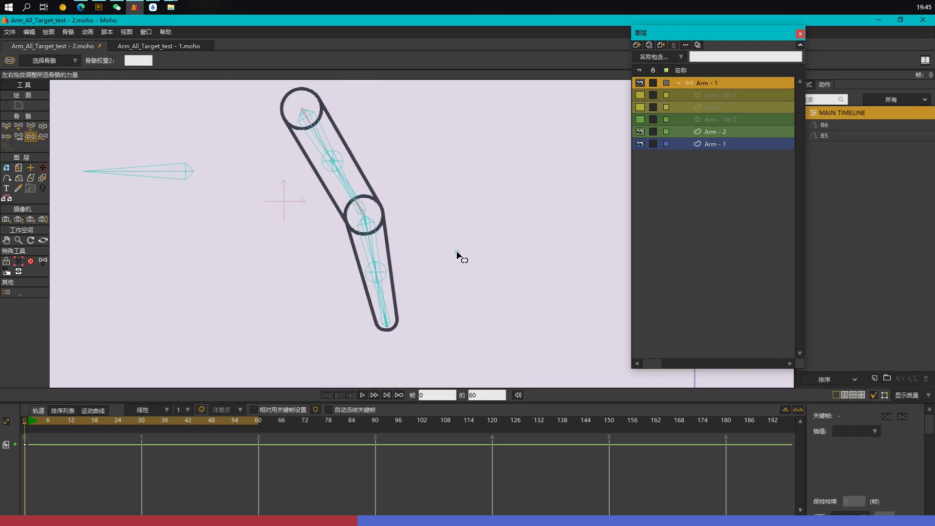
Step: Bind the elbow points of Arm - 2 to the elbow bone and its middle points to the forearm pin bone
scroll(394, 271, up, 2)
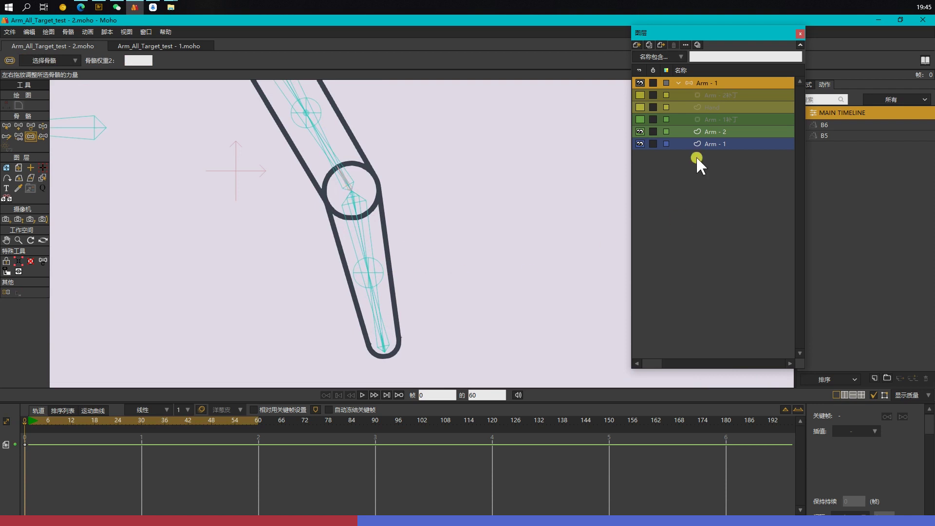
click(710, 132)
drag(257, 138, 420, 239)
click(176, 62)
alt+click(377, 268)
drag(317, 243, 422, 292)
click(179, 63)
Step: Bind the wrist-end points of Arm - 2 to the wrist bone and save the file
alt+click(383, 340)
drag(354, 315, 418, 364)
click(171, 62)
key(ctrl+s)
Step: Select both half-length forearm bones on the Arm - 1 bone layer and set their target to pin bone B13
click(716, 83)
click(365, 235)
click(370, 246)
click(367, 245)
click(382, 319)
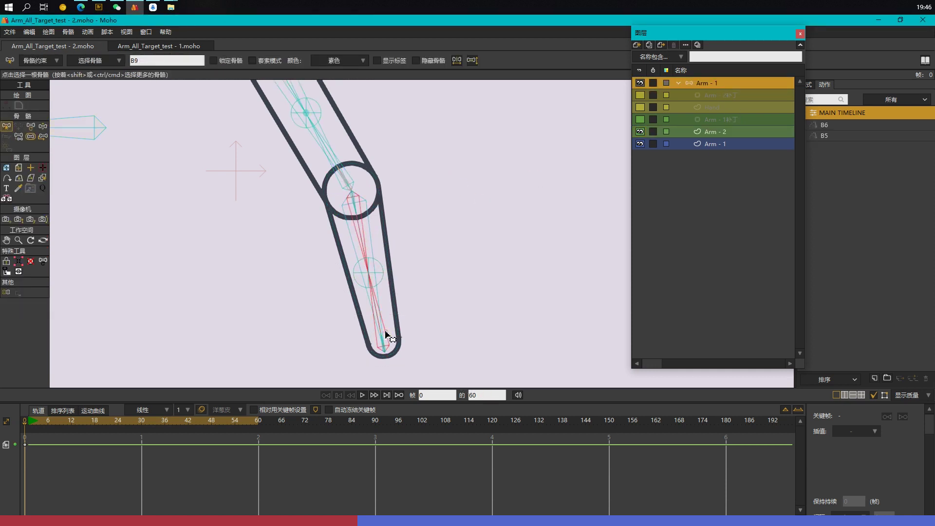
click(25, 59)
click(66, 188)
click(89, 273)
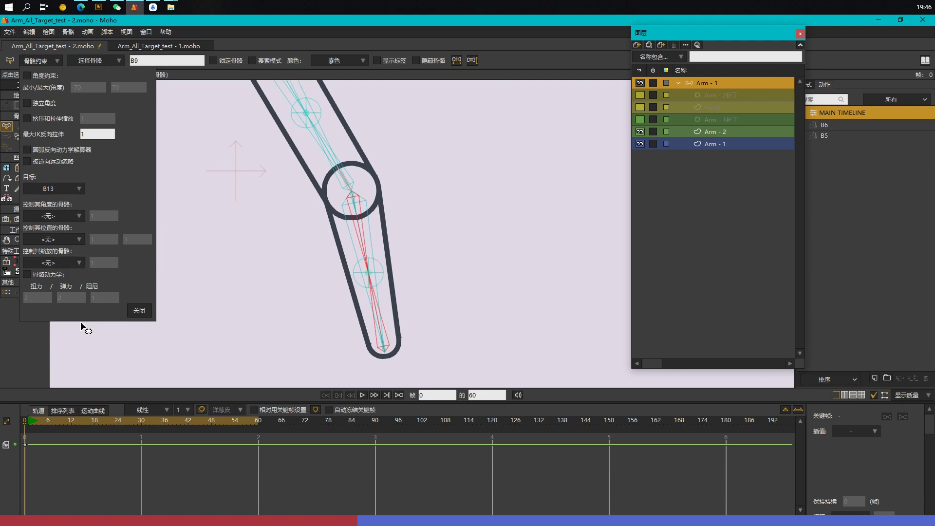
click(139, 310)
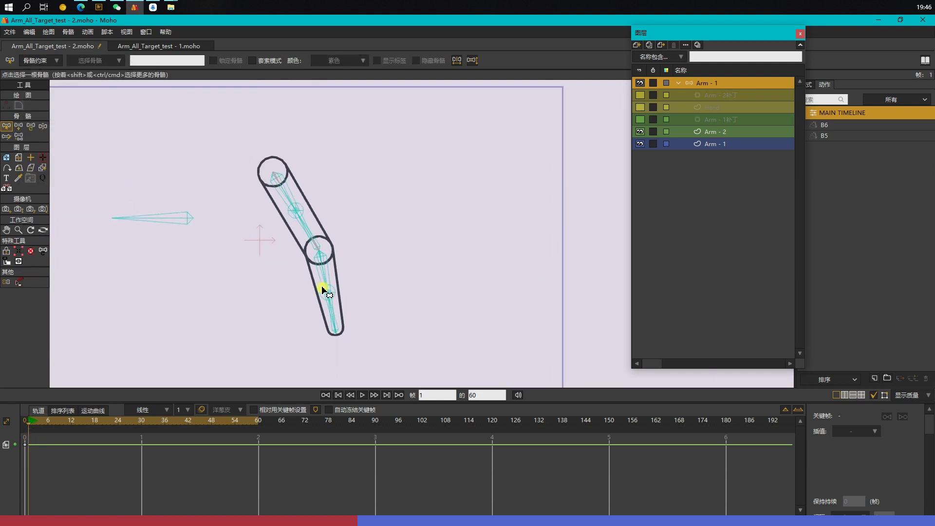
Step: Pull the forearm pin bone sideways at frame 1 to test the bend, and return to frame 0
key(t)
drag(327, 295, 350, 296)
click(26, 420)
Step: Select the half-length and short helper bones of the upper arm and forearm and hide them
key(b)
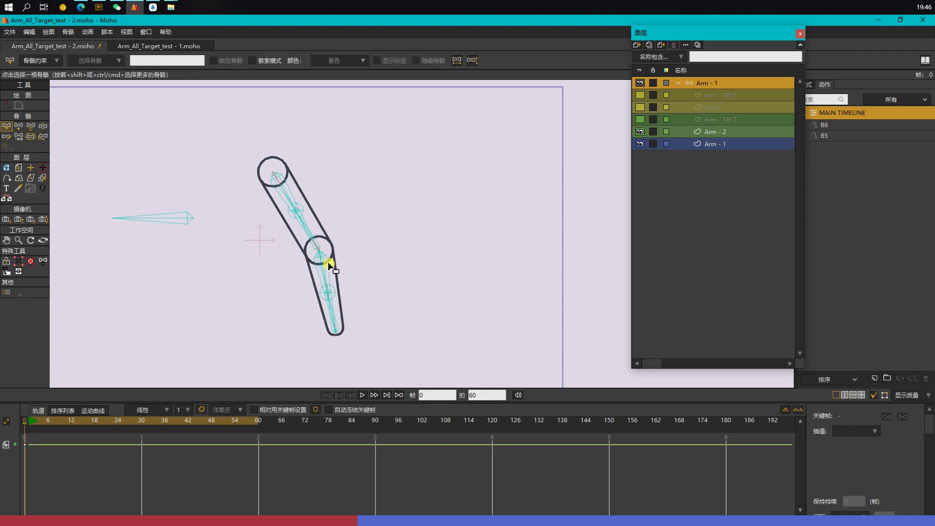
scroll(302, 208, up, 2)
key(p)
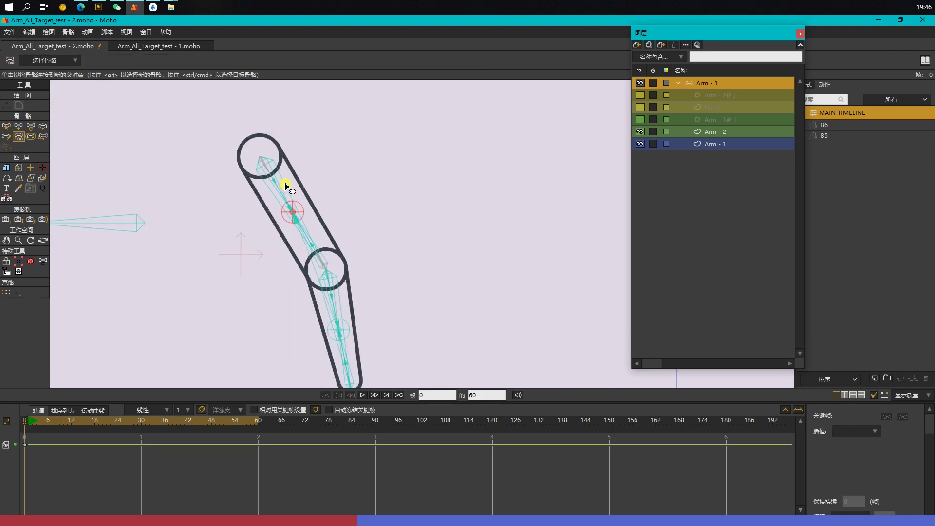
key(b)
key(p)
key(b)
scroll(271, 183, up, 3)
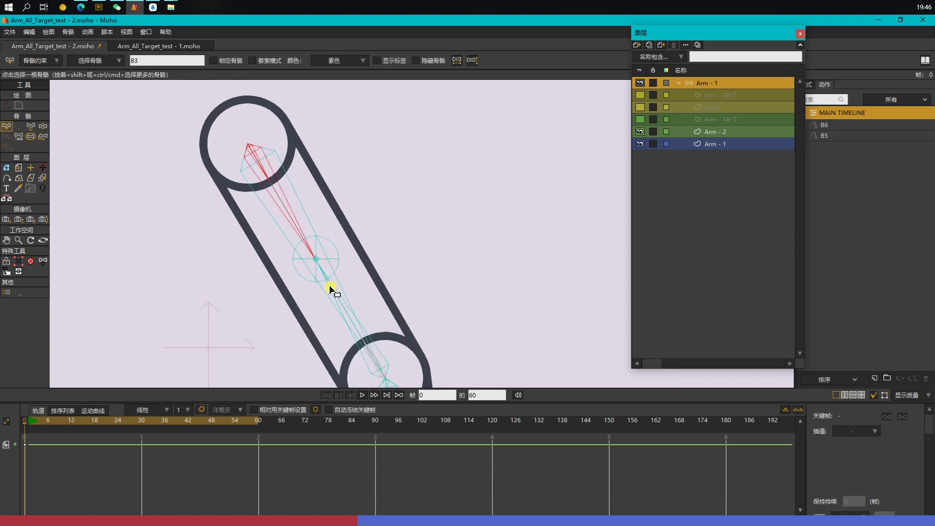
scroll(461, 332, down, 2)
scroll(323, 265, up, 5)
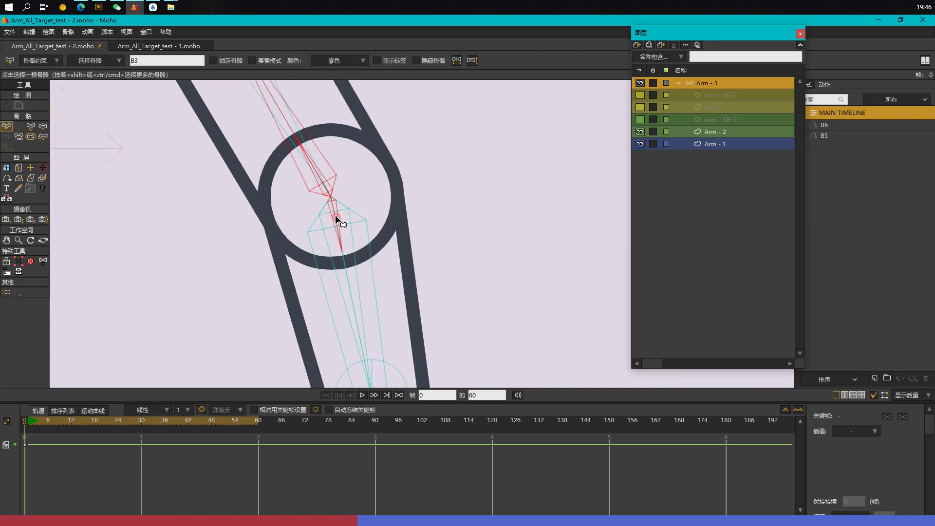
drag(448, 356, 405, 130)
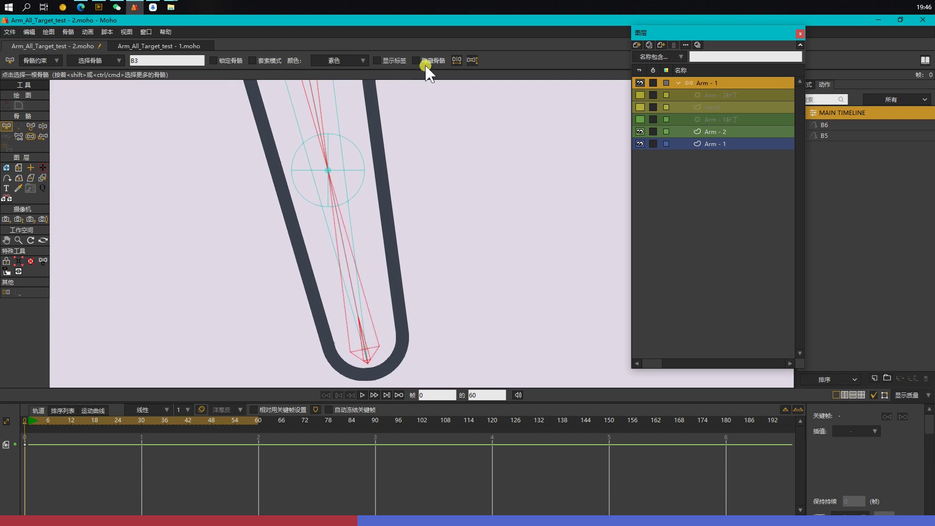
scroll(446, 244, down, 4)
click(368, 159)
key(p)
click(214, 194)
key(Return)
Step: Bend the arm at frame 1 and pull both pin bones outward to test the curved segments
click(28, 420)
scroll(216, 321, down, 2)
key(z)
drag(332, 249, 364, 186)
drag(444, 276, 334, 279)
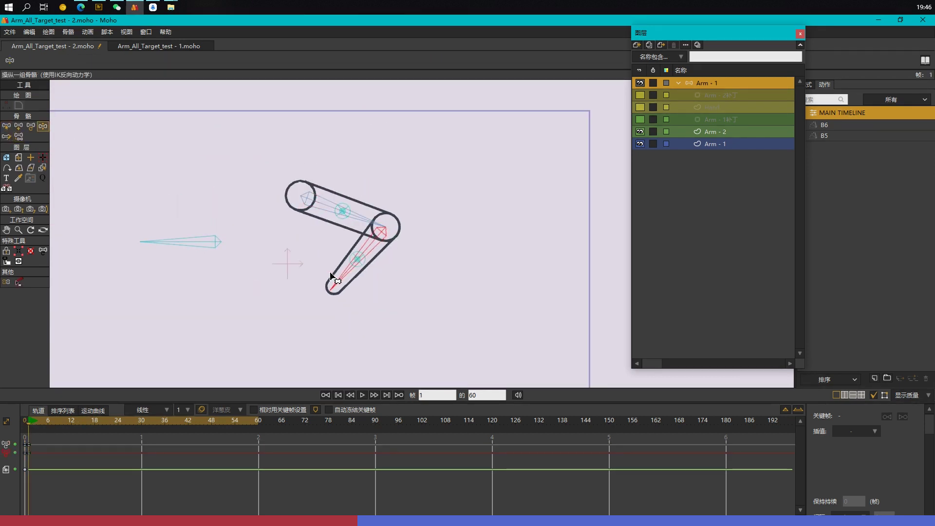
key(t)
drag(343, 211, 347, 196)
drag(358, 258, 370, 266)
Step: Turn on fill display for the canvas and go back to frame 0
scroll(438, 266, down, 2)
click(909, 393)
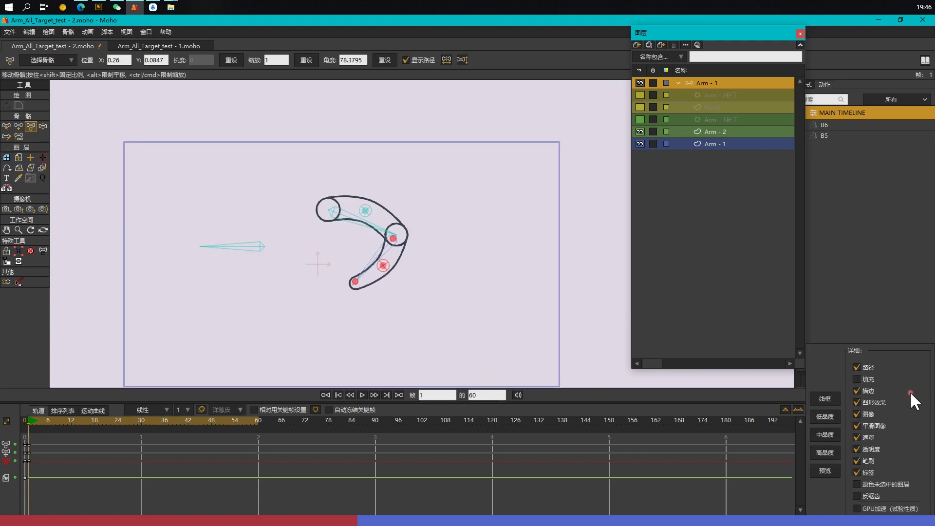
click(862, 379)
click(883, 282)
click(25, 421)
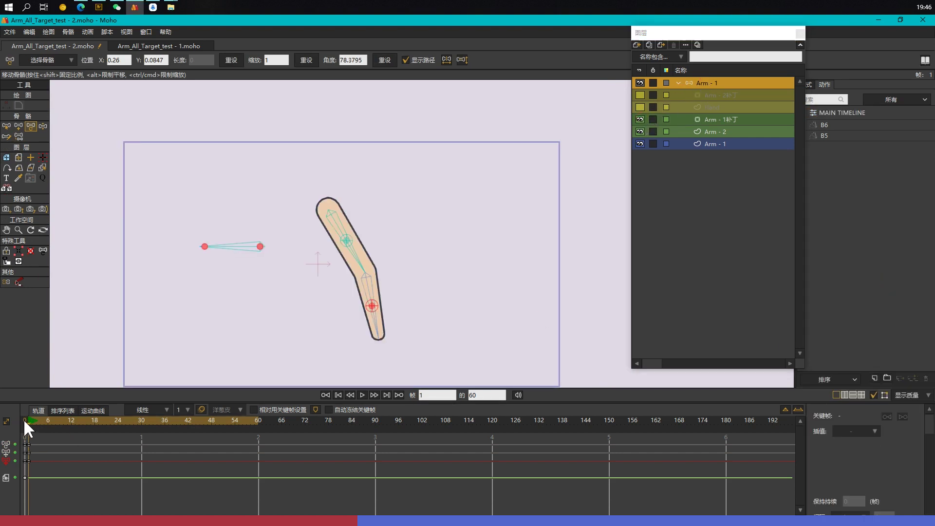
Step: Reveal the hidden bones, bind the Arm - 1补丁 layer to the short forearm bone at the elbow, and hide the helper bones again
click(717, 118)
scroll(366, 311, up, 2)
click(67, 33)
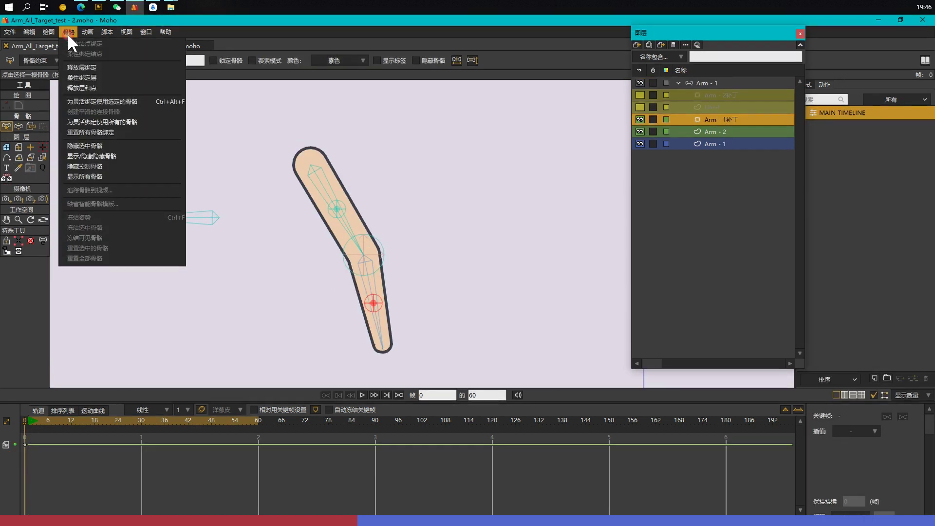
click(91, 152)
scroll(387, 237, up, 4)
click(386, 238)
click(707, 83)
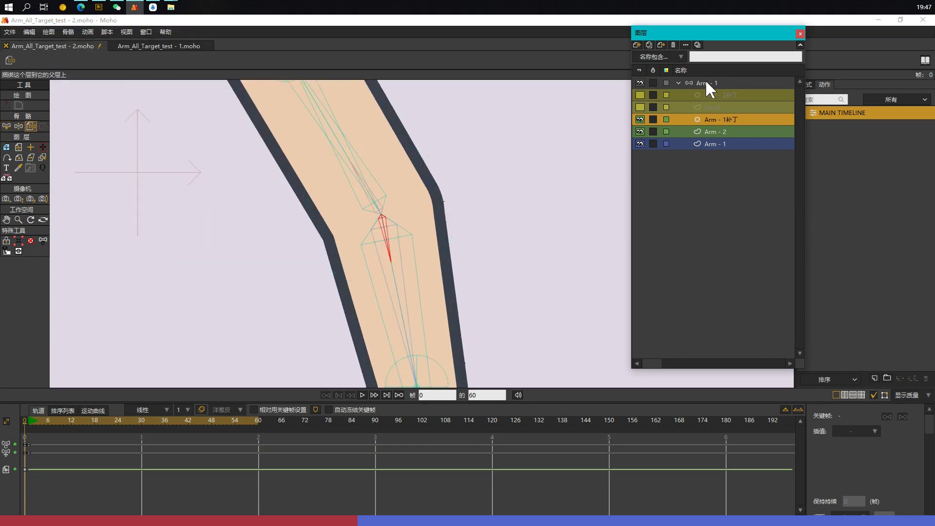
scroll(516, 226, down, 4)
click(68, 31)
click(82, 156)
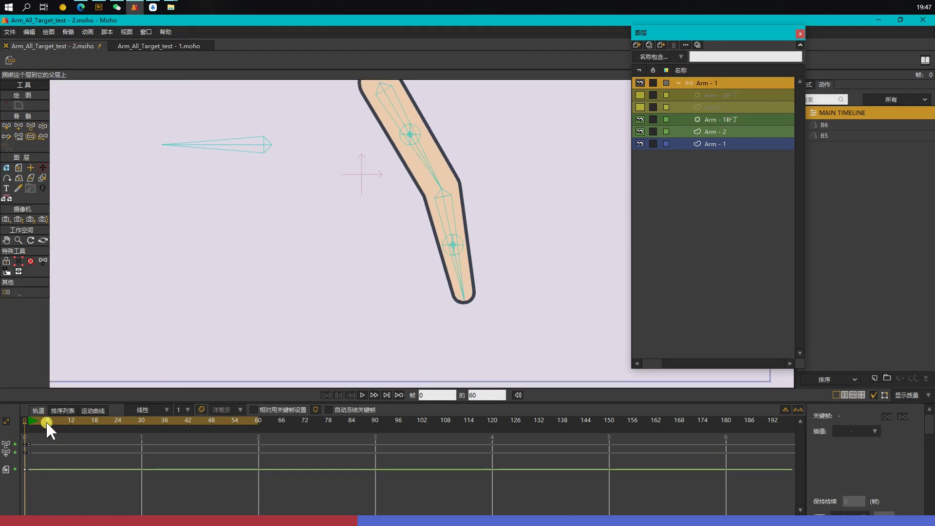
Step: Bend the filled arm at frame 2 with both pin bones pulled outward, and clear the test keyframes
click(33, 421)
scroll(315, 282, down, 2)
drag(314, 282, 289, 351)
key(t)
click(415, 268)
drag(415, 268, 420, 270)
drag(393, 194, 402, 191)
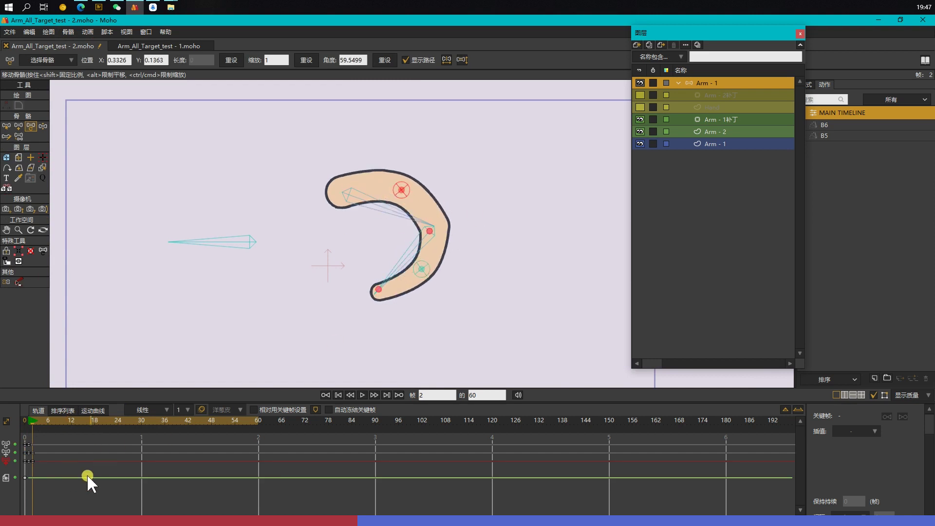
click(25, 419)
click(346, 212)
key(b)
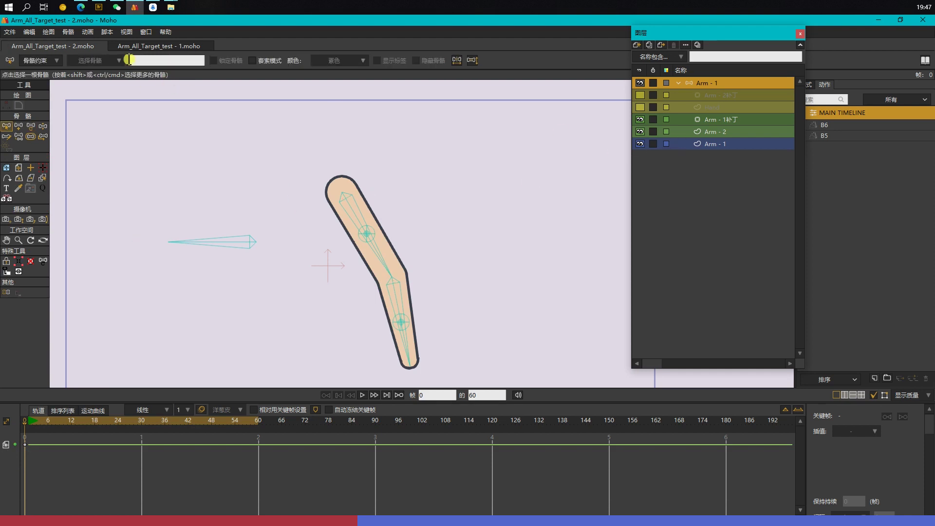
Step: Show the hidden bones and set the angle-control bone of short bones B5 and B6 to none
click(68, 32)
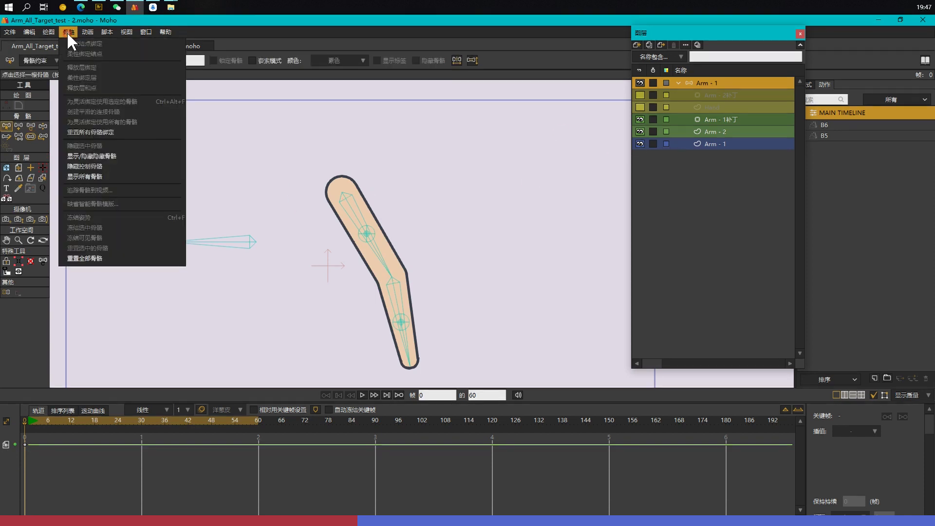
click(84, 154)
scroll(414, 210, up, 3)
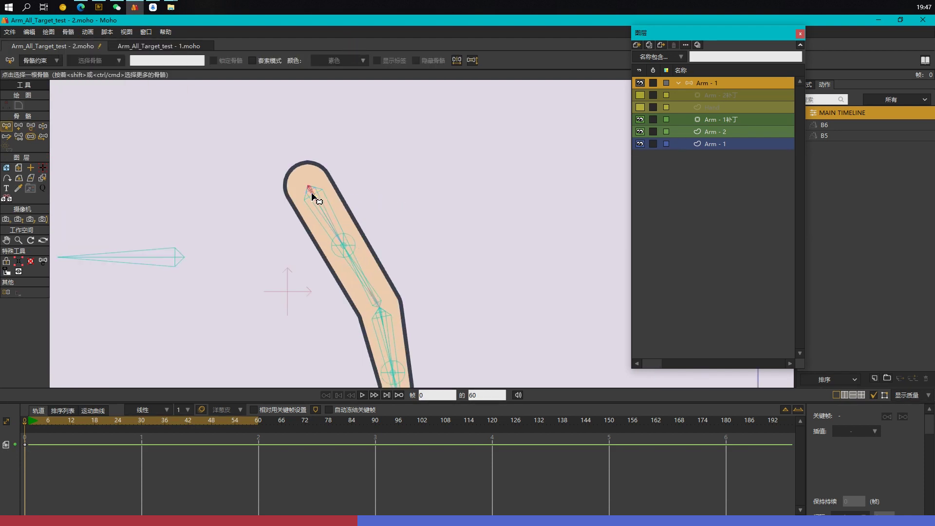
drag(471, 265, 436, 234)
click(42, 60)
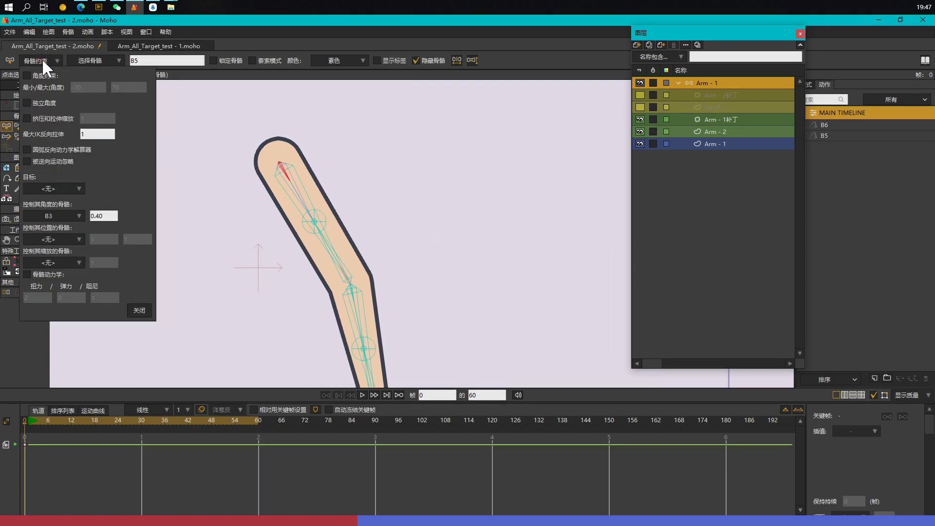
click(60, 216)
click(64, 225)
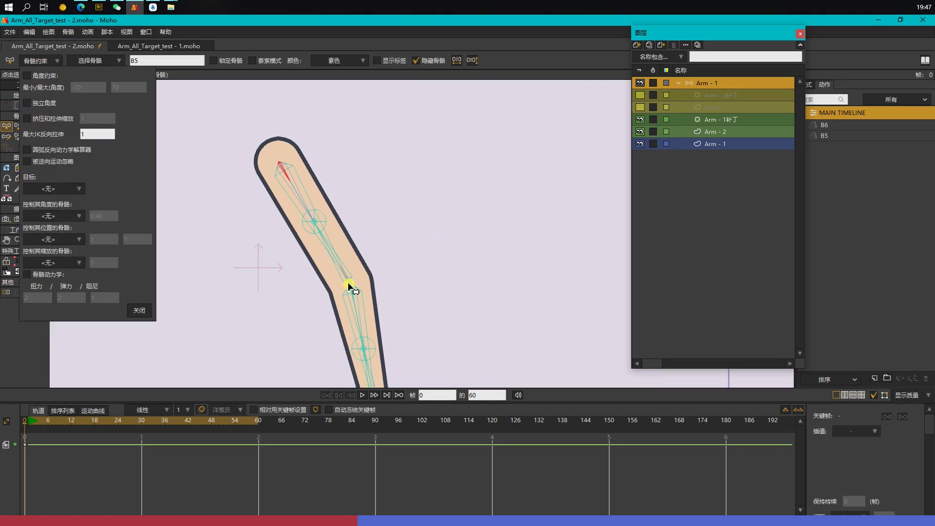
click(65, 216)
click(69, 226)
click(356, 199)
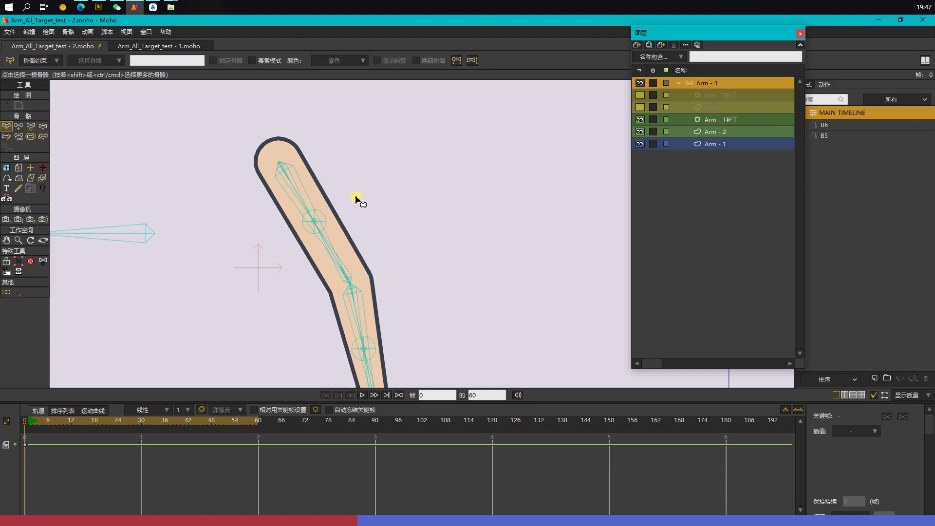
Step: Examine which Arm - 1 points are bound to the upper arm helper bones
click(299, 198)
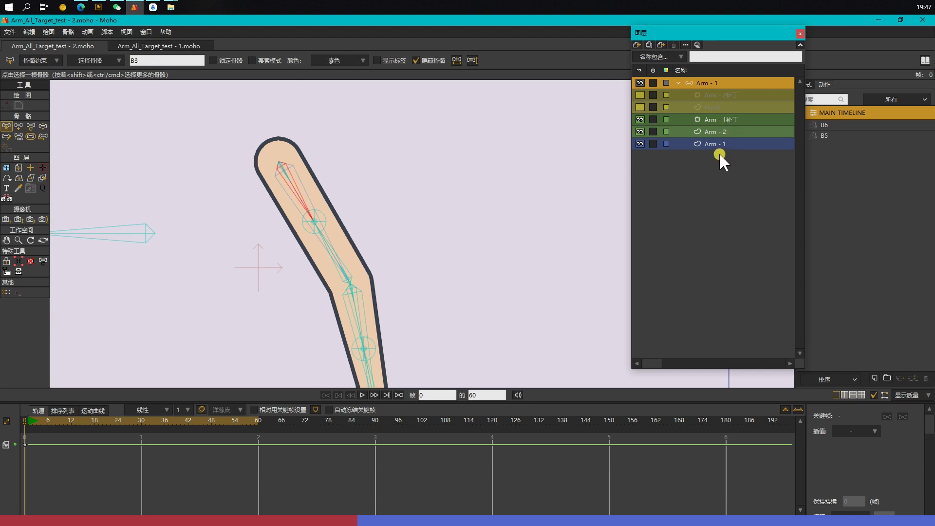
click(711, 141)
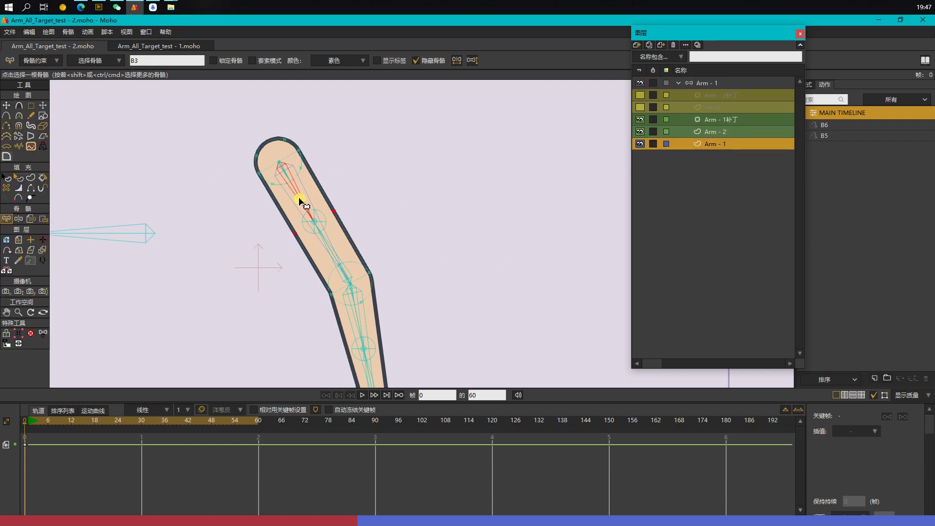
key(i)
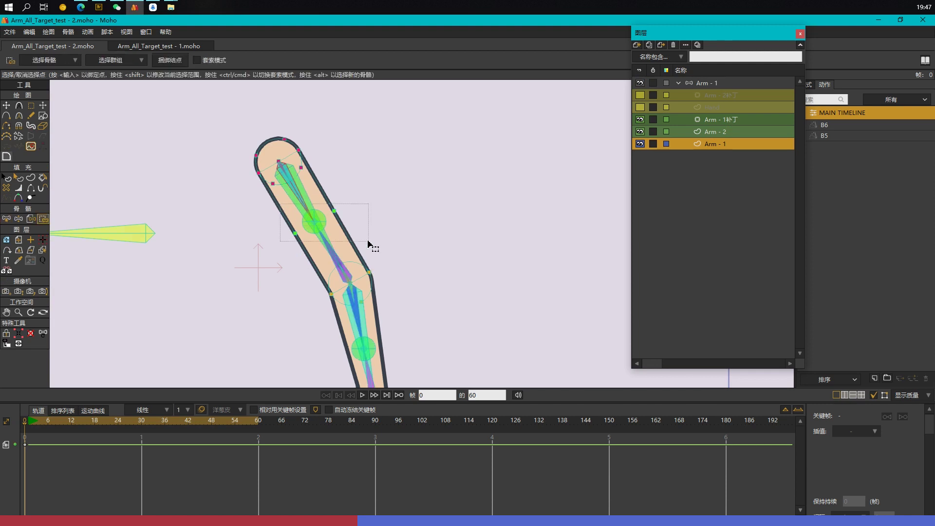
Step: Create a smart bone action for upper arm bone B3 and delete the existing B6 and B5 actions
click(713, 80)
click(287, 198)
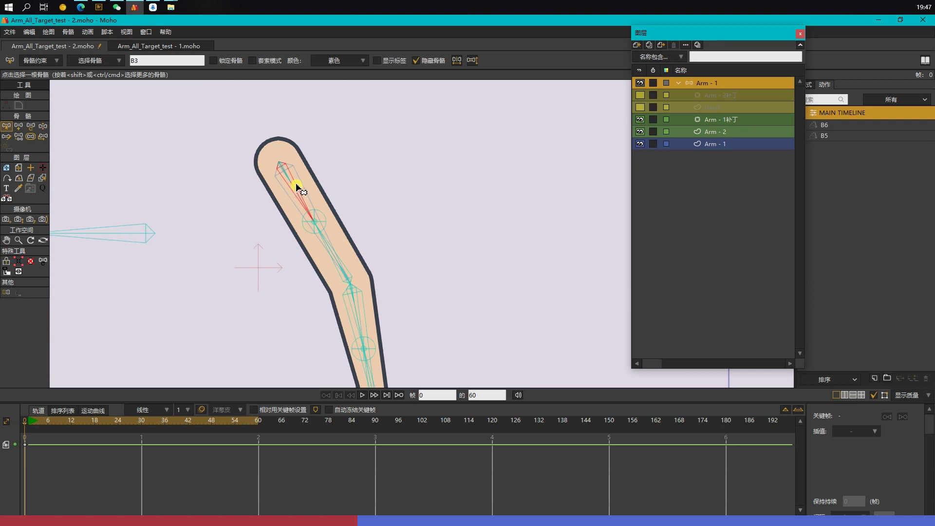
click(876, 378)
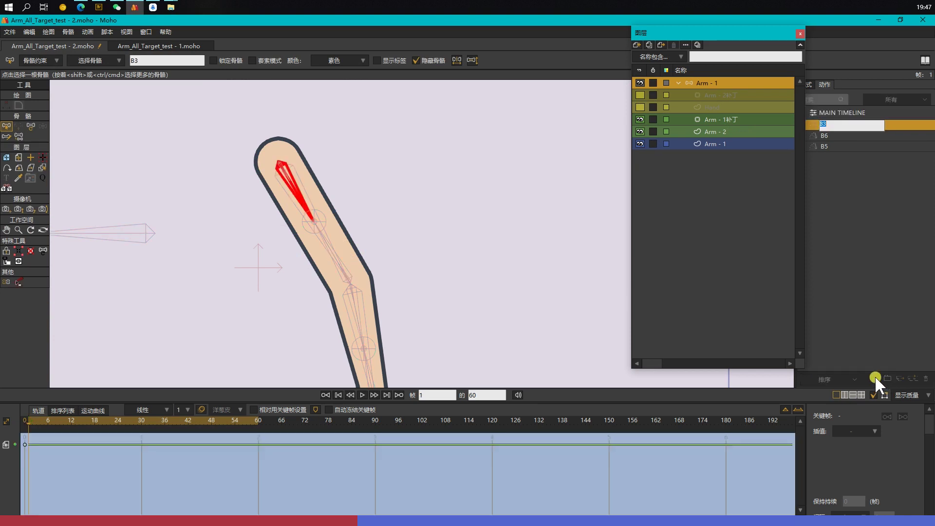
ctrl+click(832, 146)
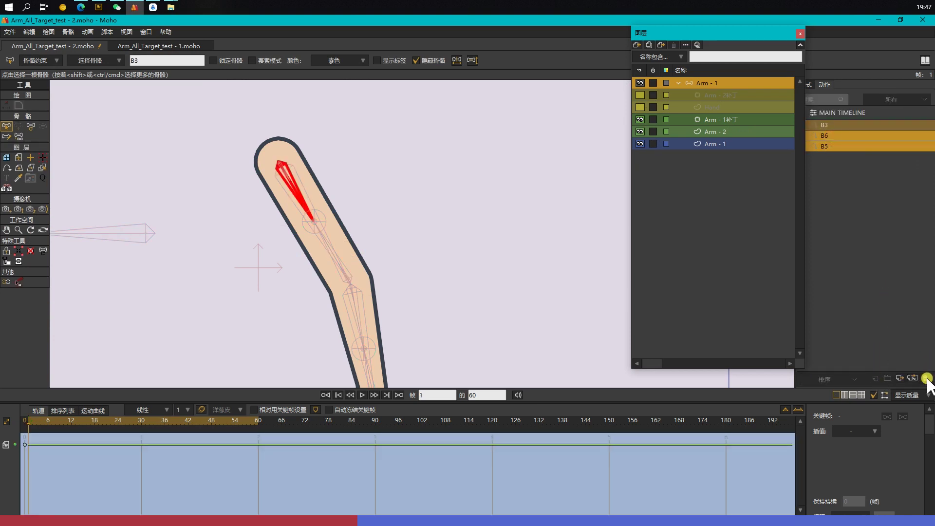
click(927, 378)
Step: In the B3 action, swing bone B3 to the right at frame 60 and correct the short shoulder bone to smooth the arm end
click(828, 124)
click(209, 467)
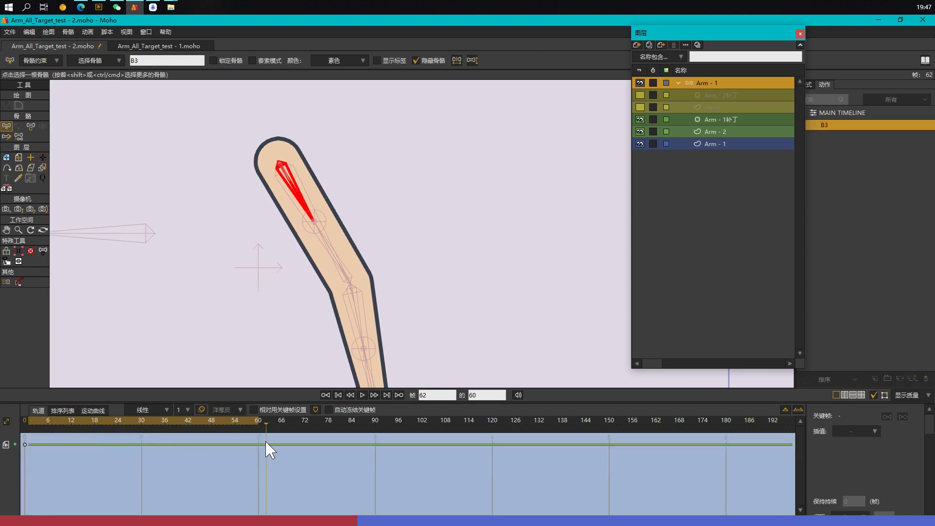
key(t)
drag(303, 228, 352, 145)
drag(445, 138, 365, 187)
scroll(186, 202, up, 5)
drag(247, 217, 244, 208)
Step: Set the short shoulder bone's angle to about 14 at frame 30, scrub through the B3 action, and return to the main timeline
drag(258, 422, 142, 443)
click(269, 226)
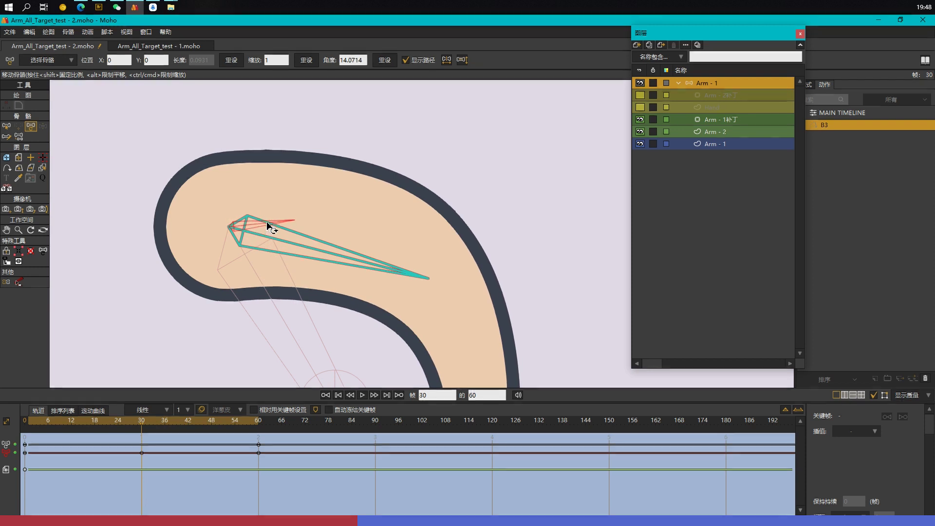
drag(267, 226, 263, 217)
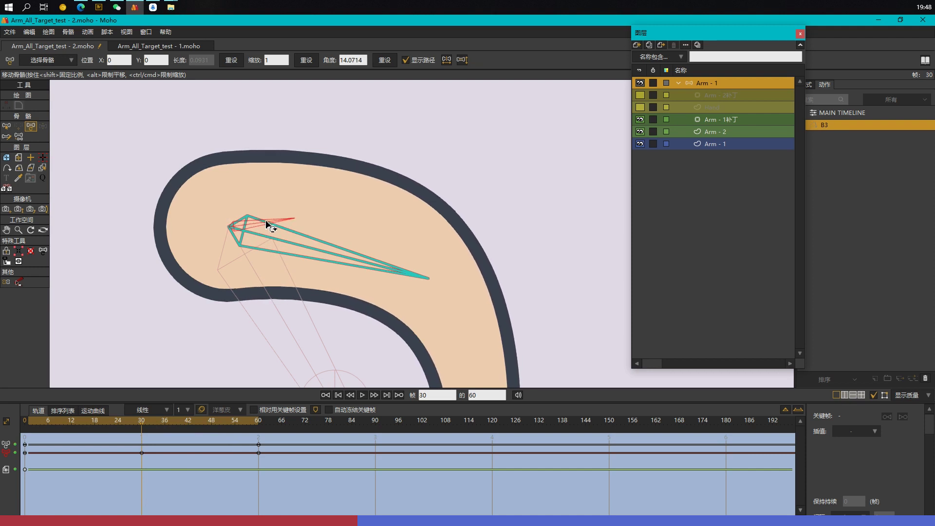
click(174, 423)
mouse_move(174, 422)
mouse_down()
mouse_move(214, 438)
mouse_move(174, 438)
mouse_up()
scroll(241, 298, down, 2)
drag(234, 332, 285, 280)
drag(163, 423, 60, 458)
click(294, 236)
scroll(294, 236, down, 1)
scroll(202, 339, down, 2)
click(828, 113)
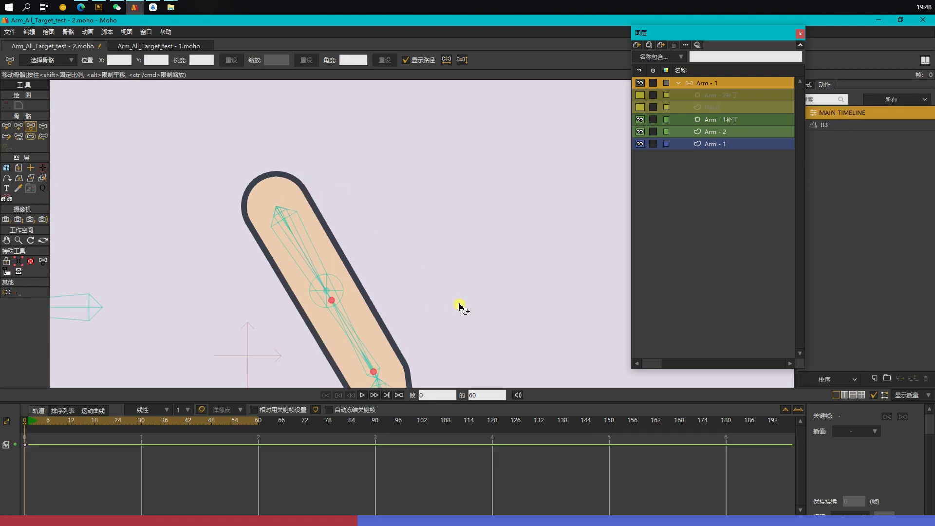
Step: Bind the two middle points of the Arm - 1 layer to the lower upper-arm bone B4
click(715, 145)
key(i)
drag(224, 206, 395, 277)
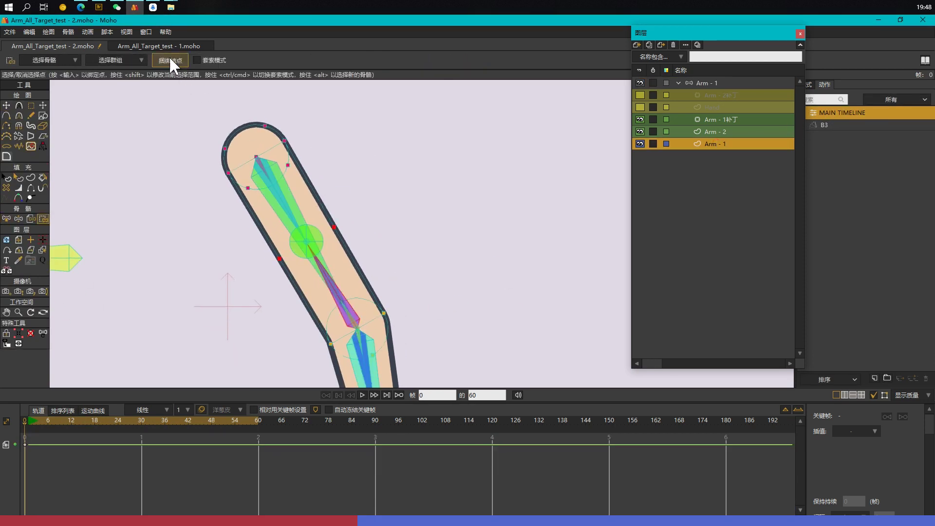
Step: Create a smart bone action for bone B4 and rotate the bone 90 degrees to the right at frame 60
click(705, 83)
key(b)
click(345, 296)
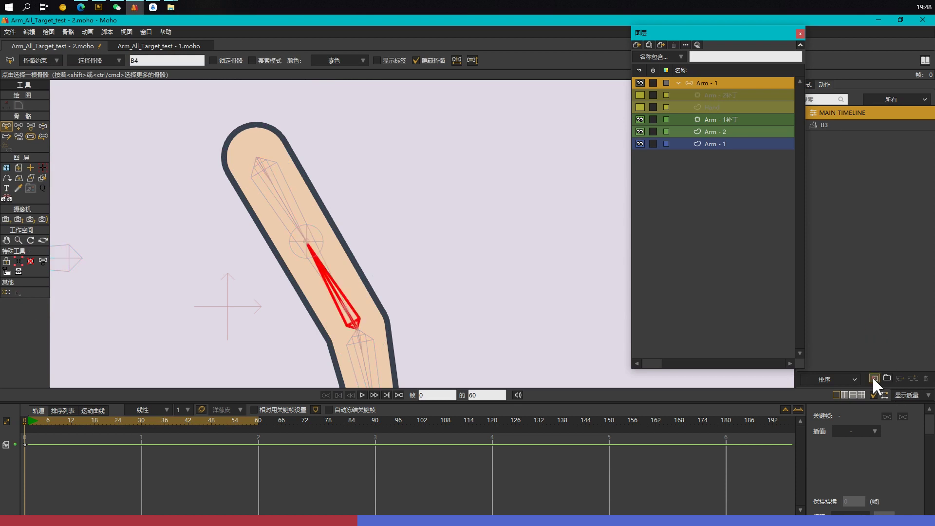
click(874, 378)
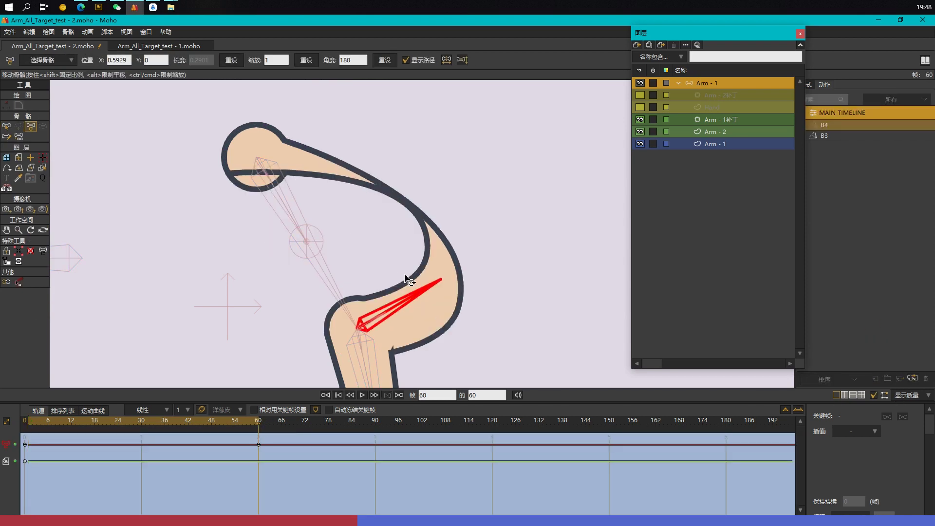
scroll(380, 313, up, 3)
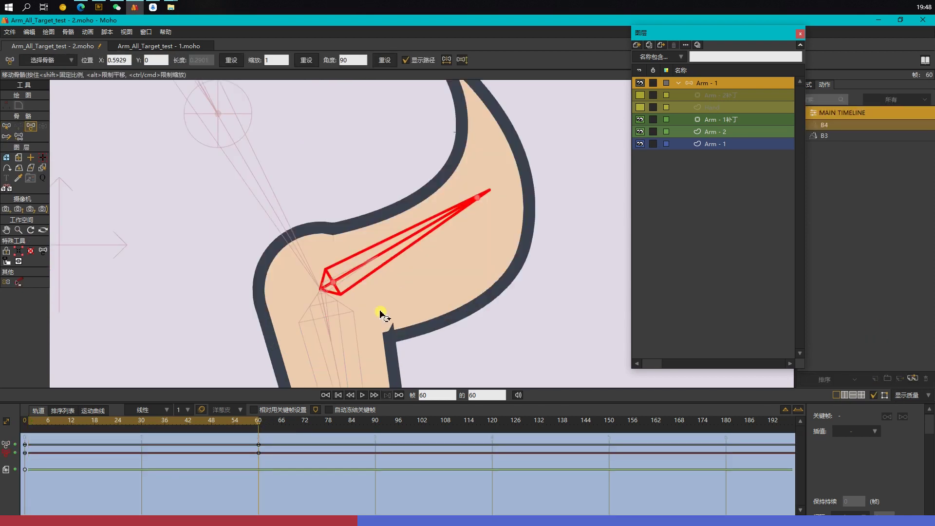
Step: Hide Arm - 2 and Arm - 1补丁, correct the short elbow bone's angle at frames 60, 30 and 12, and return to the main timeline
click(640, 132)
click(640, 120)
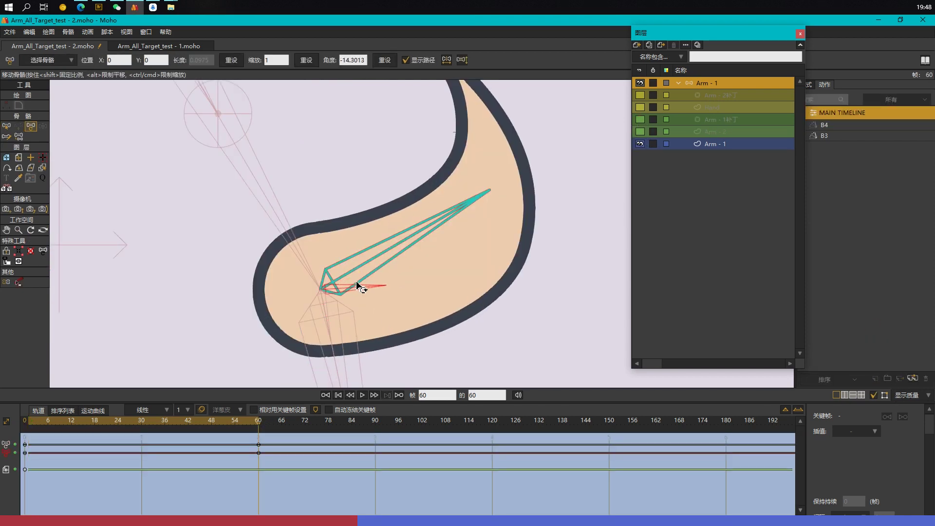
scroll(356, 284, down, 2)
click(141, 422)
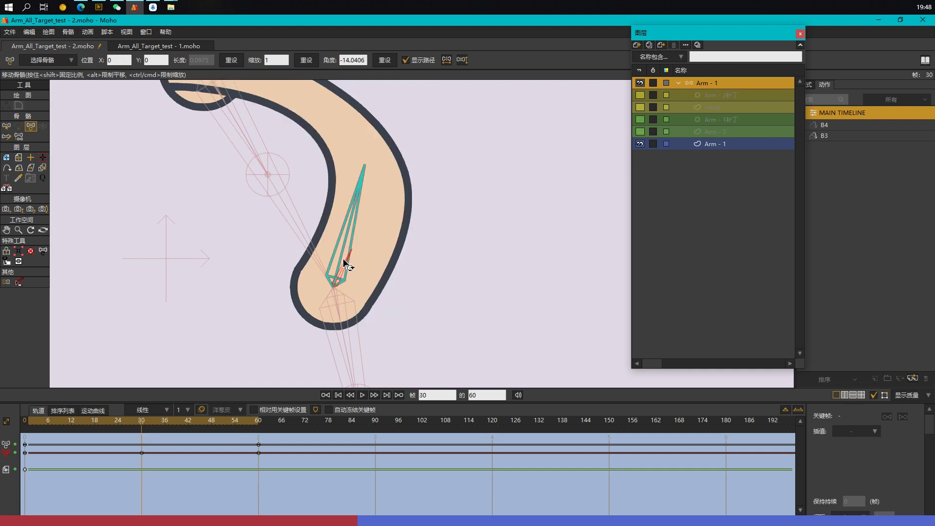
click(71, 453)
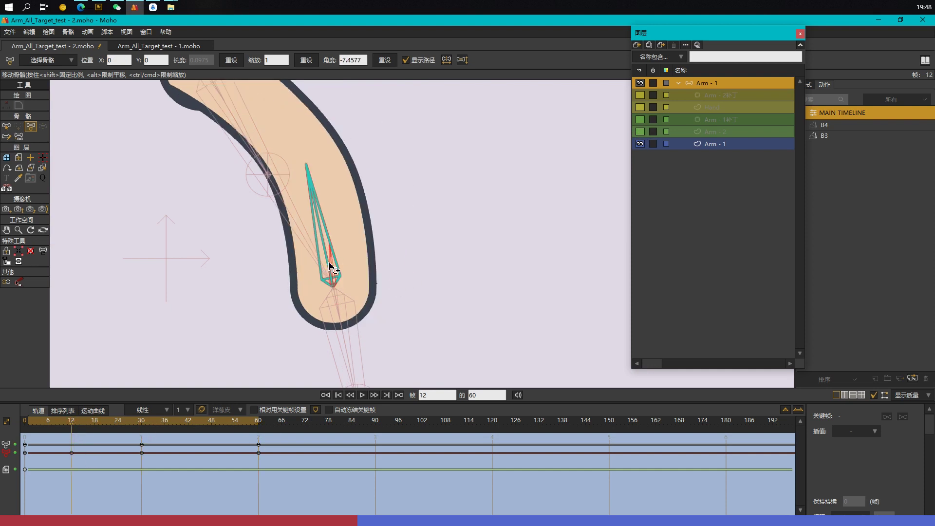
click(396, 265)
click(25, 422)
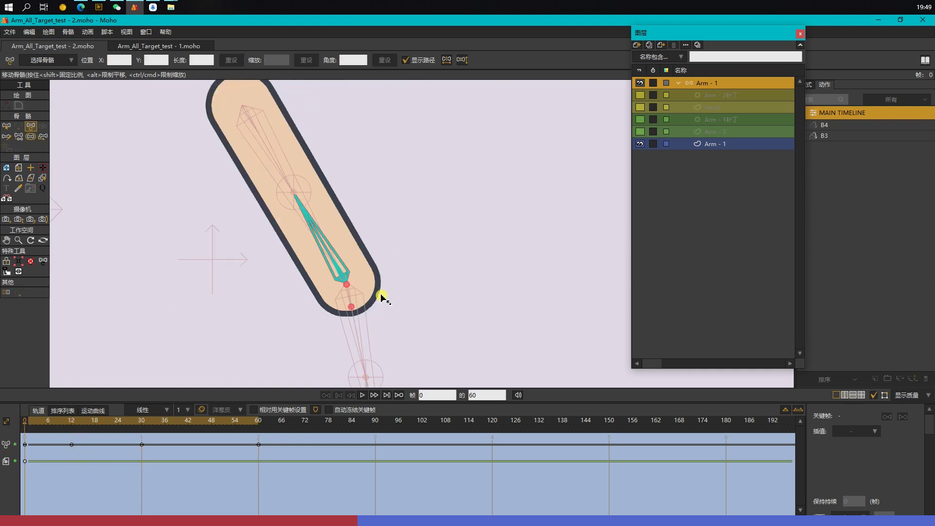
double_click(832, 112)
Step: Create a second smart bone action, B4 2, for bone B4 and swing the bone to the left at frame 60
key(b)
click(336, 253)
click(875, 379)
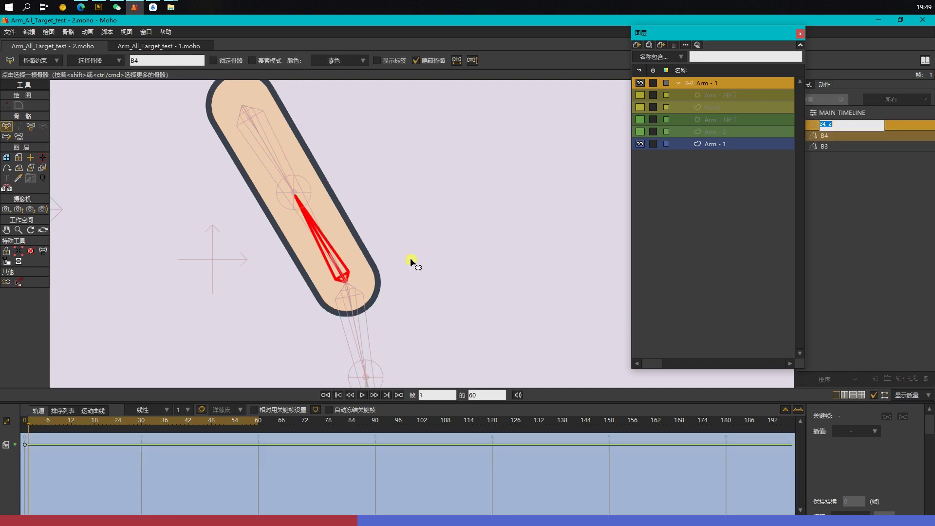
key(t)
drag(318, 235, 334, 279)
Step: Correct the short elbow bone at frames 60 and 30 of the B4 2 action, and return to the main timeline
scroll(303, 293, up, 2)
click(141, 420)
click(71, 421)
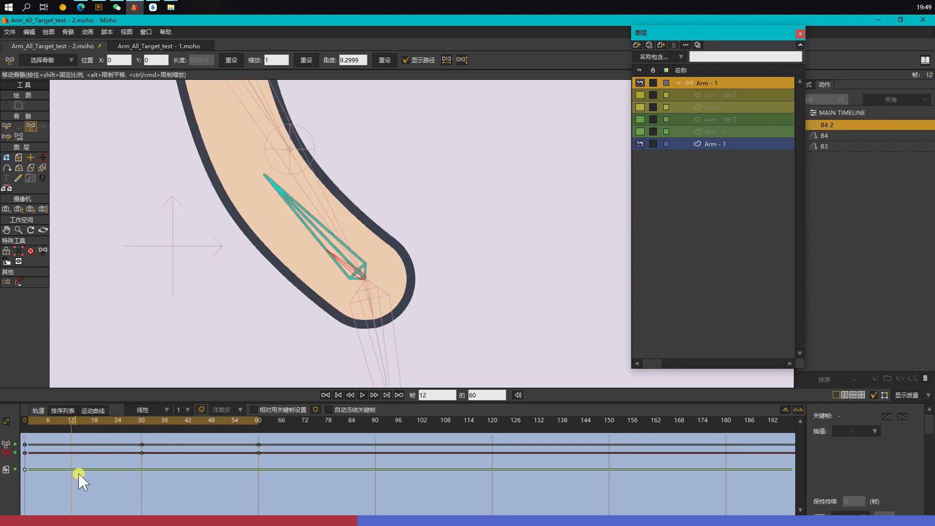
click(26, 421)
key(Home)
double_click(846, 113)
Step: Rebind Arm - 1's middle points to bone B3 and create a second smart bone action, B3 2, for that bone
key(b)
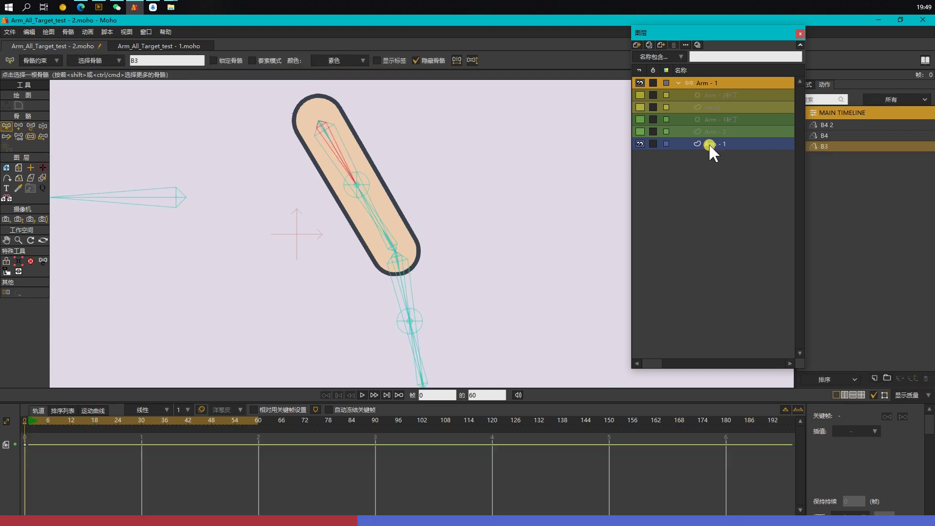
click(711, 147)
click(354, 161)
click(875, 379)
Step: Swing bone B3 to the left at frame 60 of the B3 2 action and correct the short shoulder bone to round the arm end
click(259, 422)
scroll(389, 130, up, 2)
drag(399, 136, 431, 202)
key(t)
drag(366, 218, 312, 212)
scroll(311, 216, up, 5)
click(320, 197)
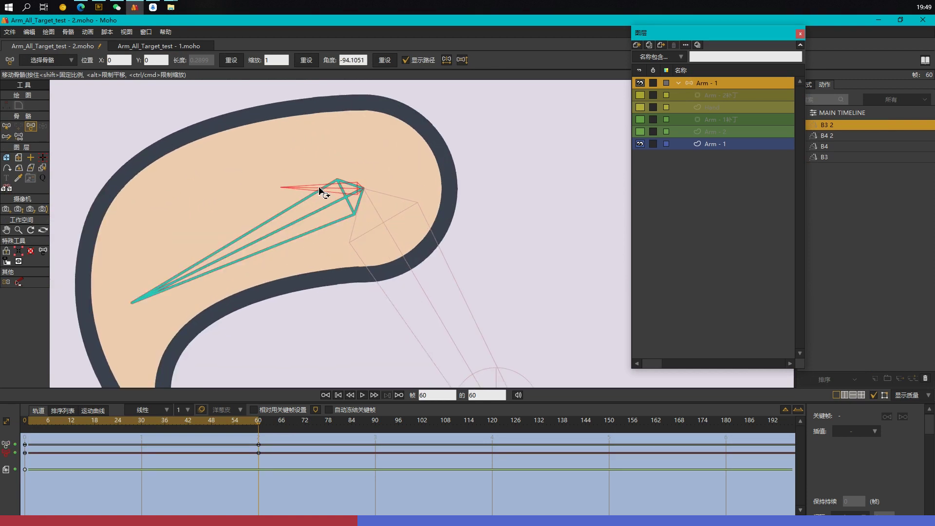
Step: Set the short shoulder bone's angle to about -13.6 at frame 30 of the B3 2 action, and return to the main timeline
scroll(374, 257, down, 2)
click(142, 422)
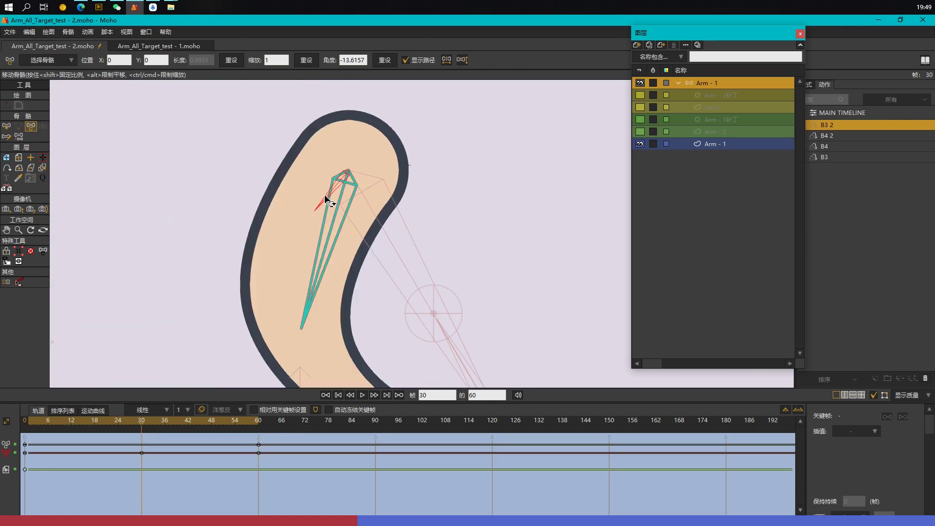
drag(66, 422, 23, 518)
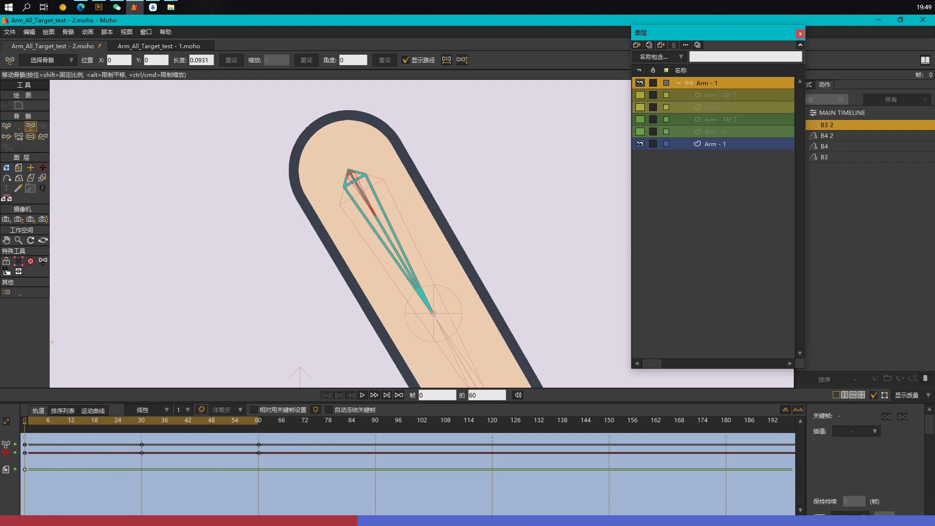
click(856, 114)
scroll(455, 184, down, 2)
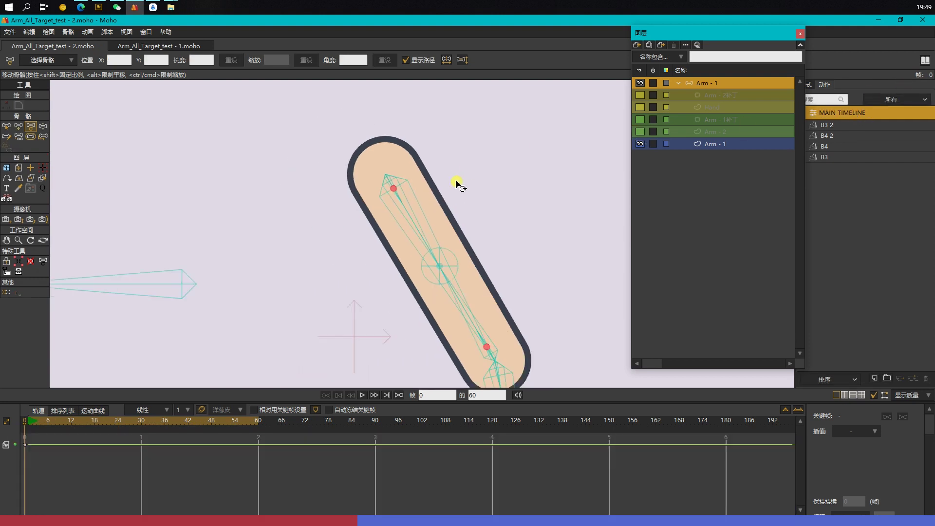
scroll(467, 185, up, 1)
Step: Bind Arm - 1's two middle points back to the pin bone at the centre of the upper arm
click(712, 145)
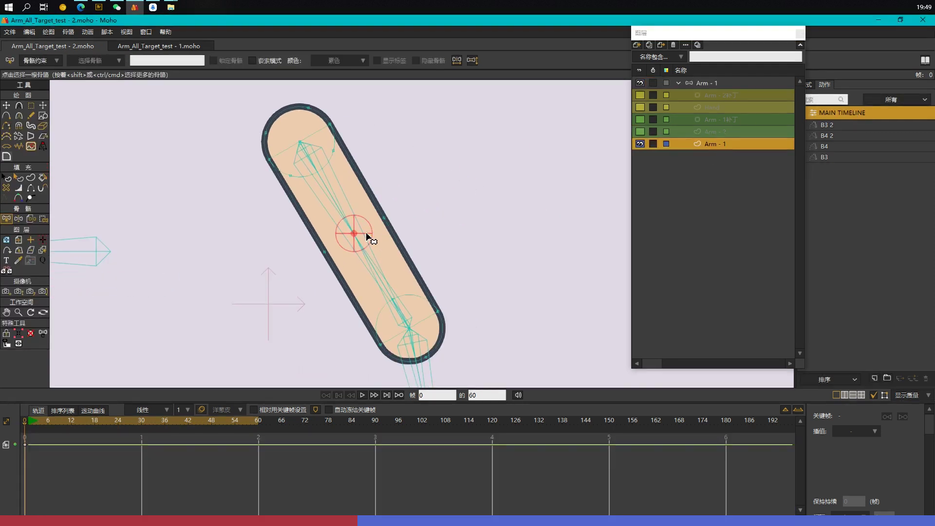
click(299, 230)
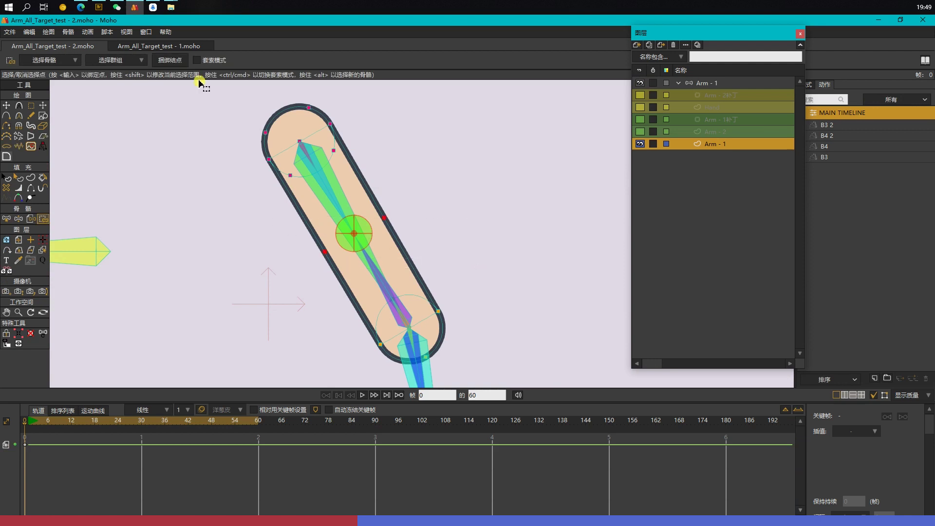
click(177, 60)
Step: Test the upper arm bend at frame 30 by pulling its pin bone outward, undo the test, and return to frame 0
click(140, 422)
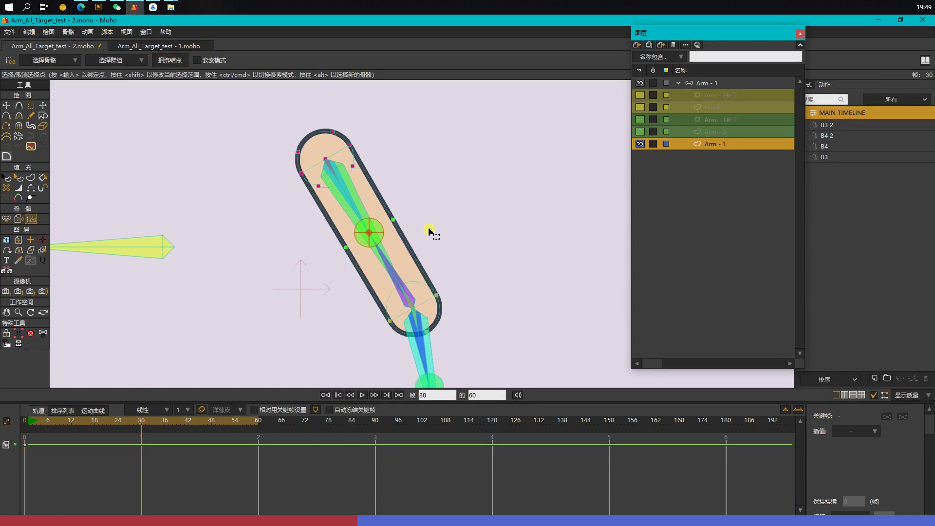
click(730, 84)
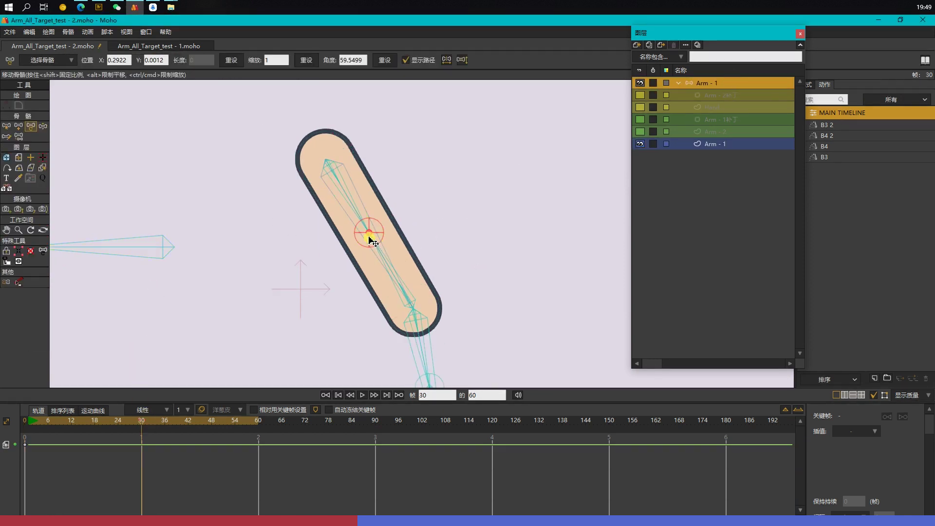
drag(384, 229, 429, 209)
click(25, 421)
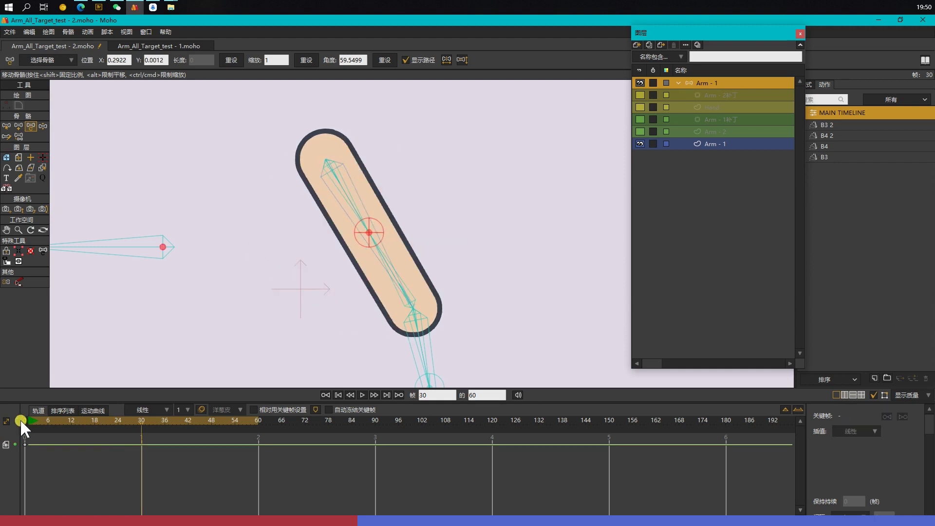
Step: Hide Arm - 1, show Arm - 2, and bind Arm - 2's two middle points to the upper forearm bone B9
click(640, 144)
click(640, 132)
click(715, 131)
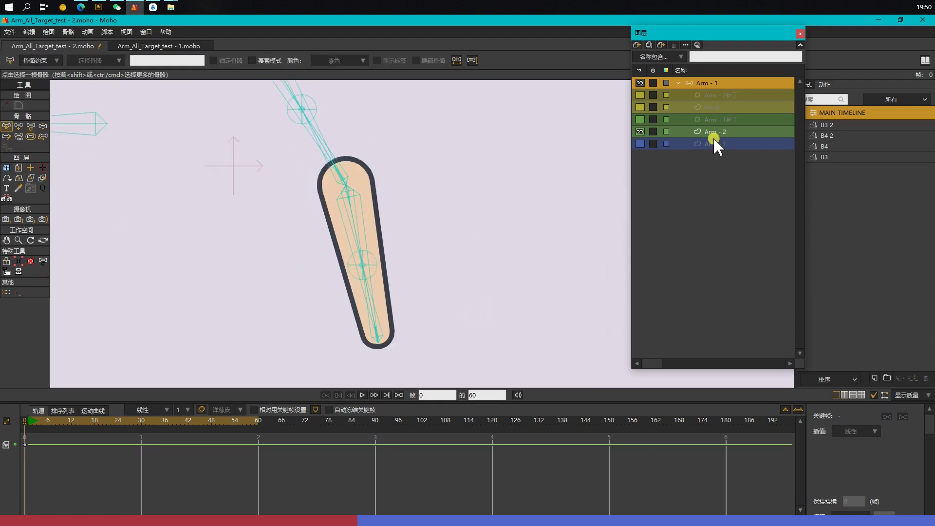
click(358, 231)
key(i)
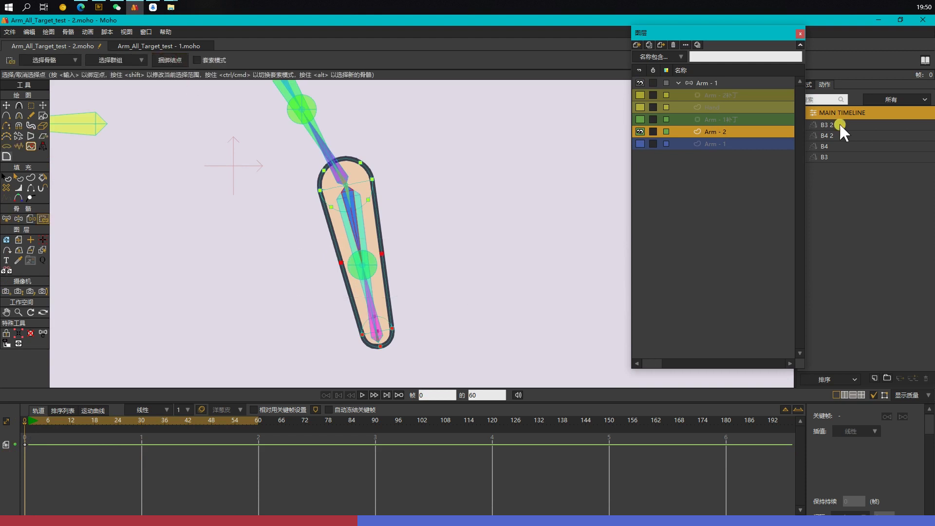
Step: Create a smart bone action for bone B9 and swing the bone to the left at frame 60
click(358, 237)
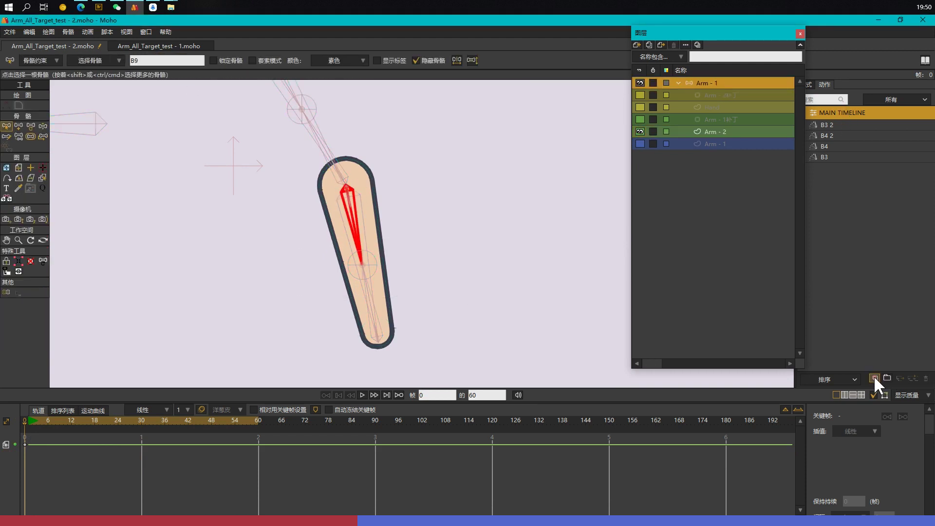
click(875, 378)
click(257, 422)
key(t)
drag(358, 223, 309, 199)
Step: Correct the short elbow bone at frame 60 and set its angle to about -14.7 at frame 30, and return to the main timeline
scroll(331, 180, up, 5)
drag(187, 421, 141, 422)
drag(337, 212, 330, 209)
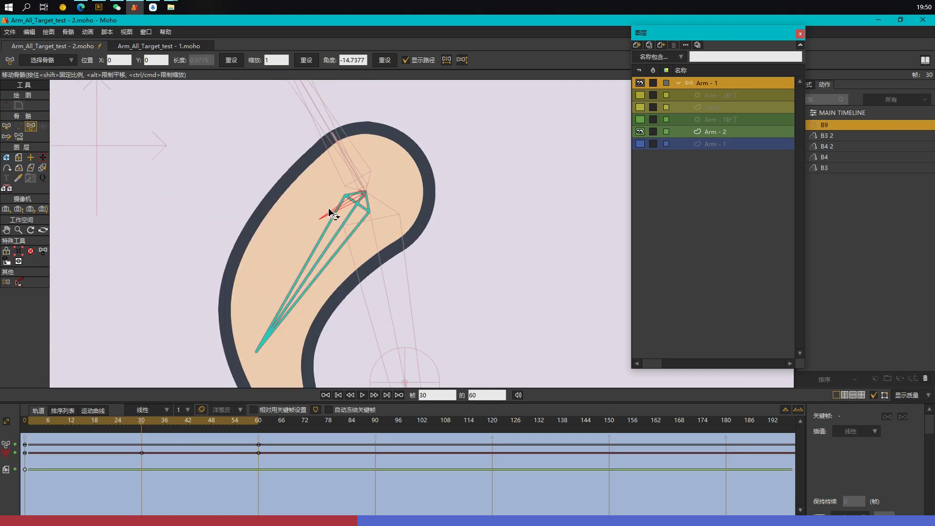
scroll(375, 242, down, 3)
double_click(840, 113)
Step: Create a second smart bone action, B9 2, for bone B9 and swing the bone to the right at frame 60
scroll(434, 245, down, 1)
key(b)
click(346, 229)
click(874, 378)
click(260, 421)
key(t)
drag(347, 217, 396, 167)
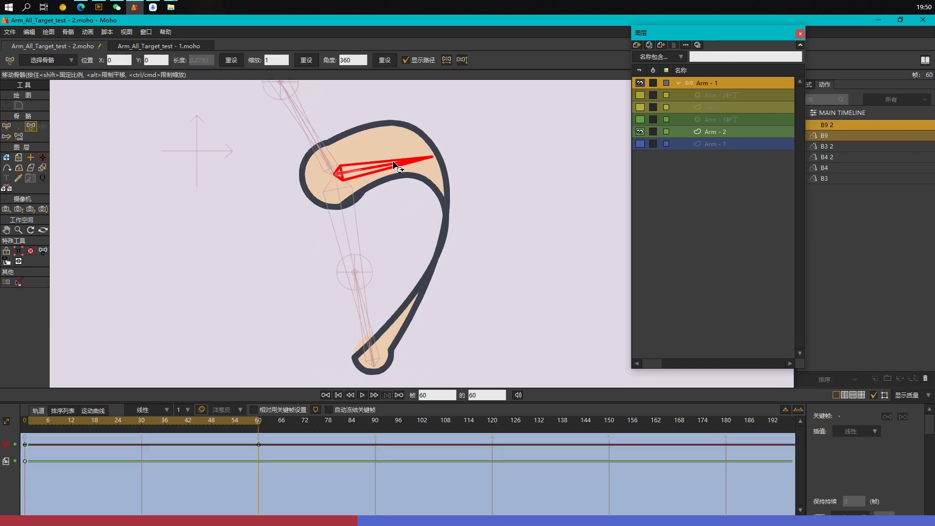
Step: Correct the short elbow bone at frame 60 and set its angle to about 12.9 at frame 30 of B9 2, and return to the main timeline
scroll(367, 145, up, 4)
click(335, 189)
drag(336, 190, 334, 182)
scroll(363, 195, down, 3)
click(142, 422)
scroll(384, 181, up, 1)
drag(335, 214, 340, 210)
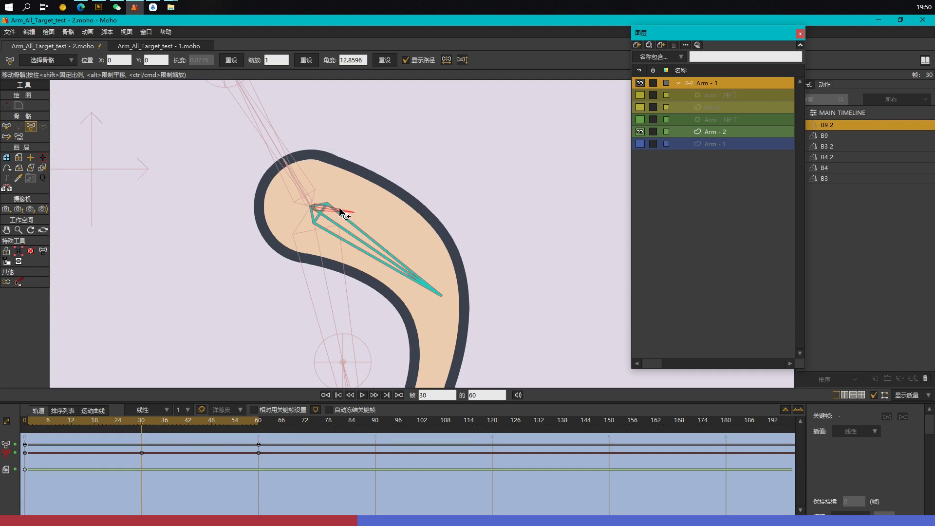
click(858, 114)
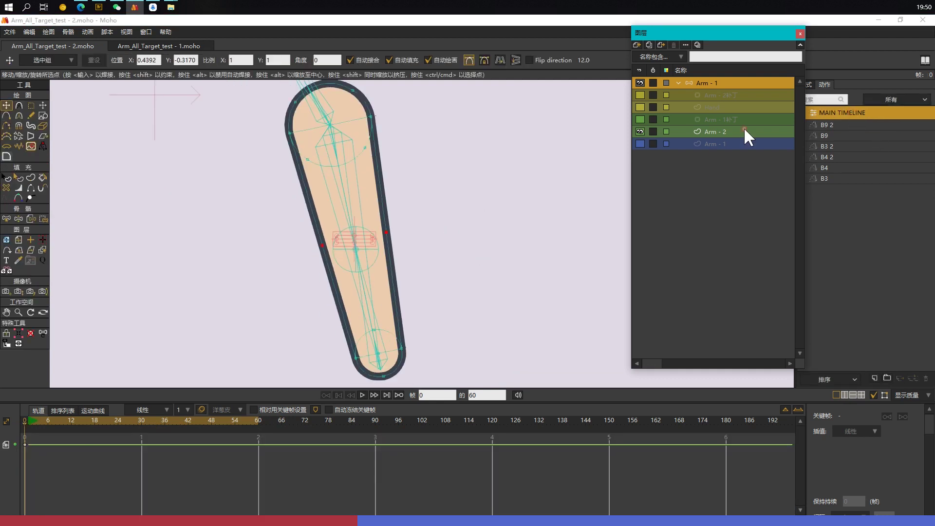
Step: Bind Arm - 2's two middle points to the lower forearm helper bone
click(687, 132)
key(i)
click(178, 62)
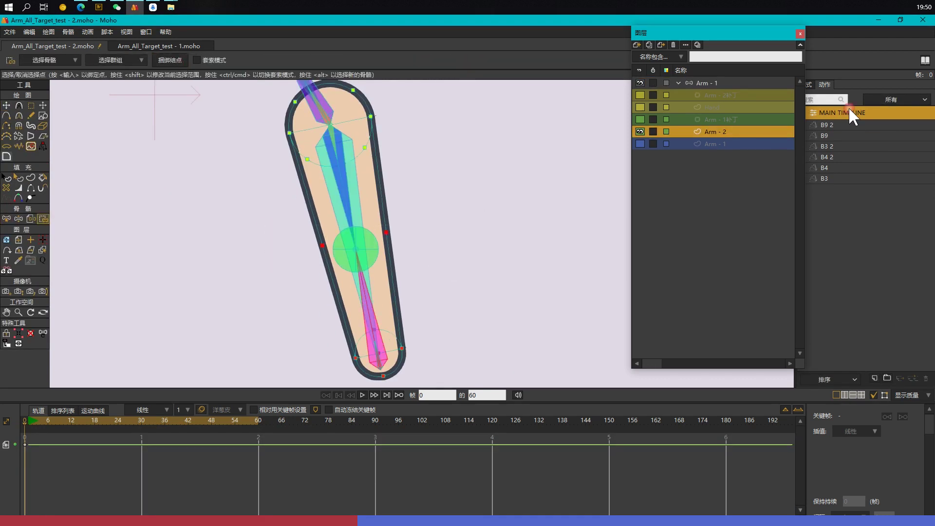
Step: Create the smart bone action B10 for bone B10 and swing the bone to an angle of about 263.6 at frame 60
click(707, 83)
click(875, 378)
click(258, 422)
key(t)
drag(372, 308, 269, 371)
drag(490, 333, 492, 288)
scroll(331, 292, up, 3)
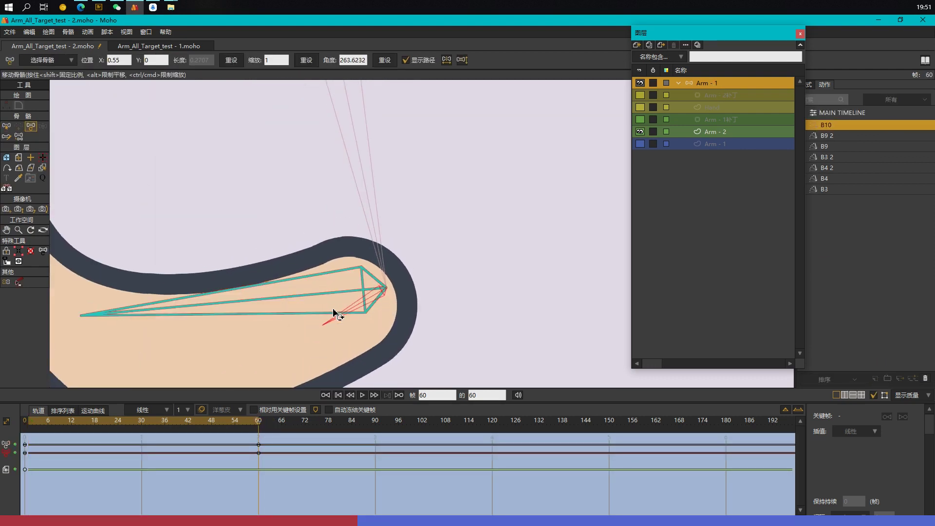
Step: Rotate the short wrist bone to about 27.2 at frame 30 of B10, and return to the main timeline
click(141, 420)
mouse_move(340, 267)
mouse_down()
mouse_move(323, 273)
mouse_move(335, 282)
mouse_up()
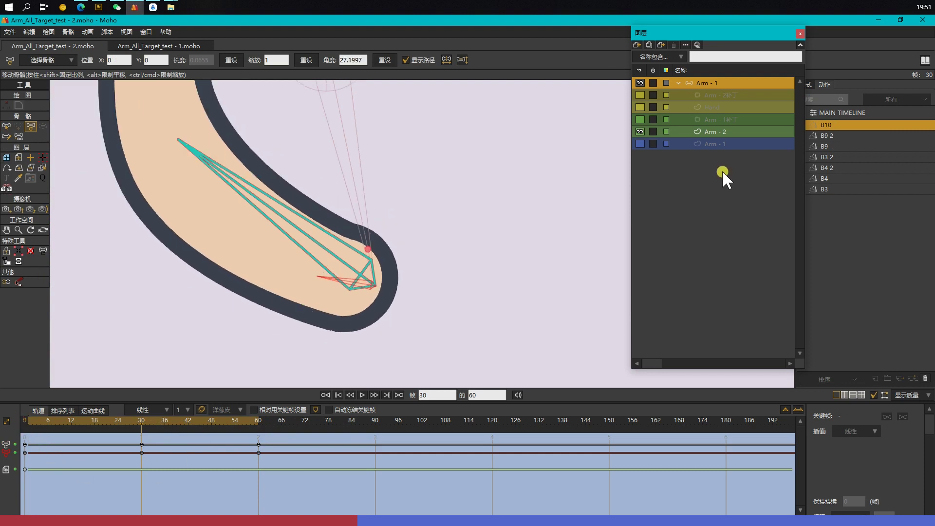
click(839, 113)
key(b)
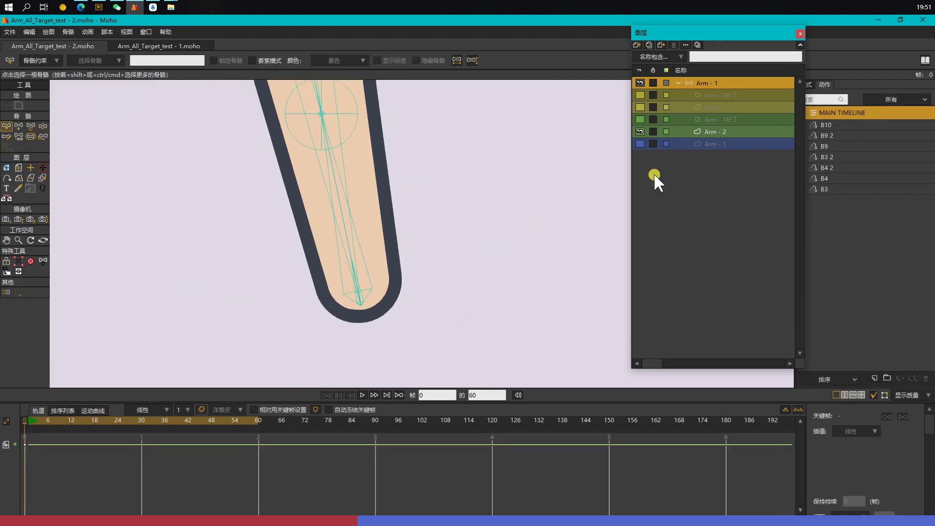
Step: Create a second smart bone action, B10 2, for bone B10 and swing the bone to the right at frame 60
scroll(541, 219, down, 2)
click(540, 232)
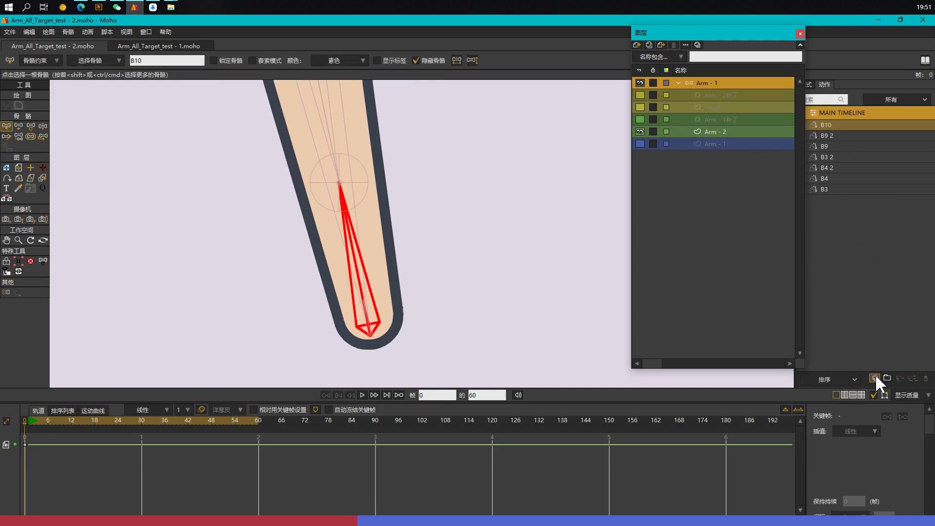
click(875, 377)
click(259, 421)
key(t)
drag(358, 272, 484, 305)
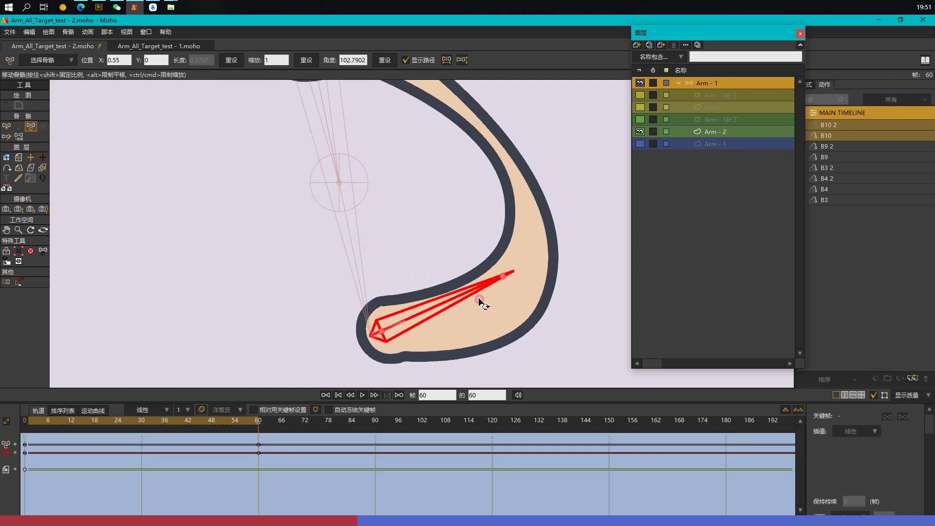
Step: Correct the short wrist bone's angle at frame 30 of B10 2
scroll(376, 296, up, 3)
click(142, 422)
drag(370, 270, 357, 237)
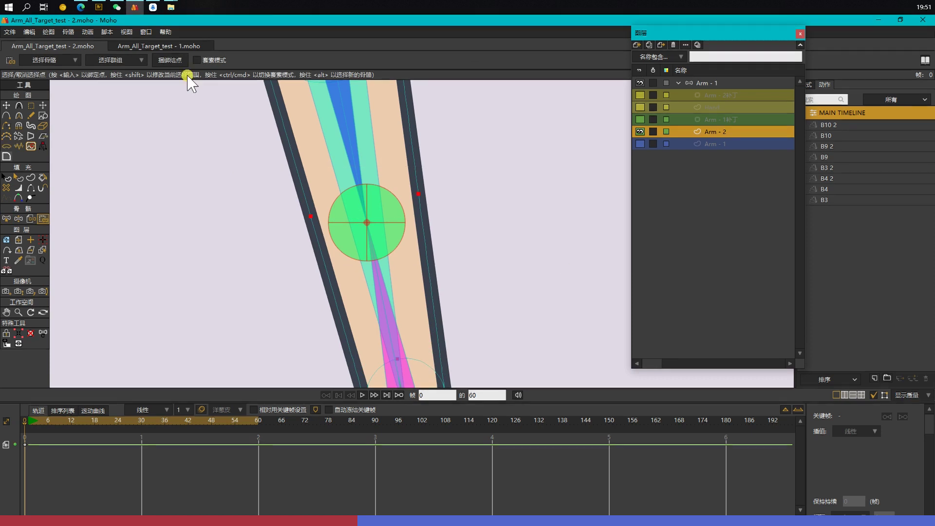
Step: Select the Arm - 1 bone layer and show the Arm - 1 and Arm - 1补丁 artwork layers
click(710, 84)
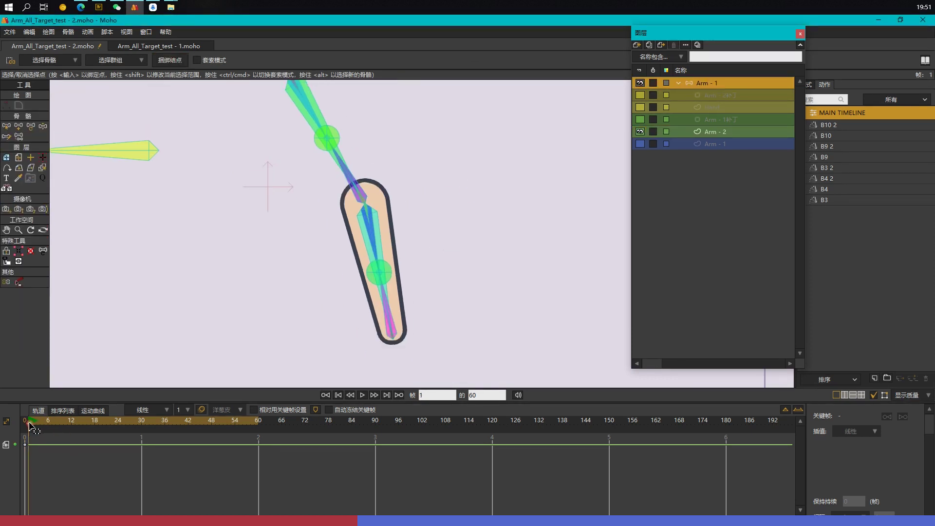
click(639, 143)
click(639, 120)
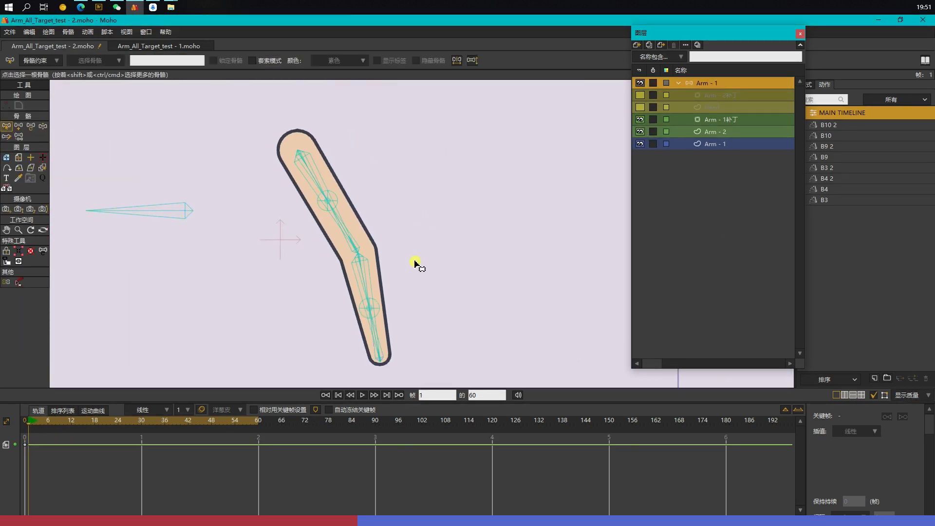
Step: Select the helper bones and short bones along the upper arm and forearm and hide them
click(69, 32)
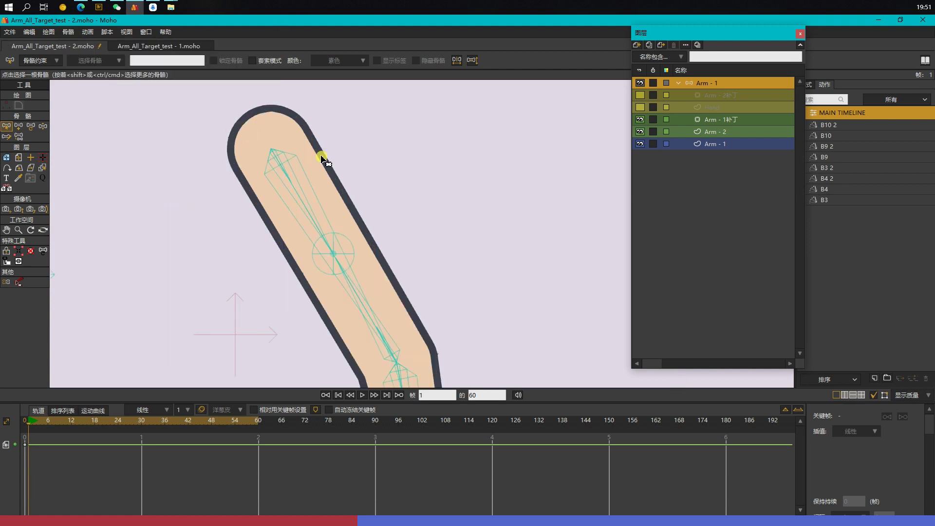
click(327, 194)
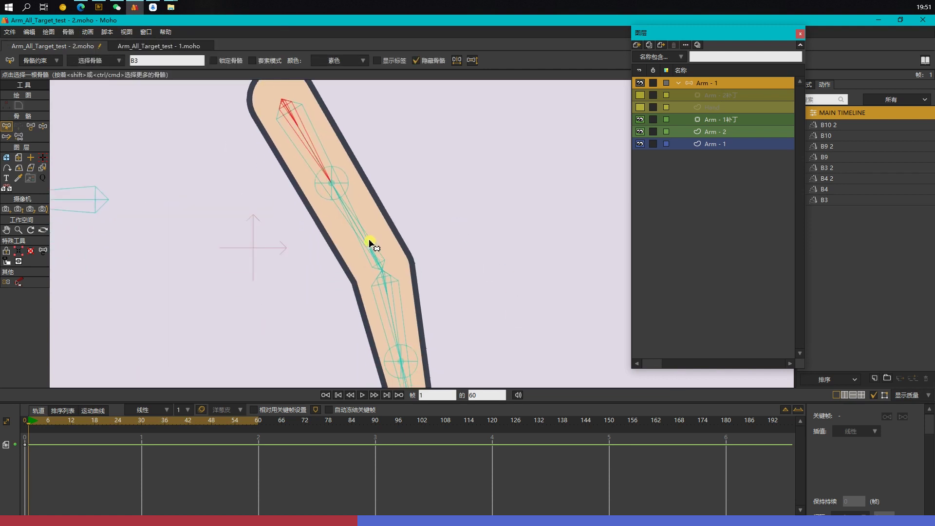
drag(465, 358, 429, 193)
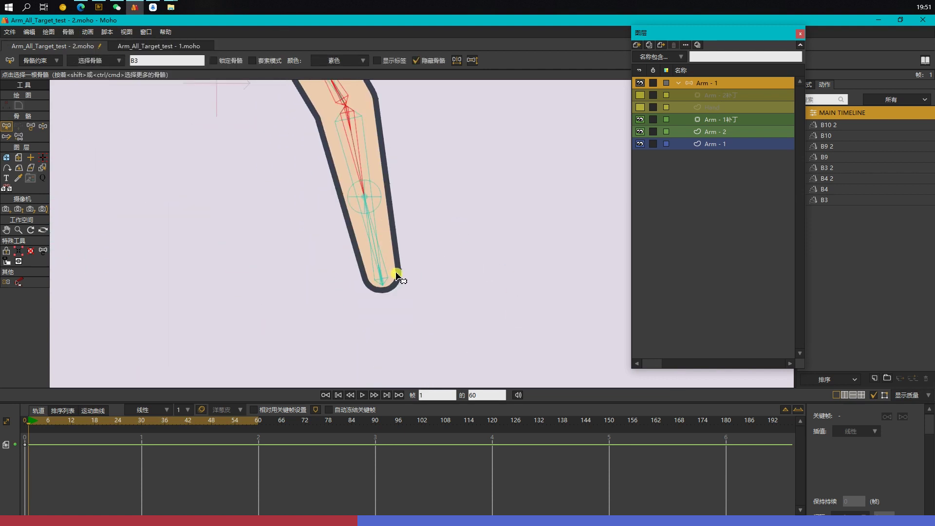
scroll(395, 273, up, 3)
shift+click(371, 285)
scroll(457, 128, down, 3)
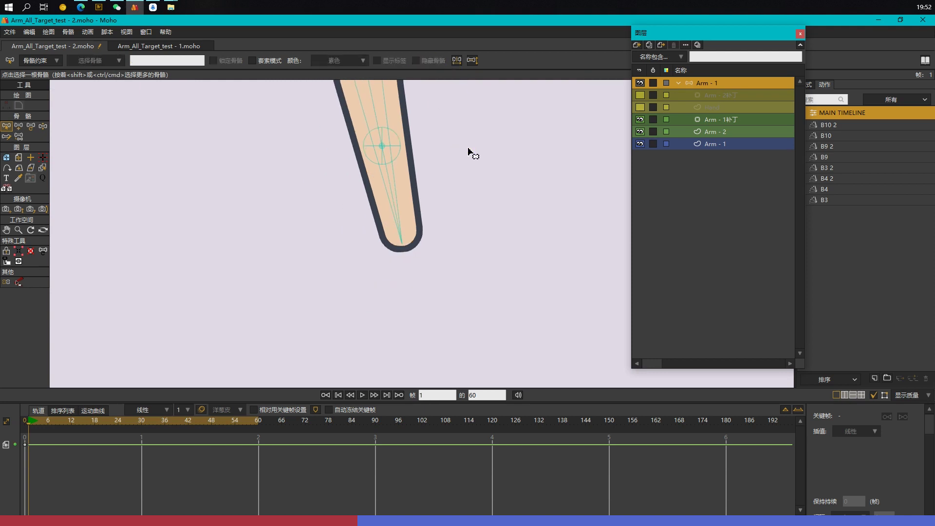
Step: Test the rig at frame 1 by rotating the upper arm and forearm and shifting both target bones
drag(438, 149, 420, 307)
scroll(421, 306, down, 1)
key(t)
drag(323, 146, 360, 140)
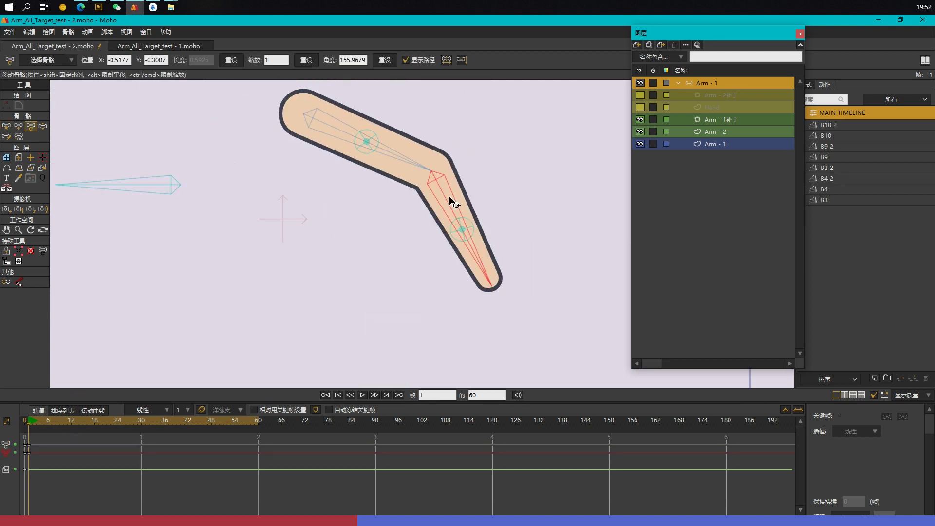
drag(462, 195, 397, 229)
drag(367, 142, 375, 123)
drag(393, 224, 425, 222)
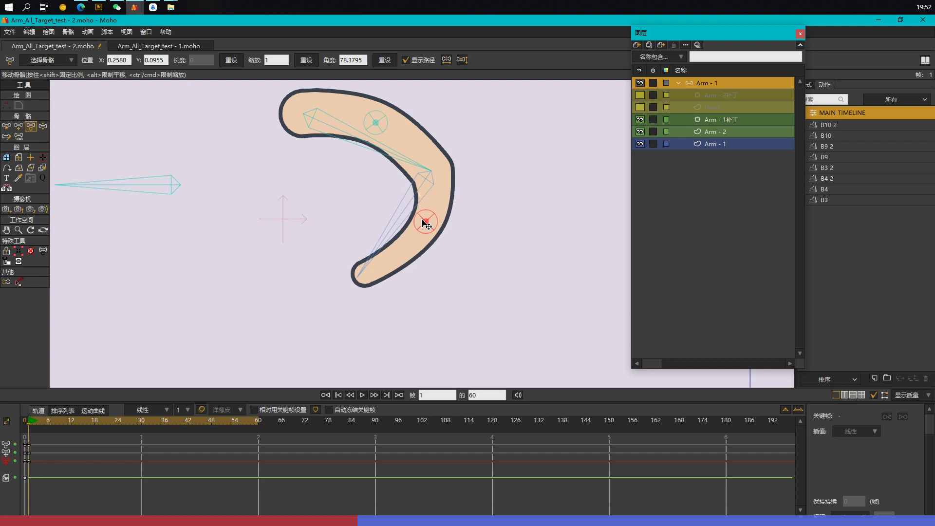
Step: Try stronger upper-arm and forearm curves with the target bones, and delete the test keyframes
drag(374, 124, 400, 124)
drag(424, 223, 407, 332)
drag(396, 228, 387, 189)
drag(402, 335, 370, 334)
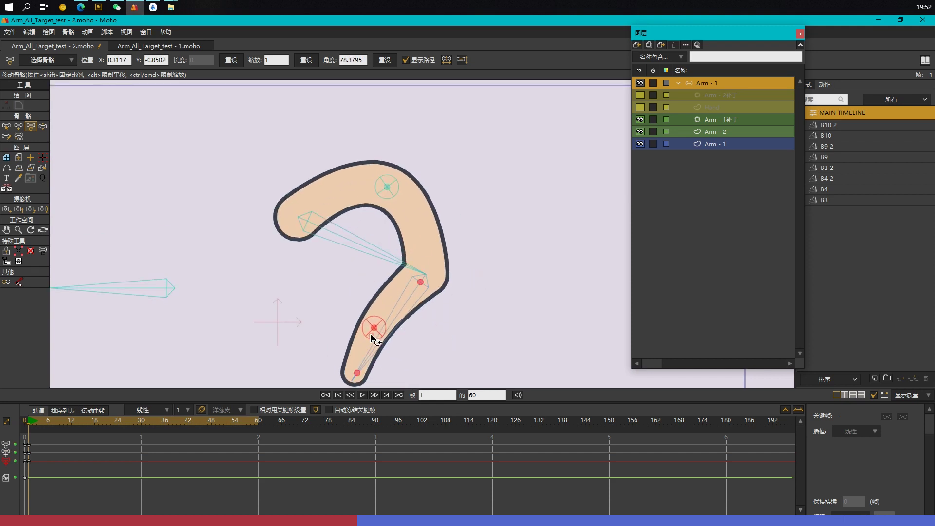
drag(471, 336, 482, 278)
drag(393, 134, 383, 158)
drag(376, 262, 422, 277)
drag(73, 472, 28, 439)
key(Delete)
Step: Raise the upper arm and shift both target bones for another bend test, and delete its keyframes
scroll(391, 239, down, 2)
drag(350, 181, 378, 157)
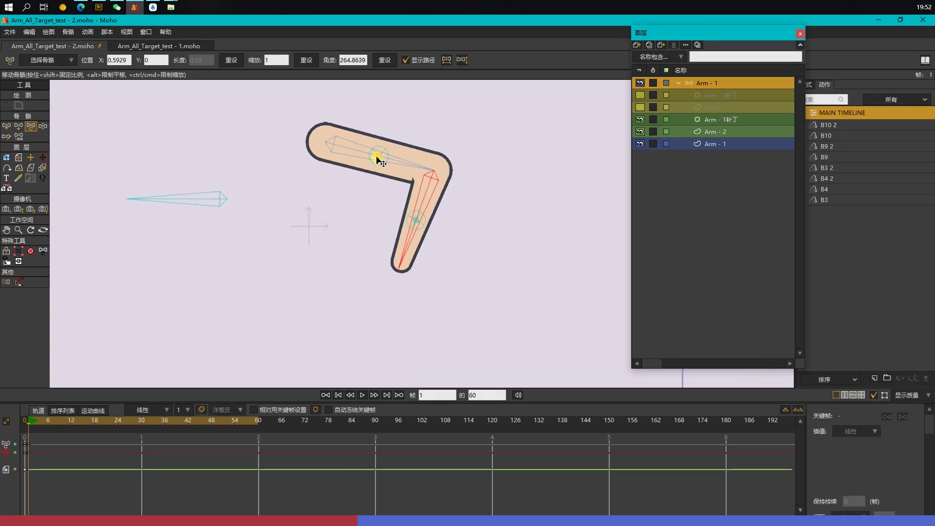
click(418, 223)
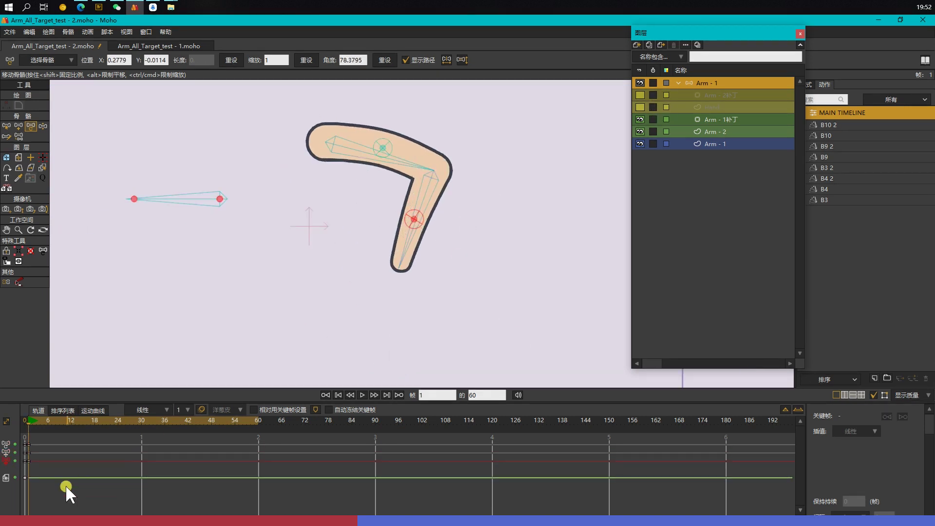
drag(65, 486, 15, 443)
key(Delete)
Step: Return to frame 0 and show the Hand and Arm - 2补丁 layers
click(25, 421)
key(Return)
key(b)
drag(639, 107, 640, 95)
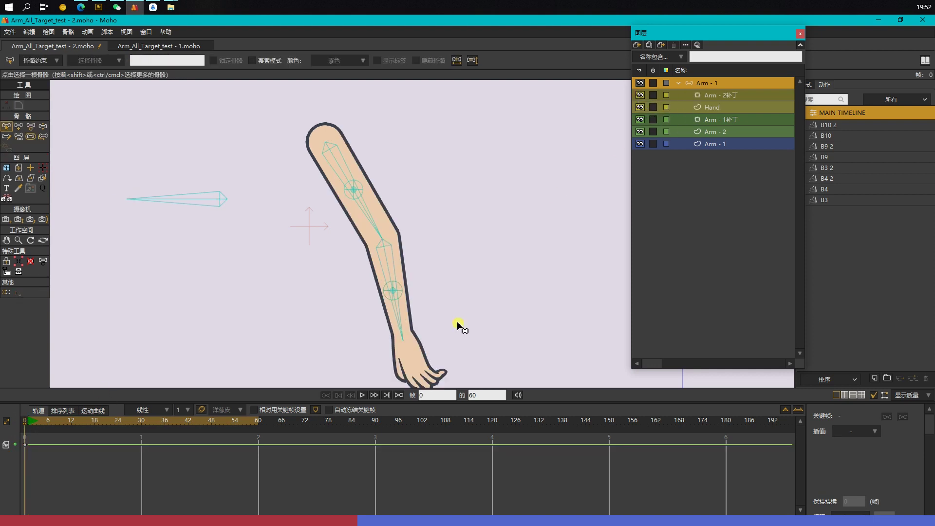
Step: Add a bone running from the wrist to the fingertips of the hand
drag(458, 325, 417, 274)
key(a)
click(719, 105)
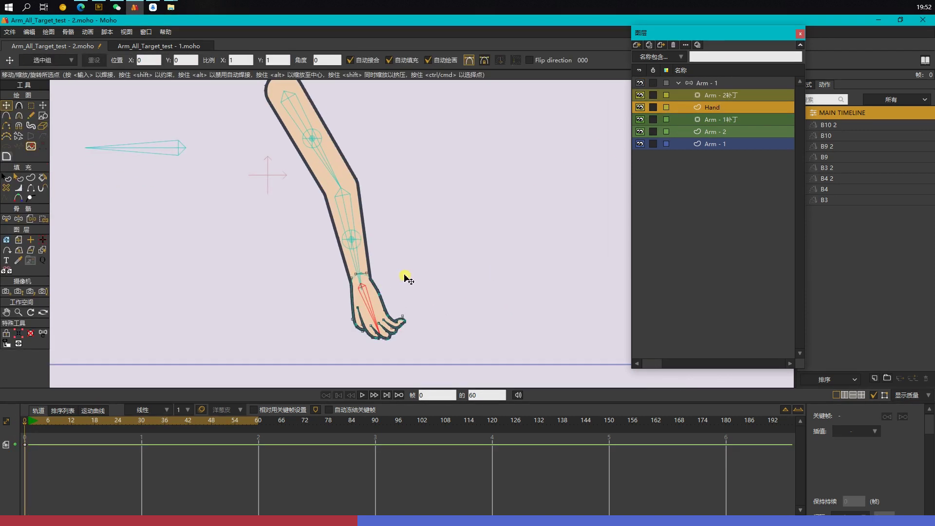
Step: Get the wrist centre position from the Arm - 2 artwork and return to the Arm - 1 bone layer
click(718, 135)
scroll(367, 311, up, 5)
key(g)
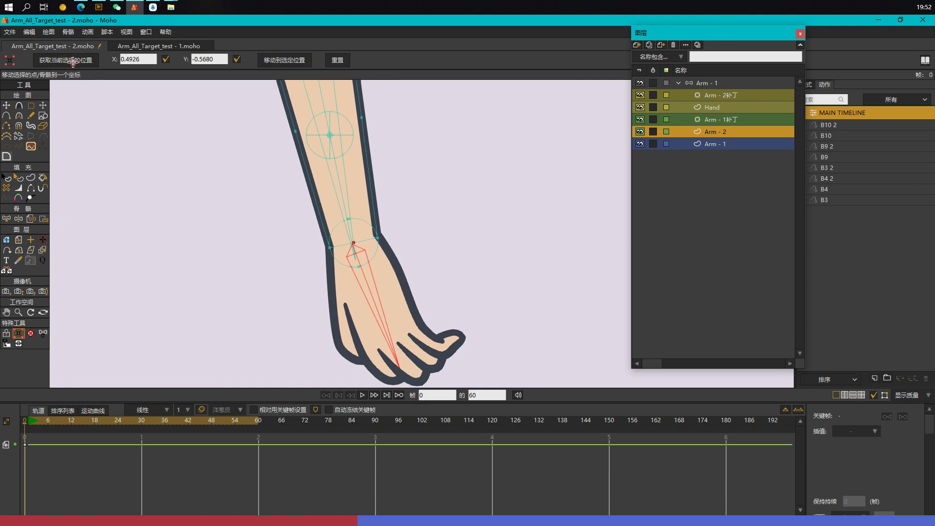
click(705, 84)
scroll(273, 234, up, 5)
key(t)
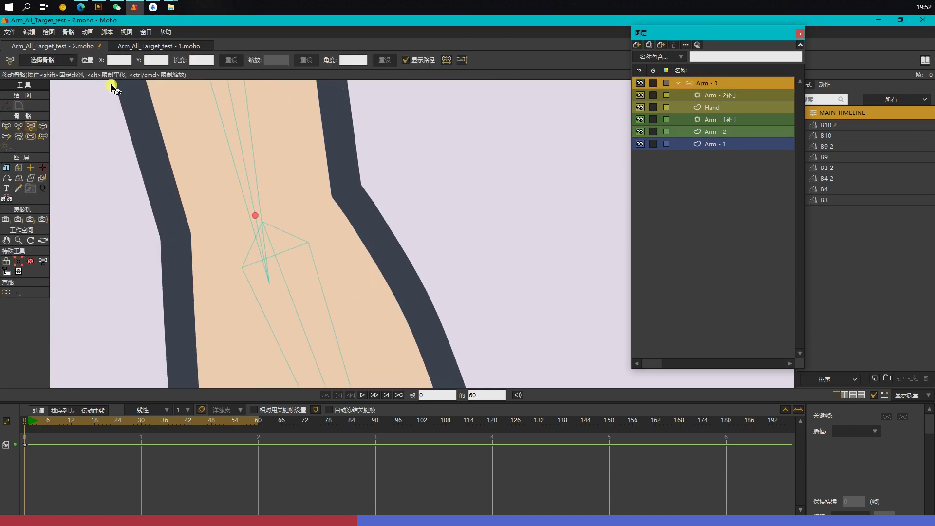
Step: Show all hidden bones of the Arm - 1 rig
click(88, 32)
mouse_move(69, 32)
click(92, 175)
key(b)
Step: Examine the overlapping forearm helper bones at the wrist and their parenting
drag(322, 190, 339, 222)
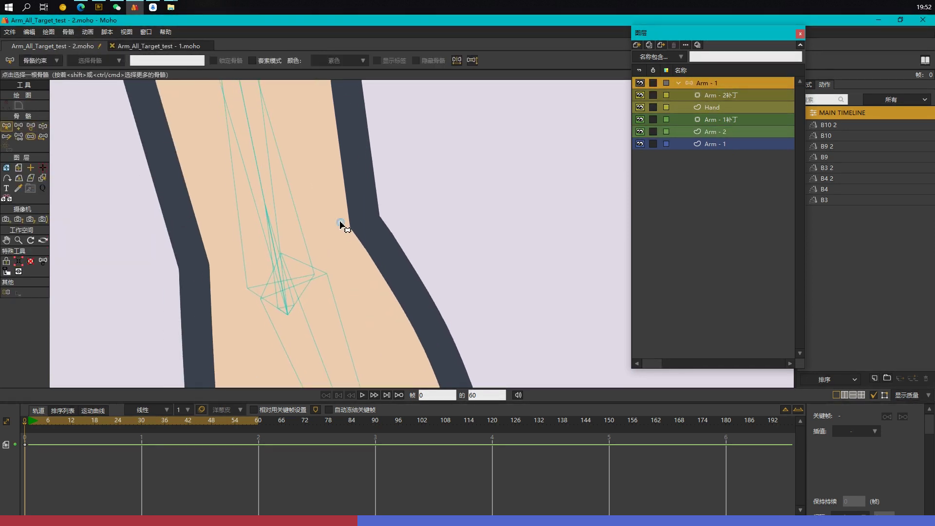
click(303, 235)
key(p)
key(b)
click(274, 205)
key(t)
key(b)
click(282, 288)
key(t)
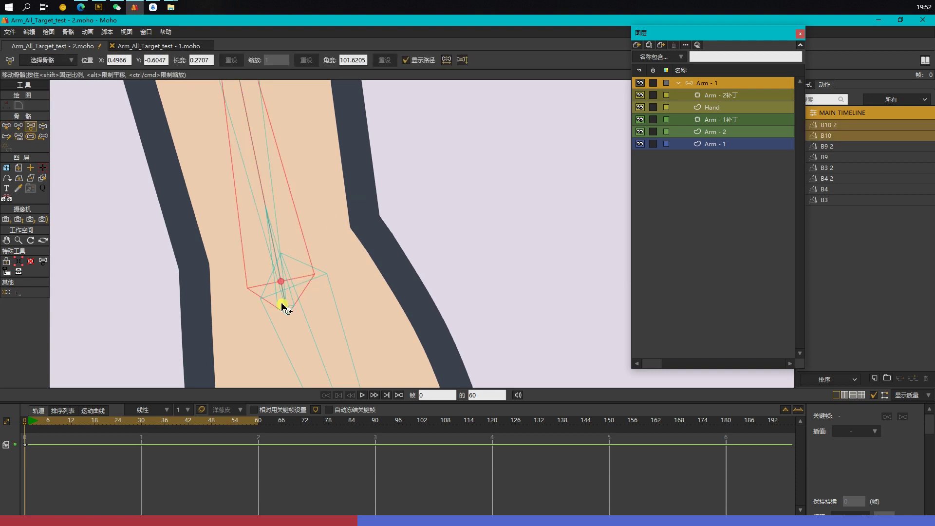
Step: Move the two overlapping forearm helper bones up so their wrist ends meet the start of the hand bone
drag(271, 237, 177, 267)
drag(260, 210, 92, 303)
key(b)
click(277, 279)
key(t)
drag(275, 253, 267, 188)
key(b)
click(255, 315)
key(t)
drag(254, 316, 247, 253)
Step: Check the short wrist bone's parent connection and its alignment with the hand bone
drag(403, 188, 421, 248)
drag(190, 305, 269, 193)
key(p)
click(268, 176)
key(t)
click(275, 240)
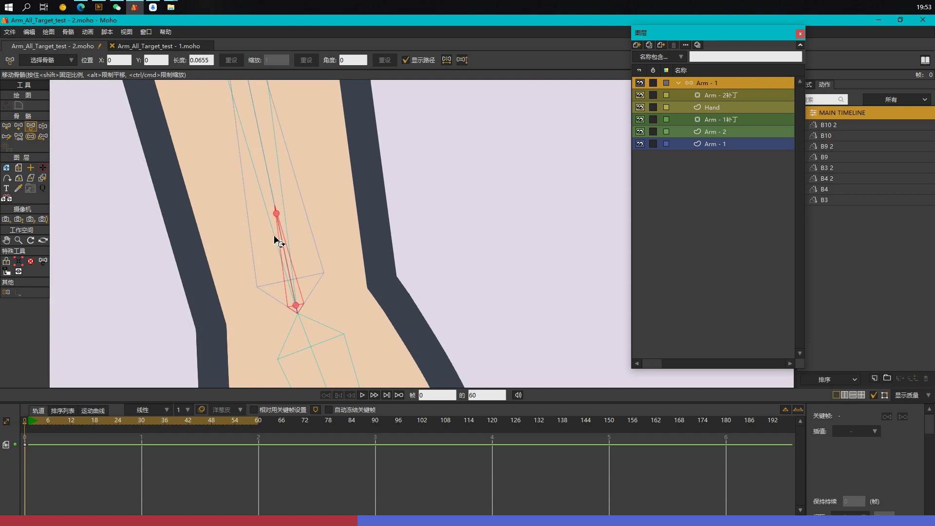
Step: Parent the hand bone to the forearm bone and save the file
scroll(456, 251, down, 5)
key(b)
drag(465, 277, 419, 240)
key(ctrl+s)
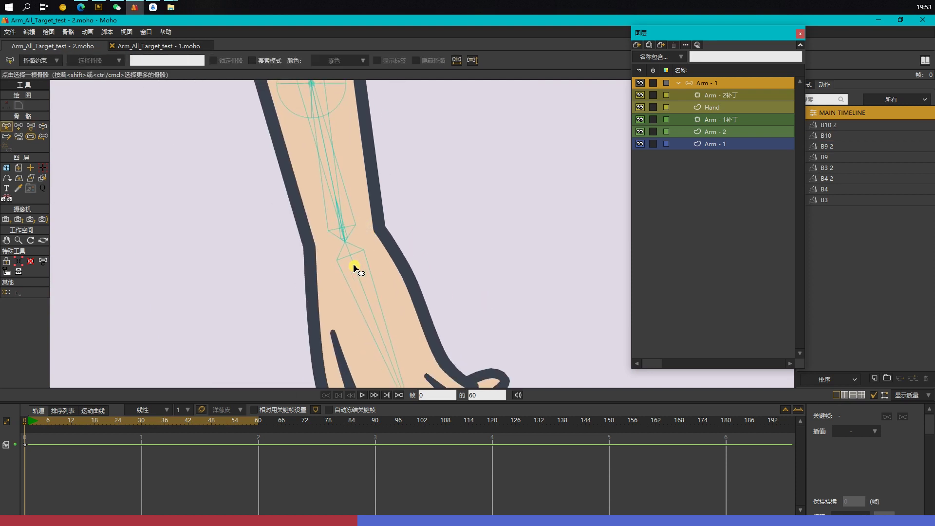
scroll(455, 252, down, 3)
key(p)
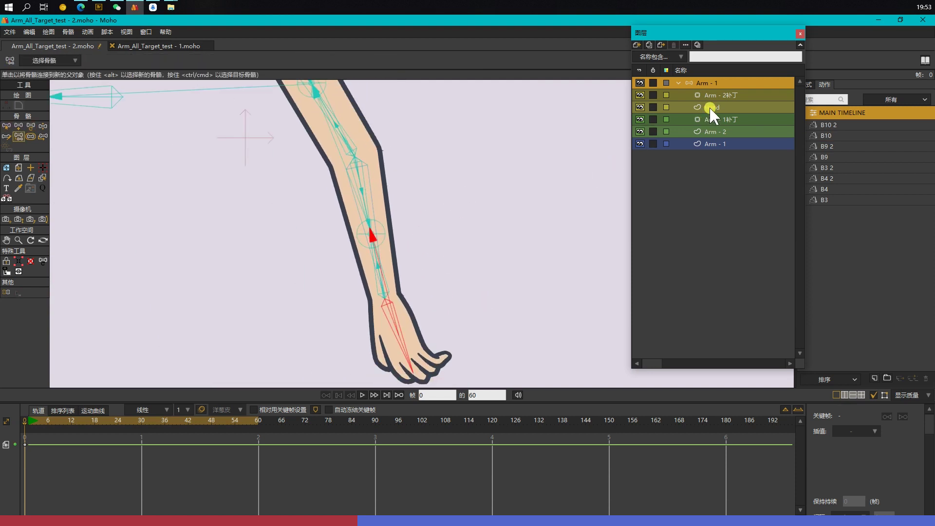
key(ctrl+s)
Step: Bind the Hand and Arm - 2补丁 layers to the hand bone
click(708, 110)
shift+click(715, 97)
click(30, 124)
click(702, 84)
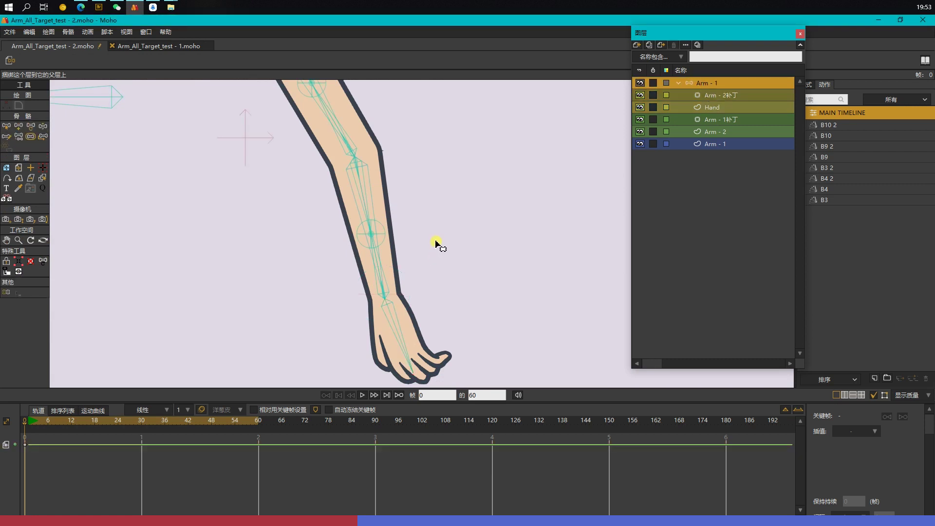
Step: Hide the arm's helper bones and short bones again, and go to frame 1
text(s0)
key(Return)
key(Return)
scroll(508, 244, down, 2)
drag(511, 244, 469, 282)
key(b)
click(68, 31)
click(92, 156)
click(30, 420)
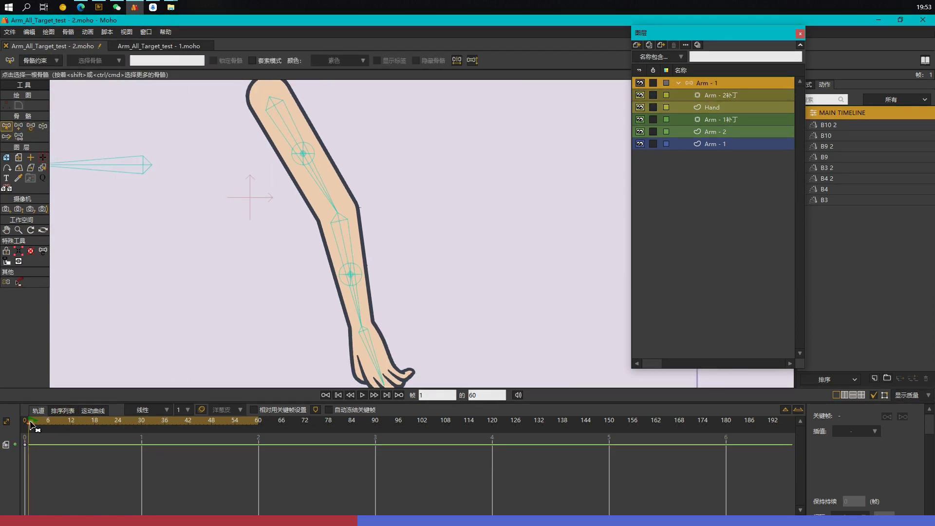
Step: Raise the upper arm and fold the forearm inward at frame 1, shifting the upper arm's target bone slightly upward
scroll(438, 256, down, 3)
drag(341, 222, 310, 212)
key(t)
click(360, 225)
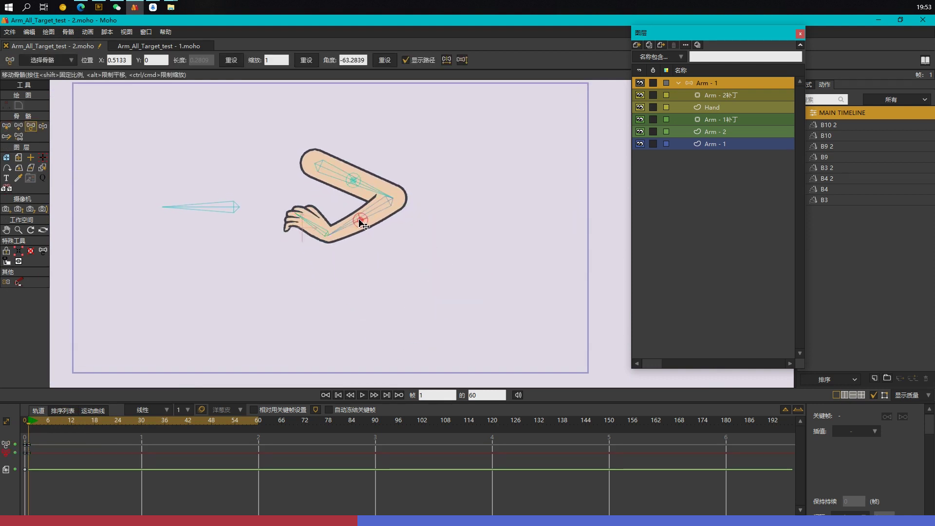
drag(353, 179, 356, 173)
drag(453, 253, 453, 281)
Step: Swing the forearm and hand outward and move both target bones to give the arm an S-curve at frame 1
drag(347, 256, 492, 244)
click(435, 228)
drag(435, 227, 432, 244)
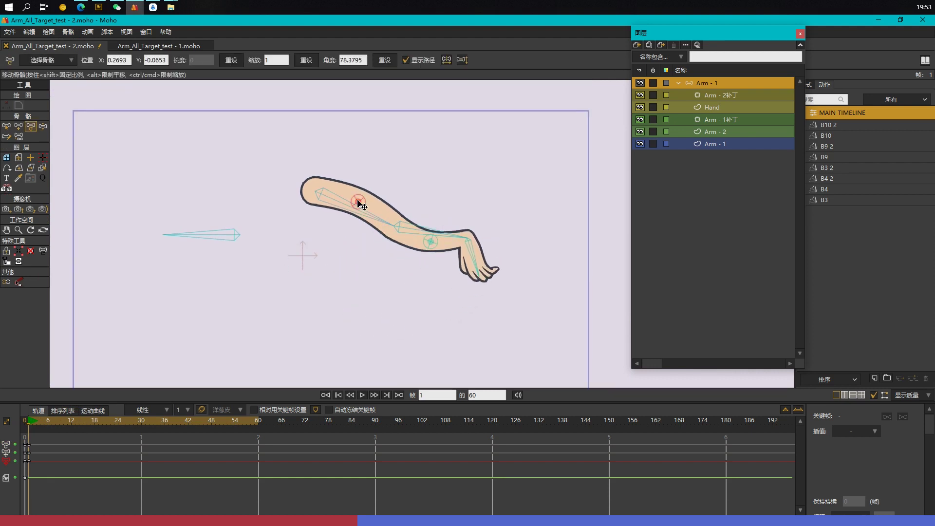
drag(360, 204, 355, 220)
drag(468, 267, 503, 219)
drag(434, 243, 489, 242)
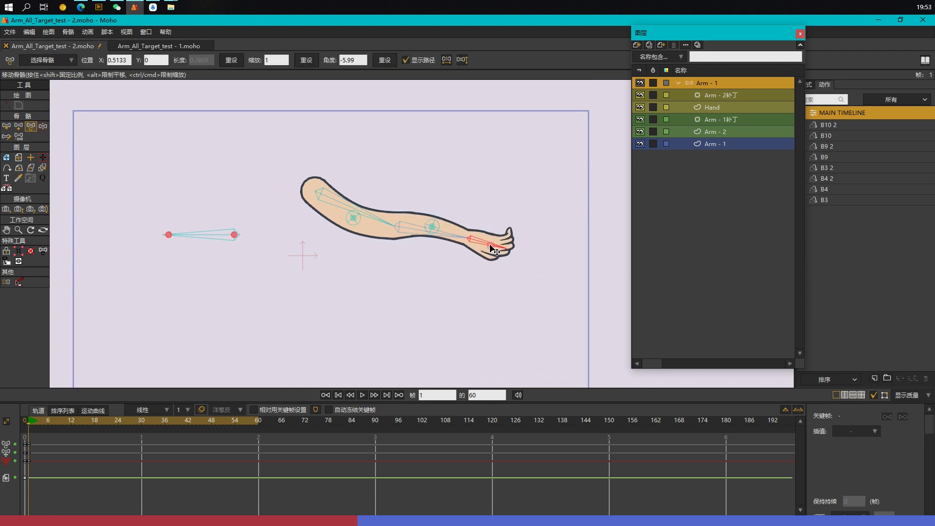
Step: Strengthen the frame 1 wave pose by lowering the upper target bone, raising the forearm target bone and tilting the hand down
key(b)
click(81, 430)
click(404, 233)
key(t)
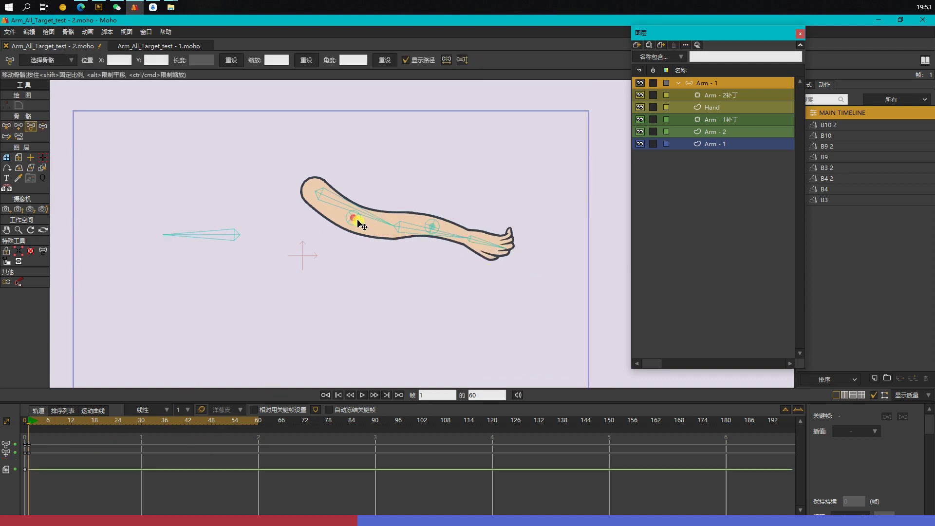
click(353, 222)
drag(432, 227, 440, 223)
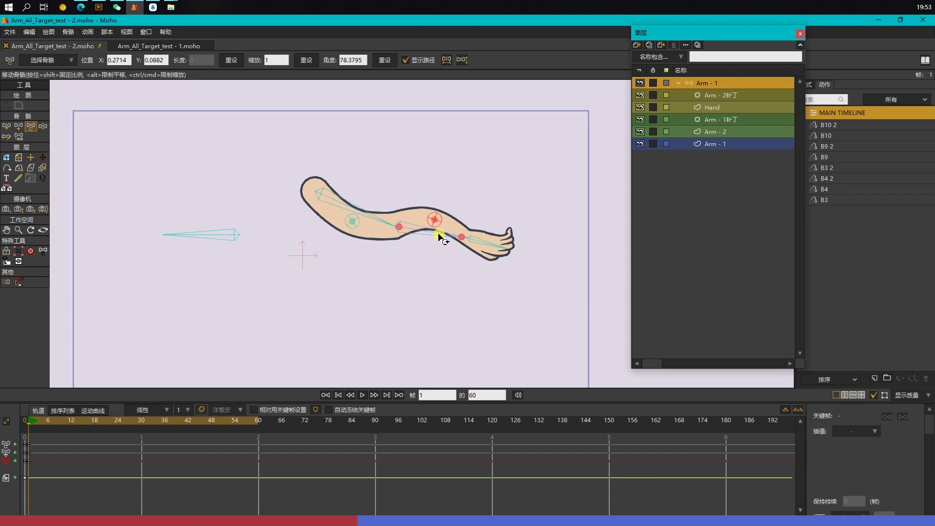
drag(349, 229, 350, 233)
drag(489, 244, 487, 251)
Step: Create the opposite wave pose at frame 12 with the upper target bone raised, the forearm target bone lowered and the hand up
drag(356, 229, 370, 203)
drag(439, 221, 426, 250)
drag(488, 251, 490, 223)
Step: Try to copy the frame 1 keyframes to frame 24
drag(111, 419, 114, 420)
drag(37, 477, 28, 440)
key(ctrl+c)
key(ctrl+v)
drag(147, 476, 114, 440)
key(Delete)
key(Return)
Step: Copy the frame 1 pose keyframes and paste them at frame 24
click(28, 417)
click(118, 419)
key(b)
drag(44, 466, 126, 439)
key(ctrl+c)
key(ctrl+v)
Step: Set the frame 24 keyframes' interpolation to cycle (循环) and play the wave animation from frame 1
click(116, 443)
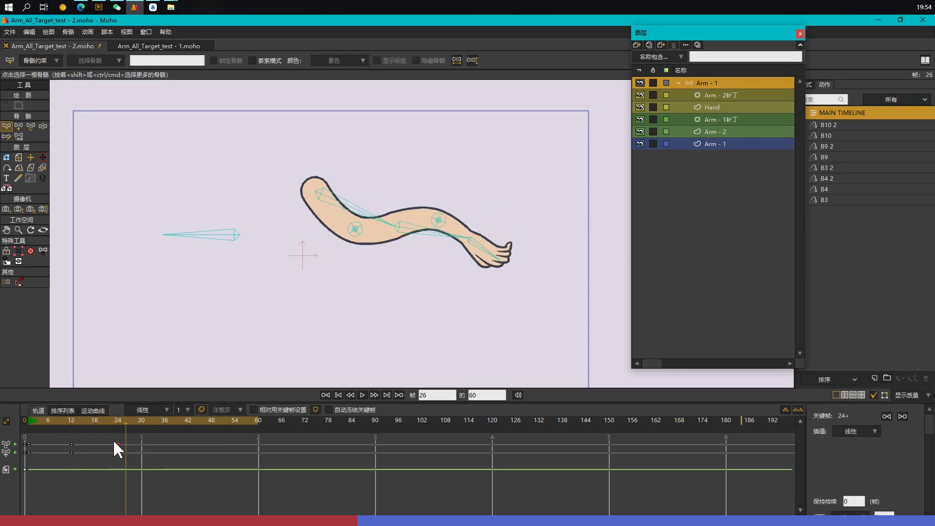
click(856, 431)
click(887, 501)
click(29, 418)
key(space)
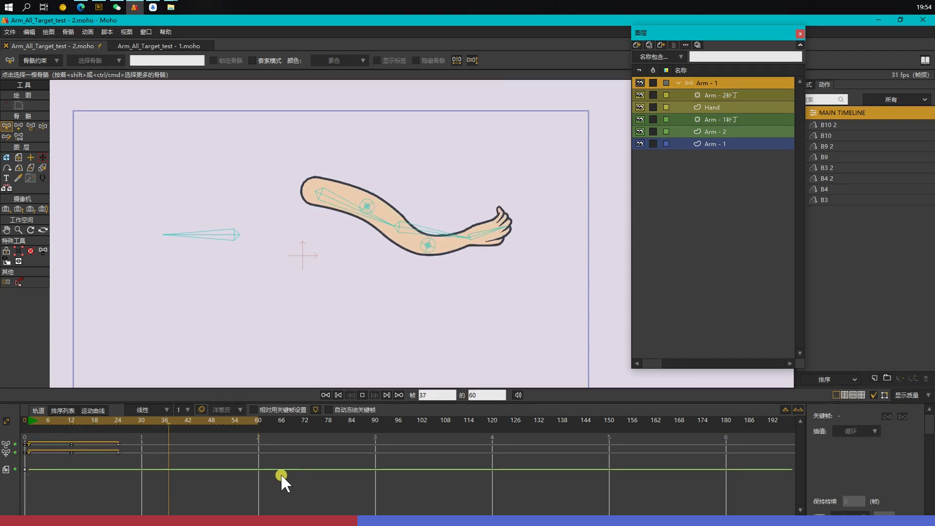
Step: Stop the playback and delete all the wave animation keyframes at frames 1, 12 and 24
key(space)
drag(230, 489, 27, 431)
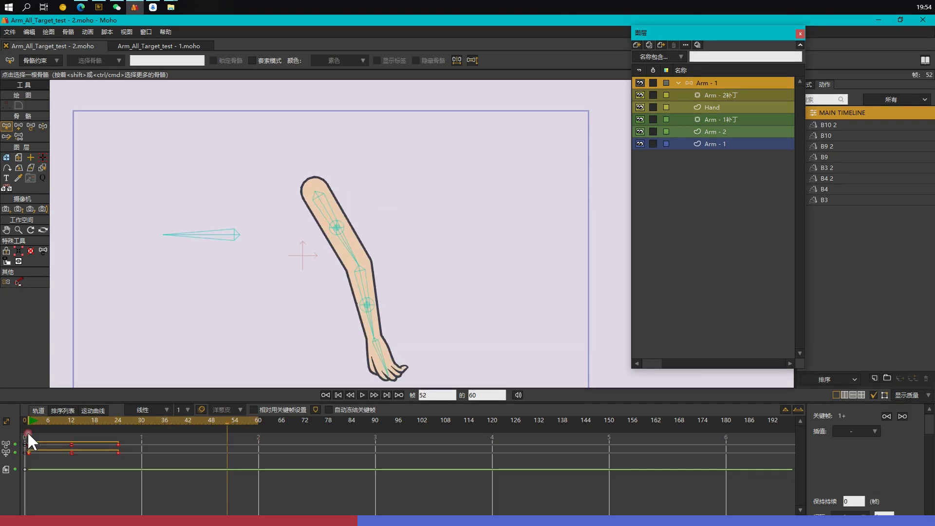
key(Delete)
Step: Pose the arm at frame 1 by moving the upper arm bone up and right, folding the forearm leftward and adjusting both target bones
click(29, 422)
key(t)
drag(318, 194, 393, 166)
drag(444, 262, 391, 253)
click(395, 248)
click(419, 199)
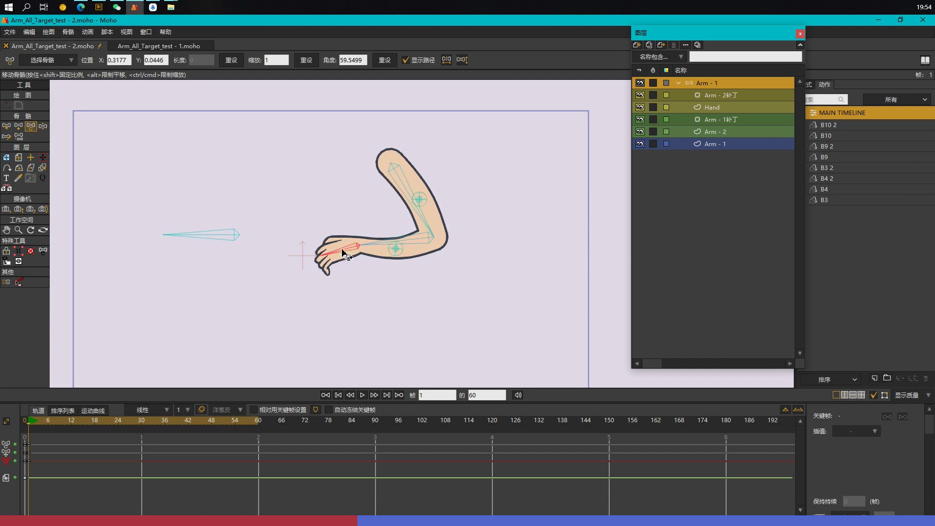
Step: Raise the forearm into a tighter elbow bend, tilt the hand and reposition the forearm target bone to curve the limb
drag(342, 252, 347, 236)
drag(484, 258, 473, 308)
drag(399, 291, 341, 245)
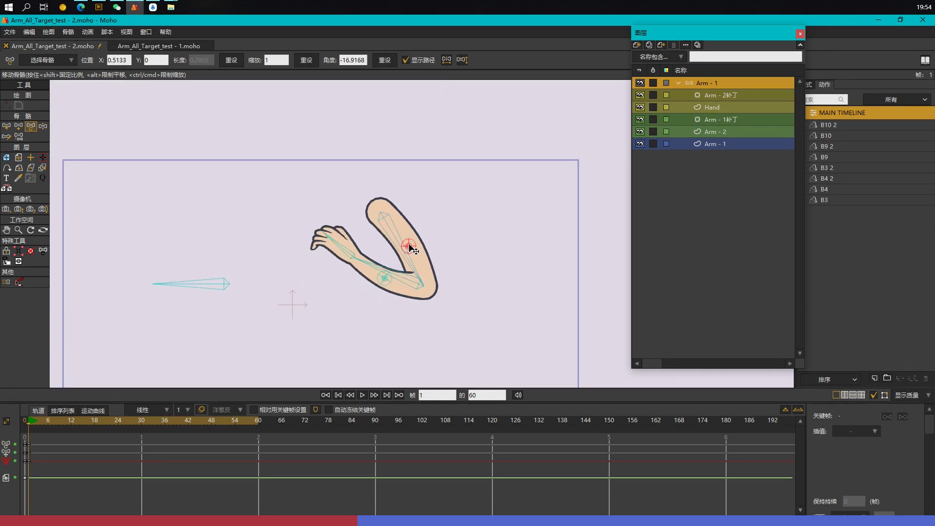
drag(385, 278, 390, 275)
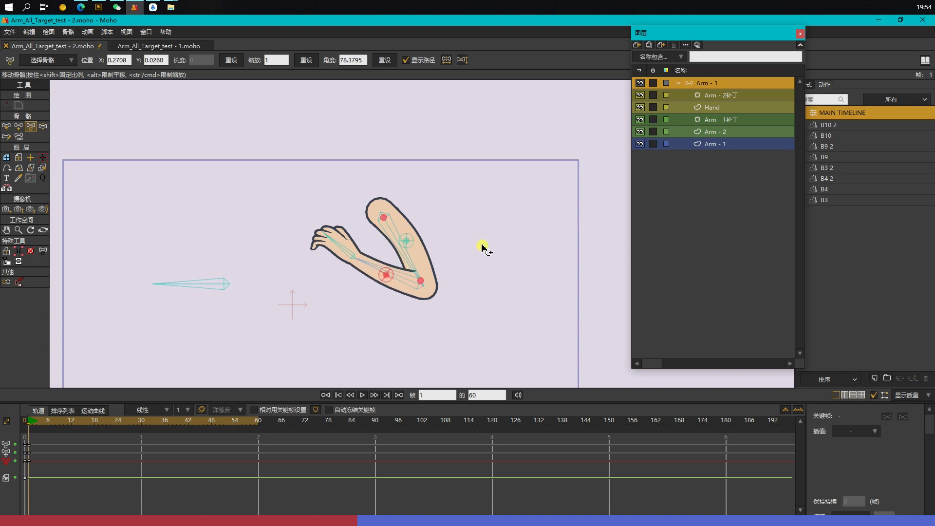
Step: Swing the upper arm bone into a V-shaped pose, bend the hand outward and readjust the forearm and upper arm target bones
drag(404, 242, 362, 266)
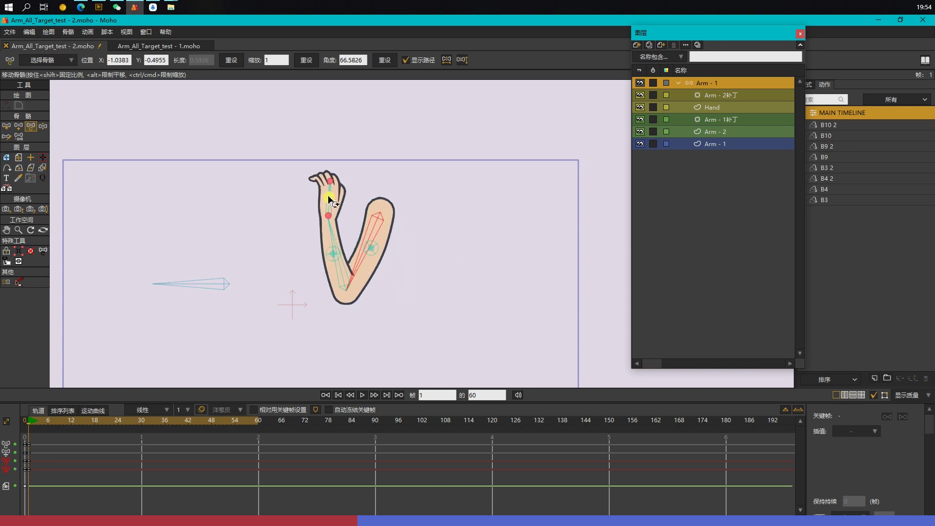
drag(328, 197, 318, 196)
drag(330, 255, 335, 256)
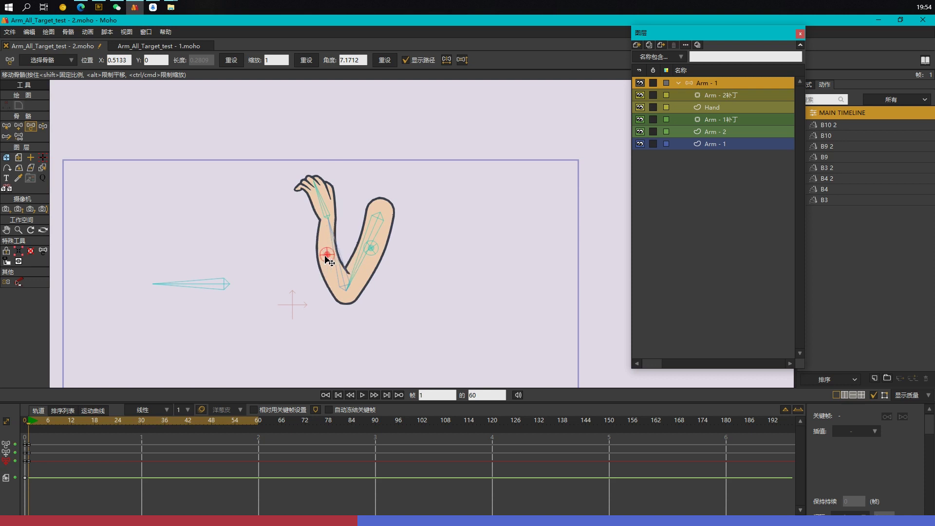
click(374, 249)
drag(337, 253, 377, 249)
click(337, 263)
Step: Select all the test pose keyframes at the start of the timeline
scroll(428, 250, down, 2)
drag(64, 483, 20, 437)
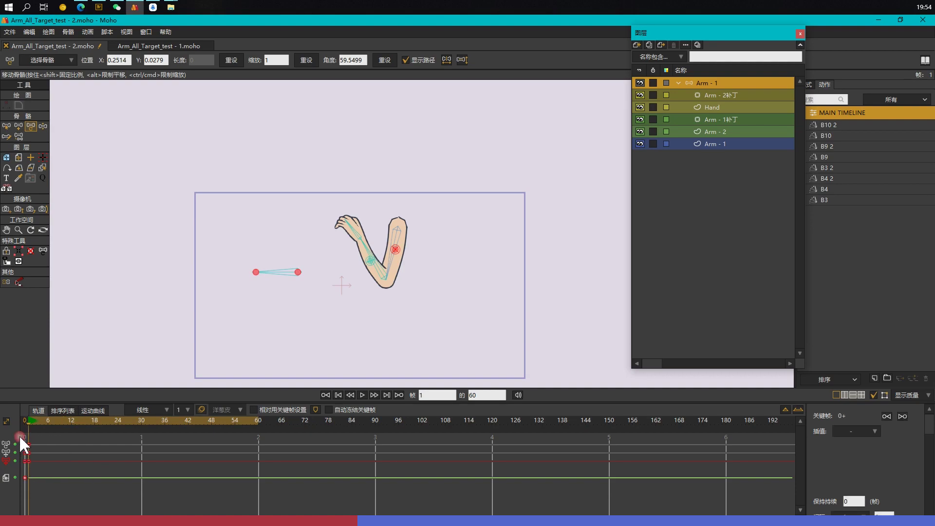